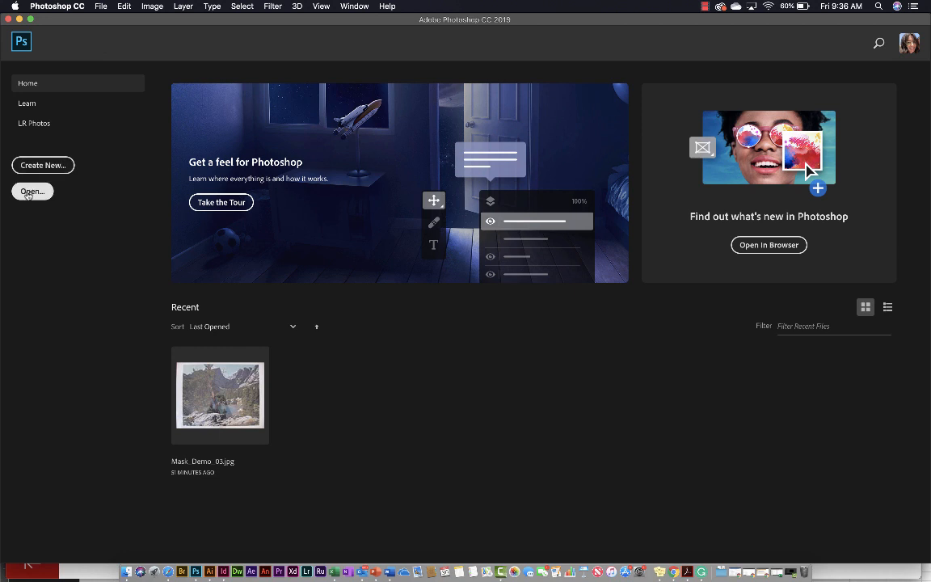
Open the image Mask_Demo_03.jpg from the Week1_ExerciseFiles folder.
{"action": "left_click", "coordinate": [30, 192]}
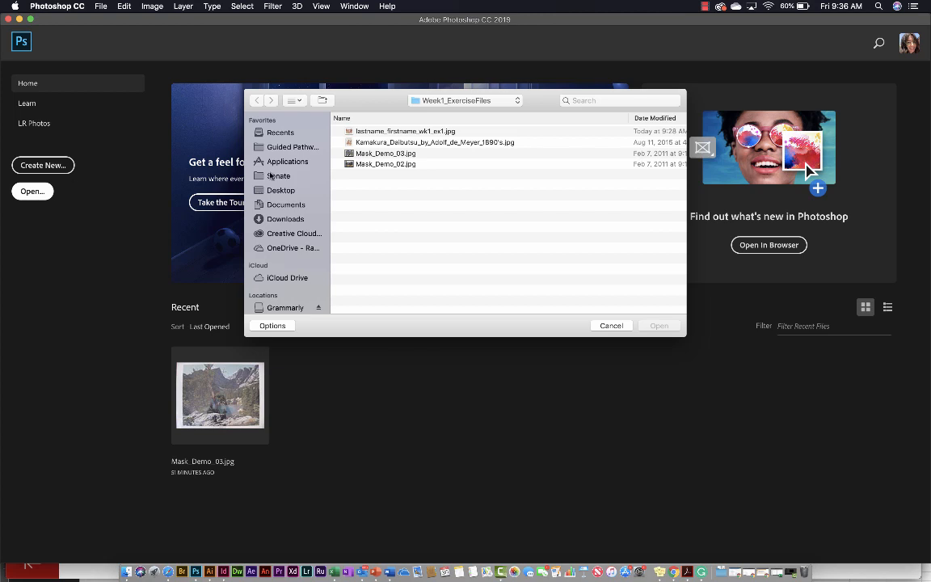
{"action": "left_click", "coordinate": [363, 153]}
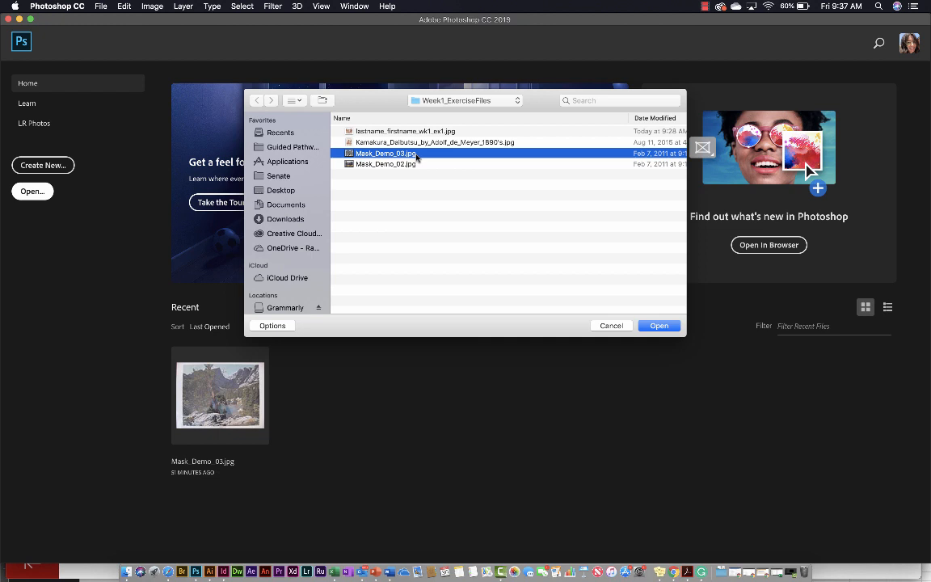
{"action": "left_click", "coordinate": [656, 325]}
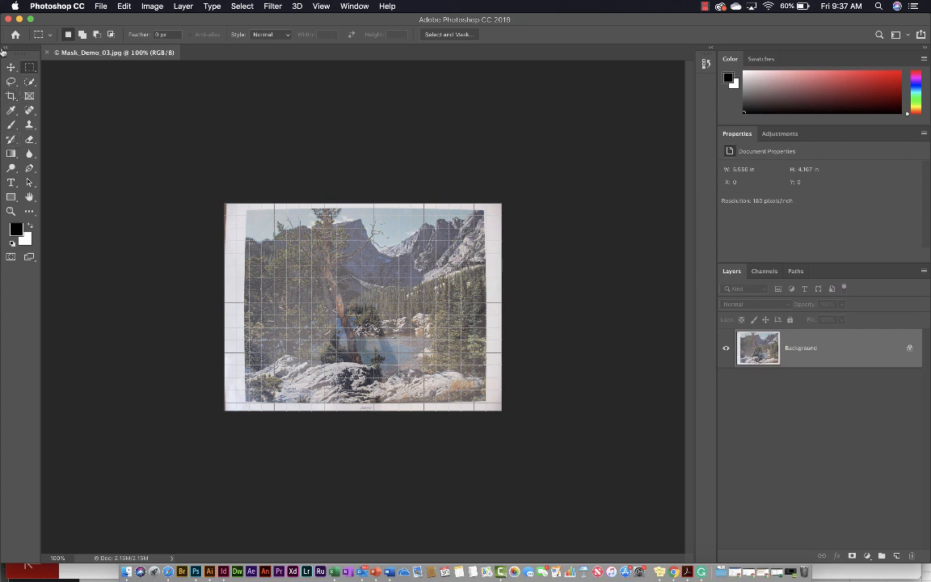
Switch the toolbar back and forth between its one-column and two-column layouts, ending on two columns.
{"action": "left_click", "coordinate": [4, 49]}
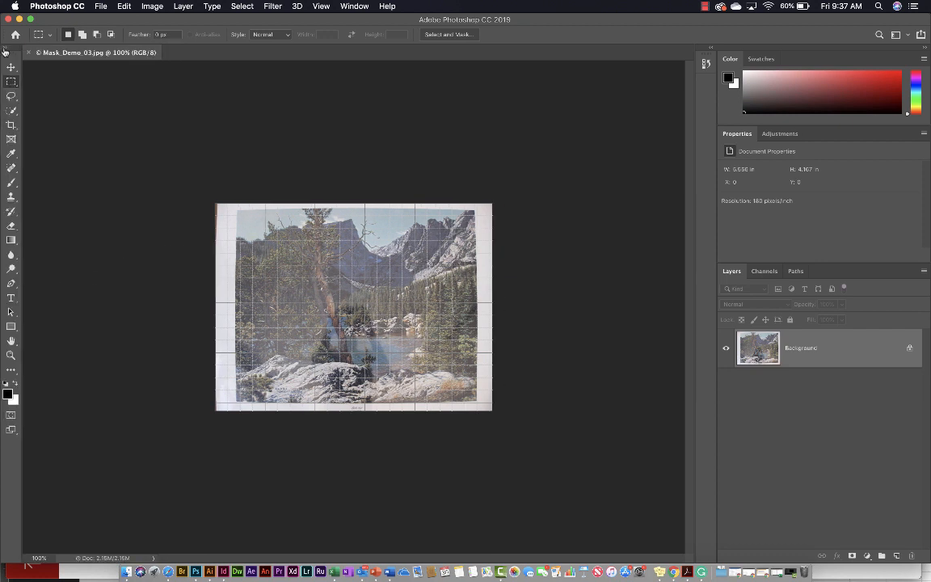
{"action": "left_click", "coordinate": [4, 49]}
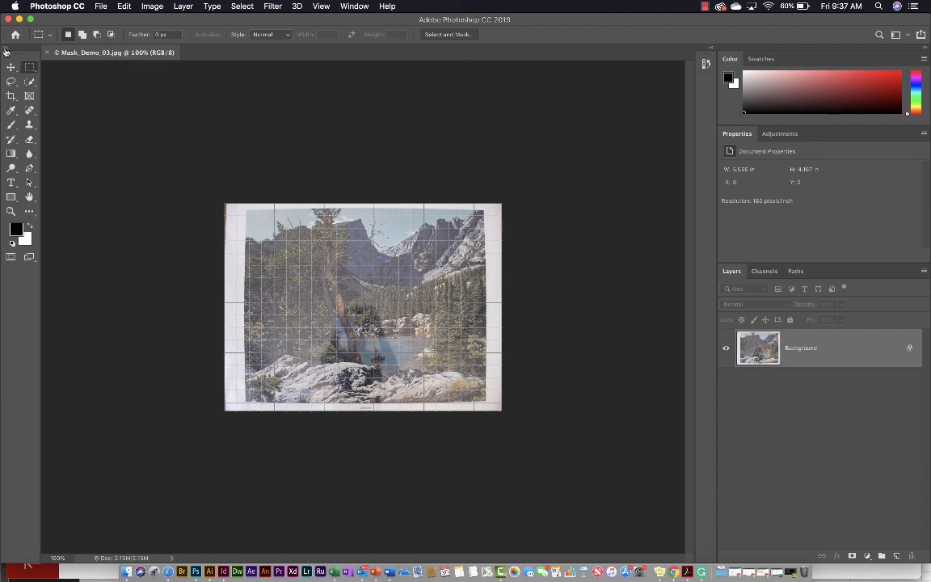
{"action": "left_click", "coordinate": [5, 49]}
{"action": "left_click", "coordinate": [6, 50]}
{"action": "left_click", "coordinate": [4, 50]}
{"action": "left_click", "coordinate": [4, 50]}
Reset the Essentials workspace and hide the grid over the photo.
{"action": "left_click", "coordinate": [350, 6]}
{"action": "mouse_move", "coordinate": [369, 31]}
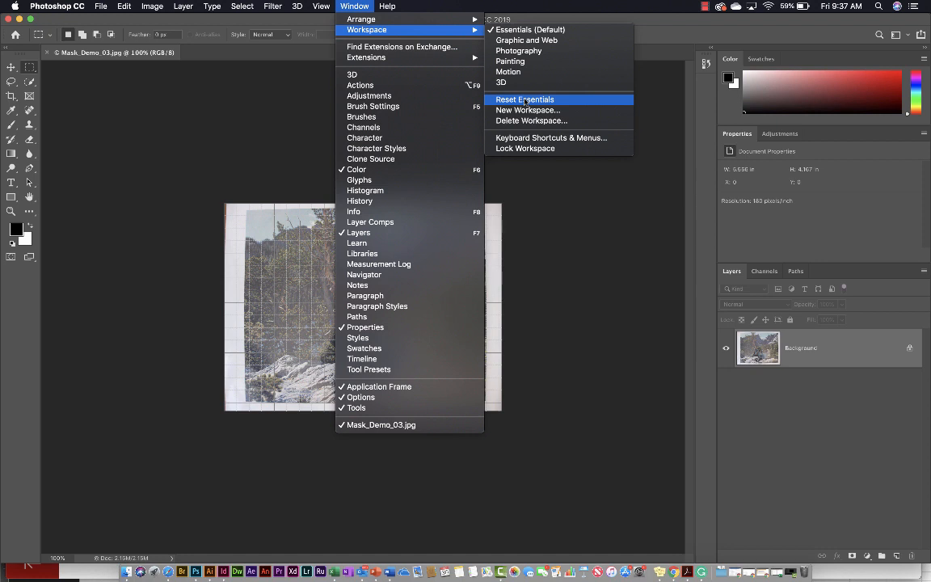
{"action": "left_click", "coordinate": [526, 100]}
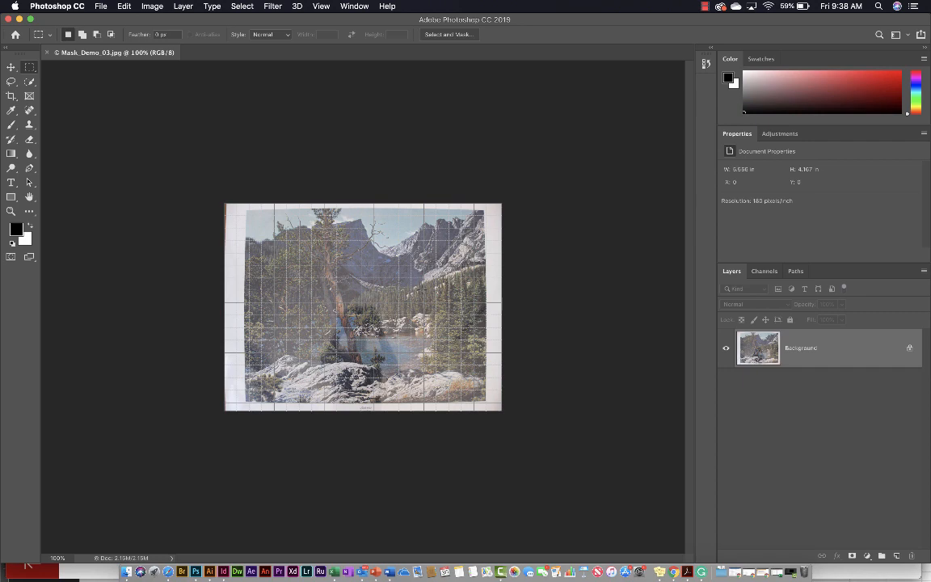
{"action": "scroll", "coordinate": [386, 308], "scroll_direction": "up", "scroll_amount": 7}
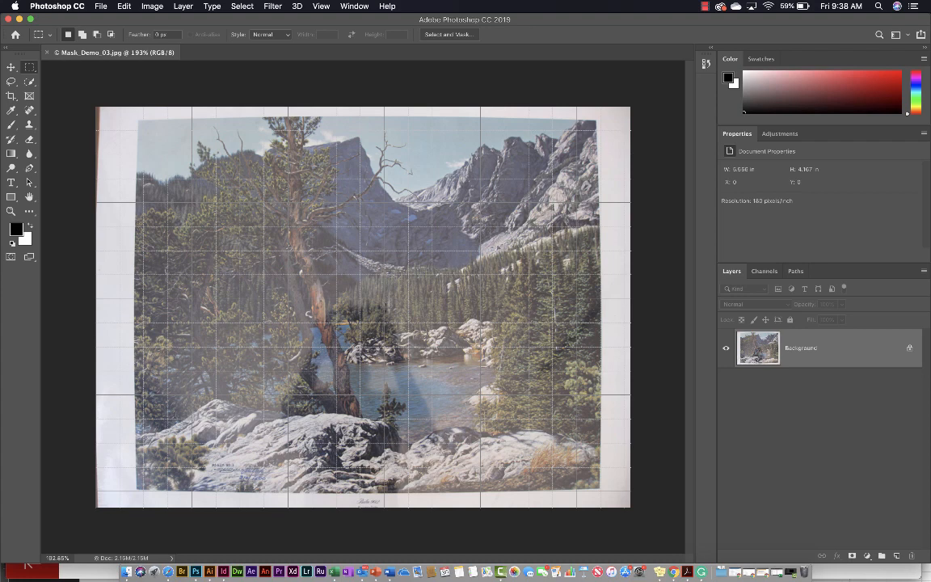
{"action": "key", "text": "super+apostrophe"}
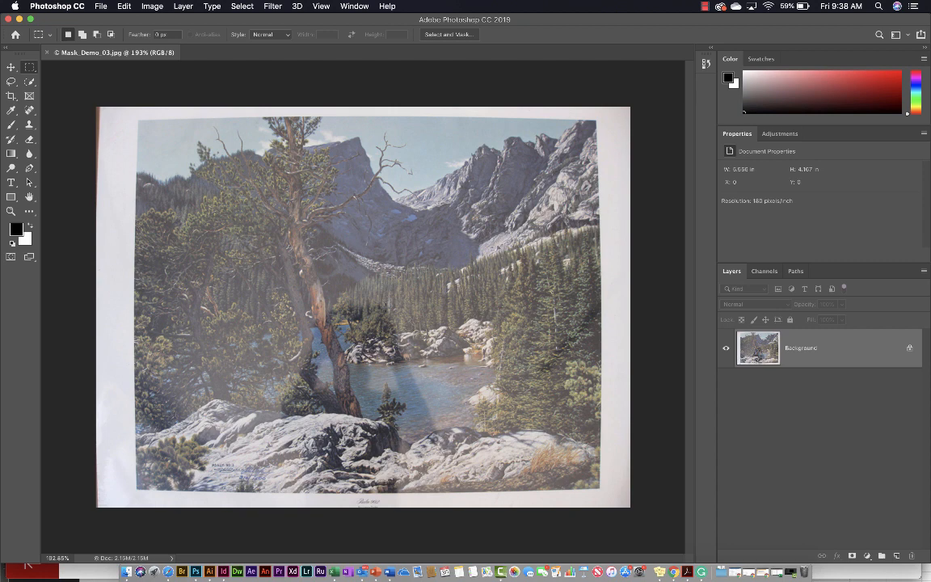
Crop the photo on all four sides to cut off the white paper border.
{"action": "key", "text": "c"}
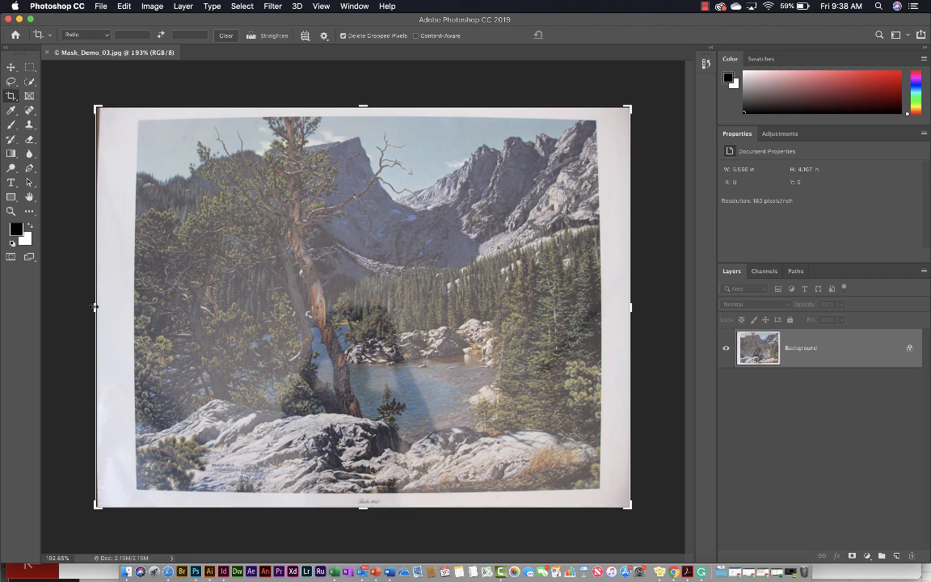
{"action": "left_click_drag", "start_coordinate": [95, 307], "coordinate": [114, 308]}
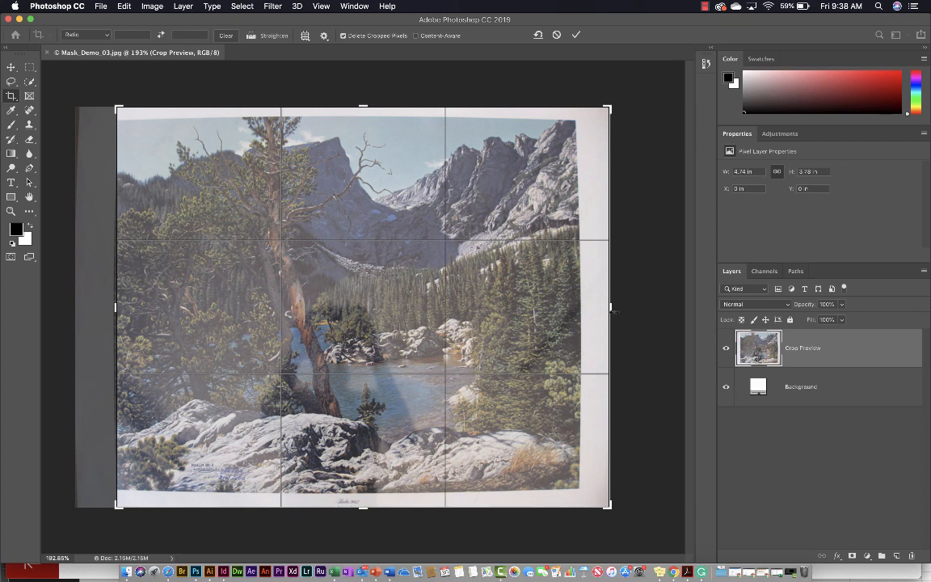
{"action": "left_click_drag", "start_coordinate": [609, 307], "coordinate": [592, 307]}
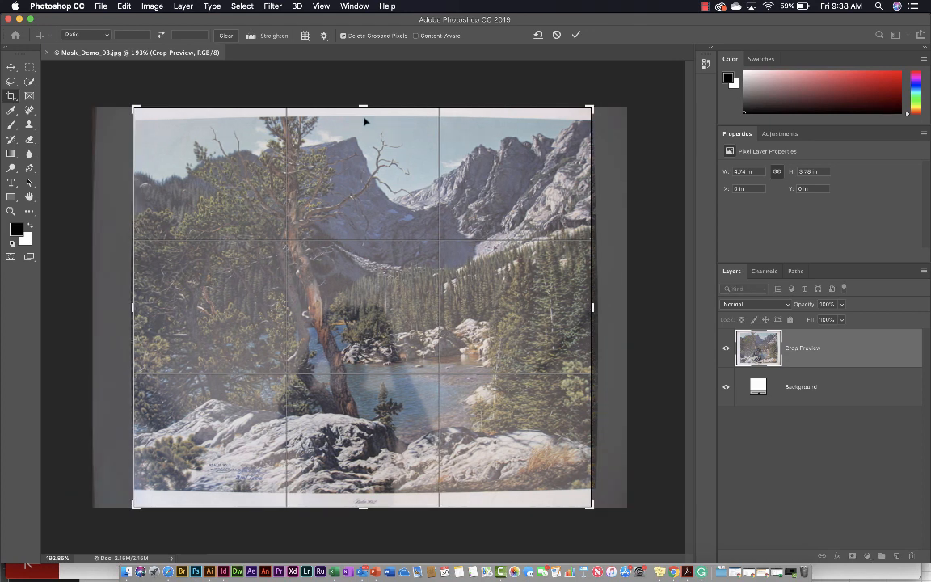
{"action": "left_click_drag", "start_coordinate": [363, 106], "coordinate": [361, 112]}
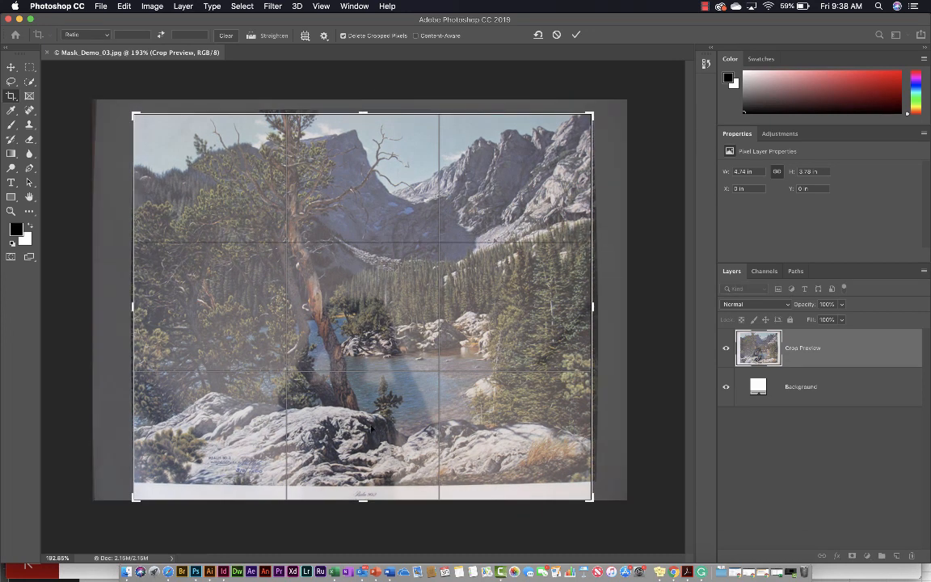
{"action": "left_click_drag", "start_coordinate": [363, 498], "coordinate": [362, 491]}
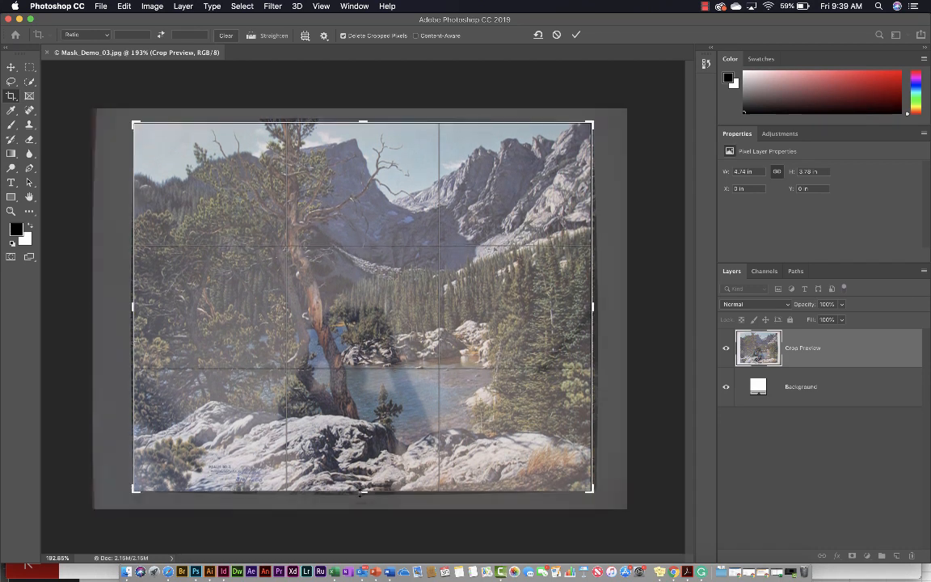
{"action": "key", "text": "Return"}
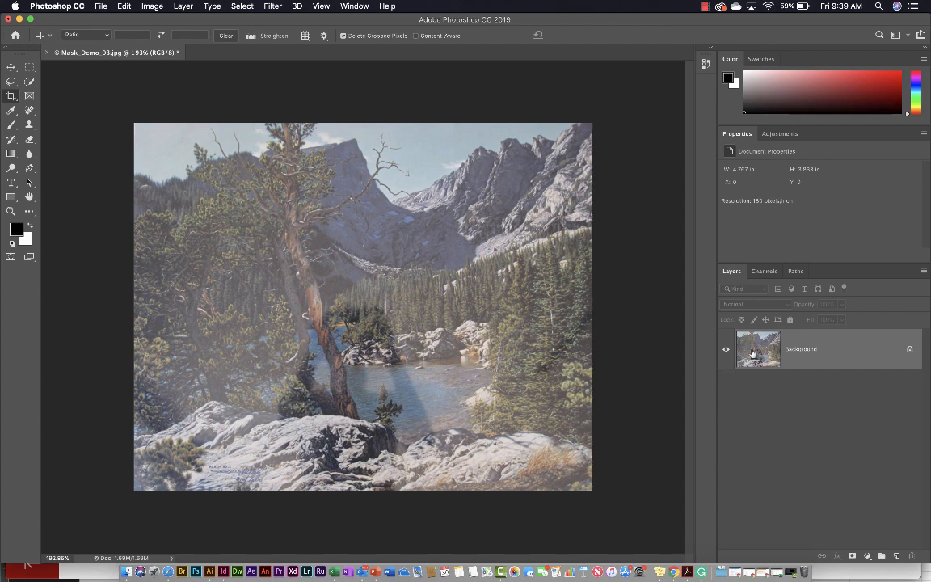
Convert the Background into a regular layer named Mountains.
{"action": "double_click", "coordinate": [808, 348]}
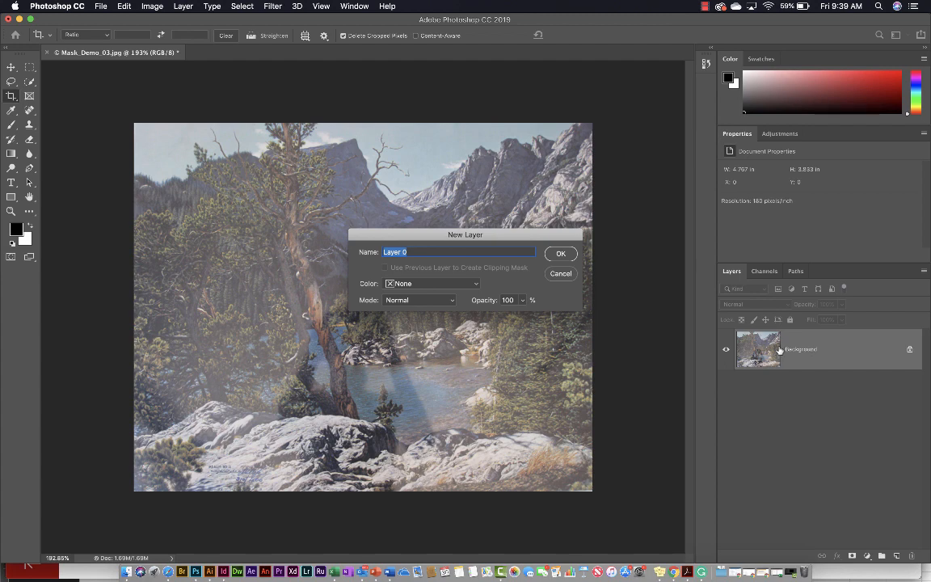
{"action": "key", "text": "BackSpace"}
{"action": "type", "text": "Mountains"}
{"action": "key", "text": "Return"}
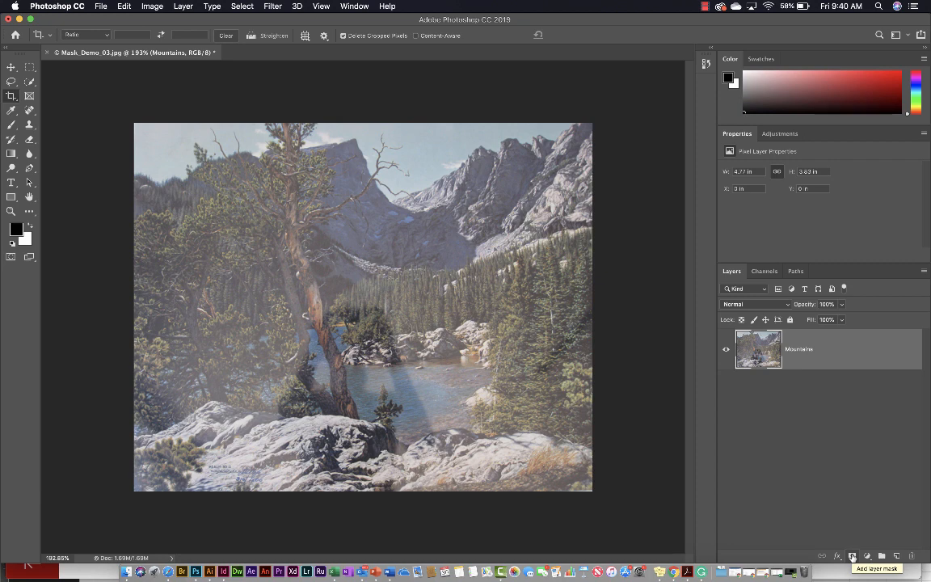
Add a new layer above Mountains and fill it with White in Normal mode at 100% opacity.
{"action": "left_click", "coordinate": [897, 557]}
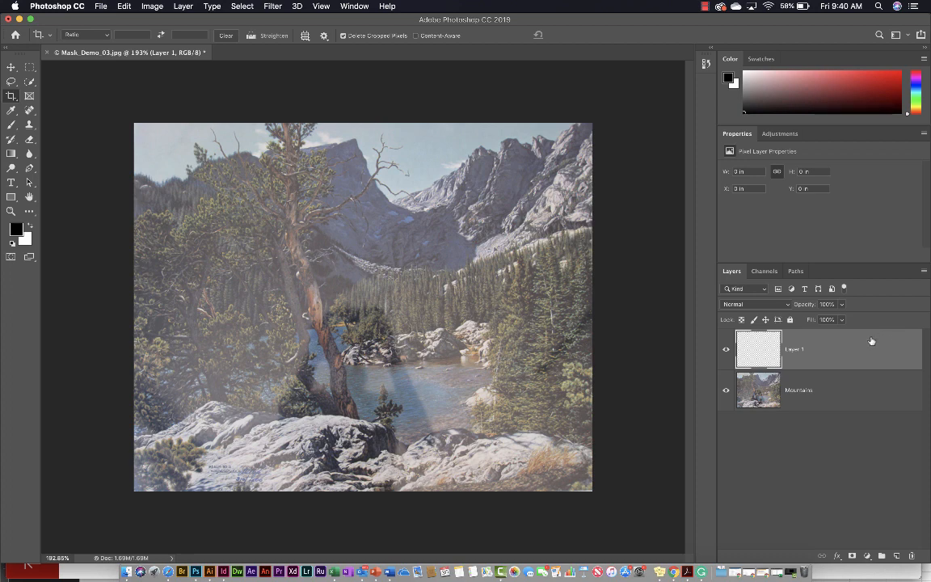
{"action": "left_click", "coordinate": [865, 375]}
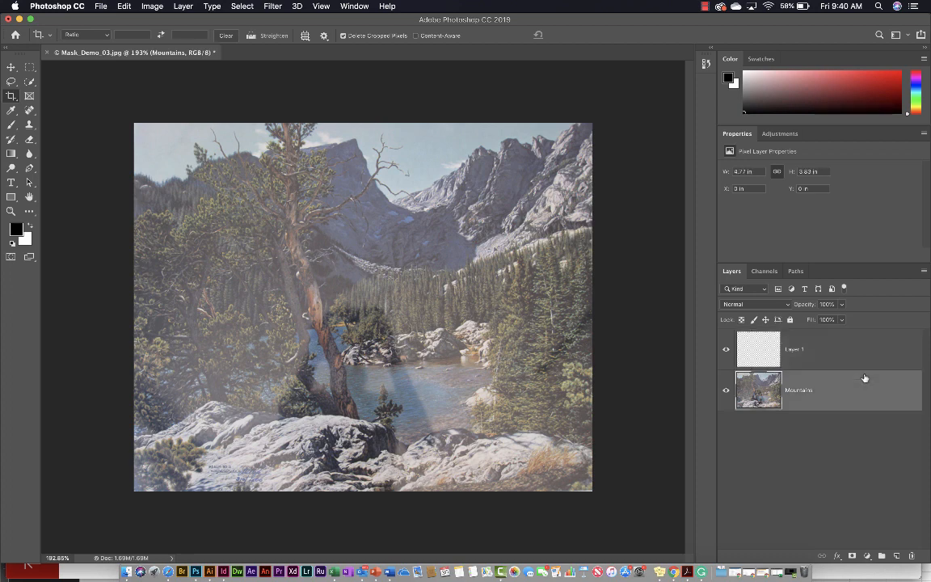
{"action": "left_click", "coordinate": [862, 353]}
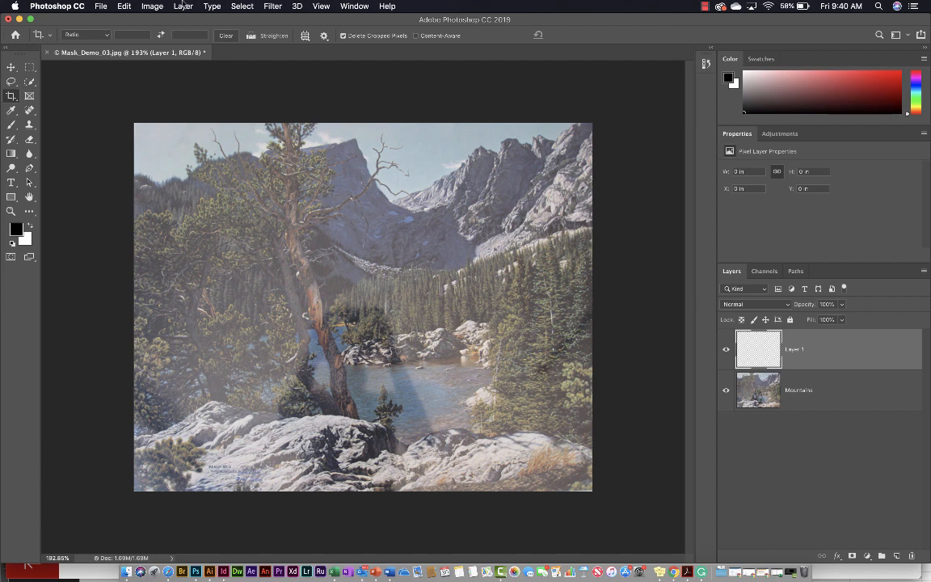
{"action": "left_click", "coordinate": [124, 5]}
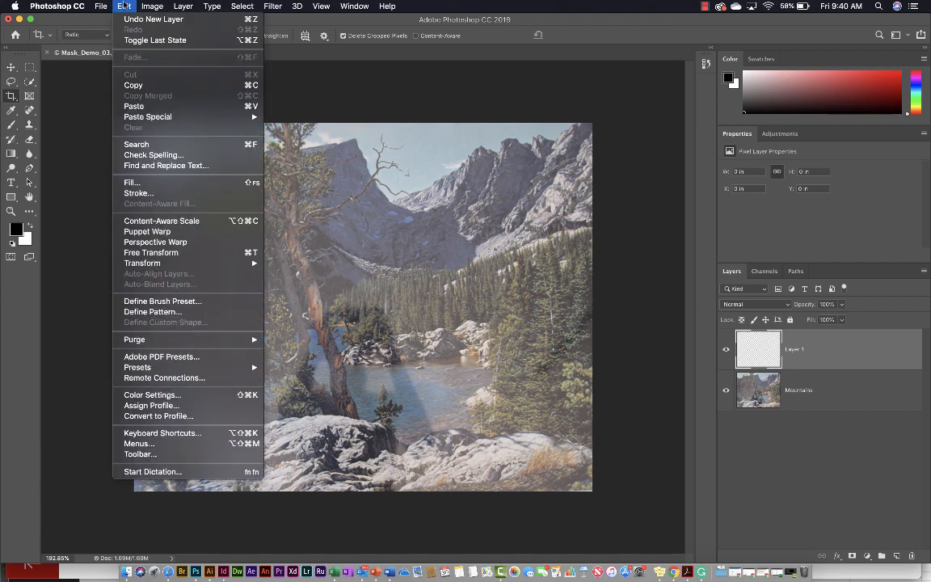
{"action": "left_click", "coordinate": [142, 185]}
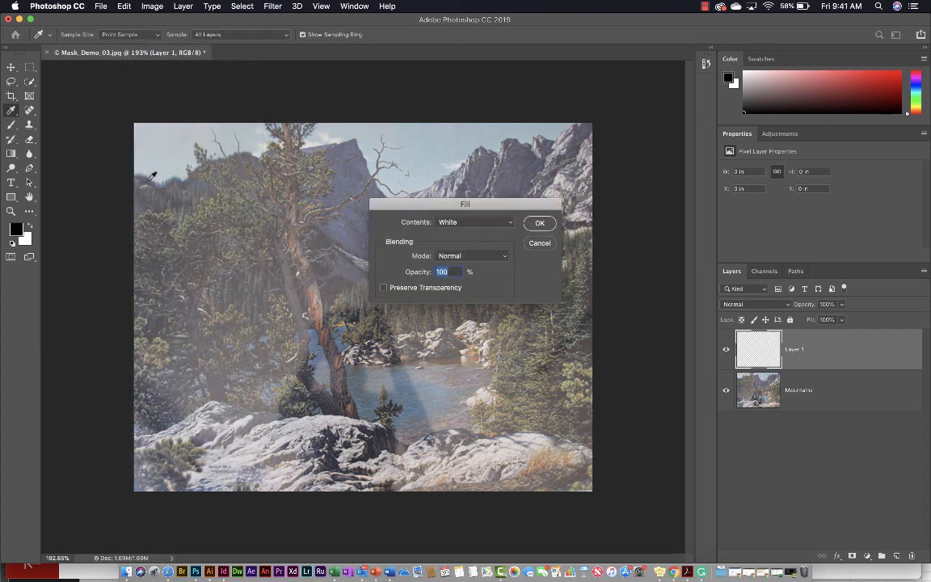
{"action": "left_click", "coordinate": [509, 223]}
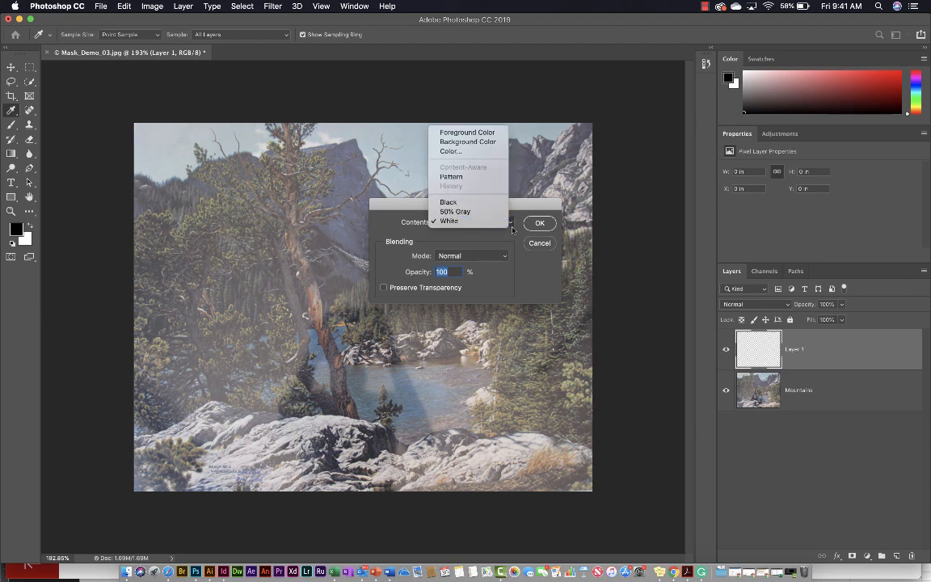
{"action": "left_click", "coordinate": [510, 224]}
{"action": "left_click", "coordinate": [512, 225]}
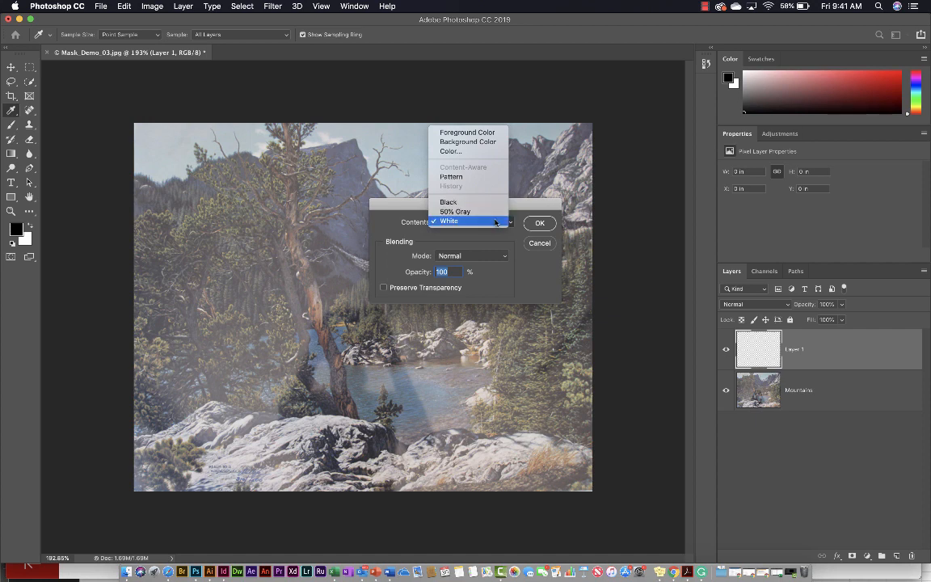
{"action": "left_click", "coordinate": [495, 221]}
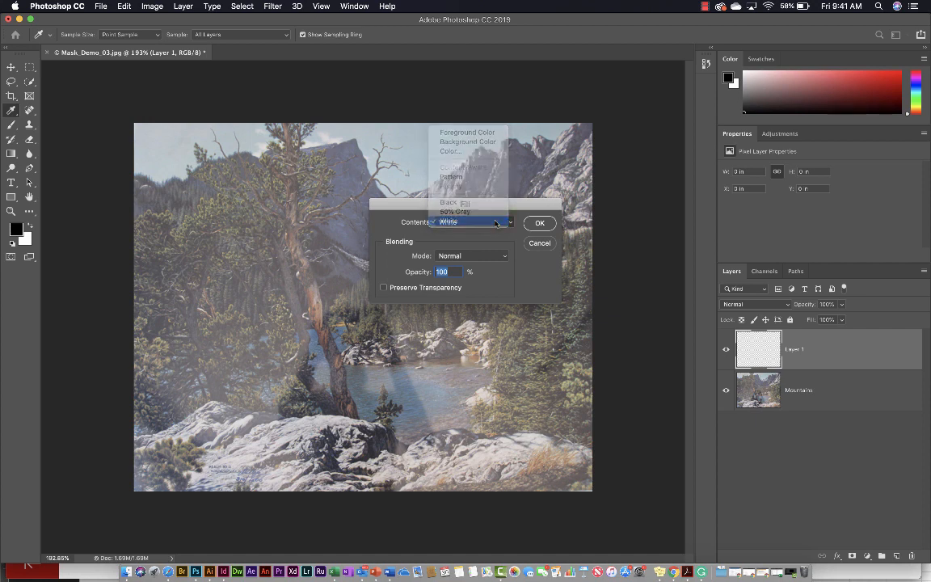
{"action": "left_click", "coordinate": [540, 224]}
{"action": "key", "text": "c"}
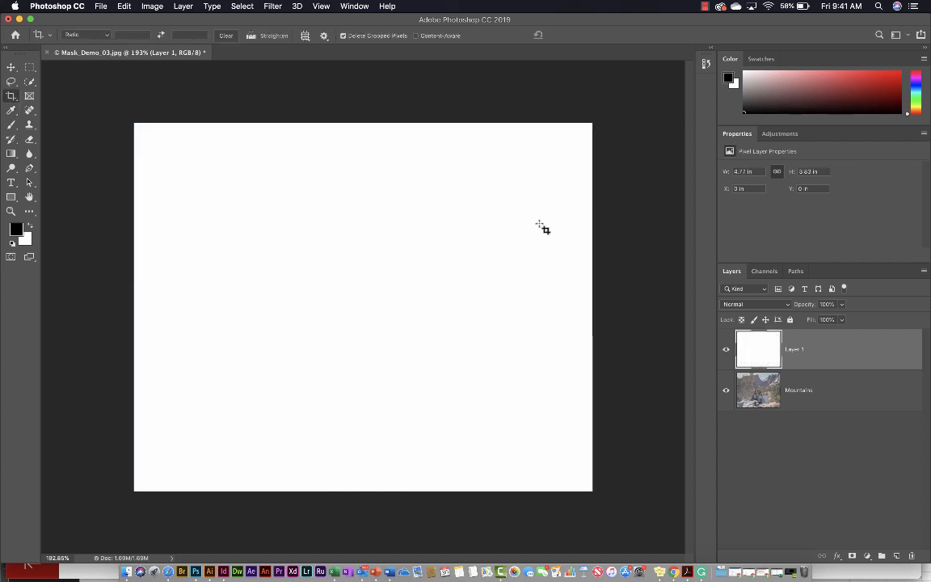
Rename the white-filled layer as White and move it below the Mountains layer.
{"action": "double_click", "coordinate": [796, 349]}
{"action": "type", "text": "White"}
{"action": "key", "text": "Return"}
{"action": "left_click_drag", "start_coordinate": [903, 352], "coordinate": [884, 413]}
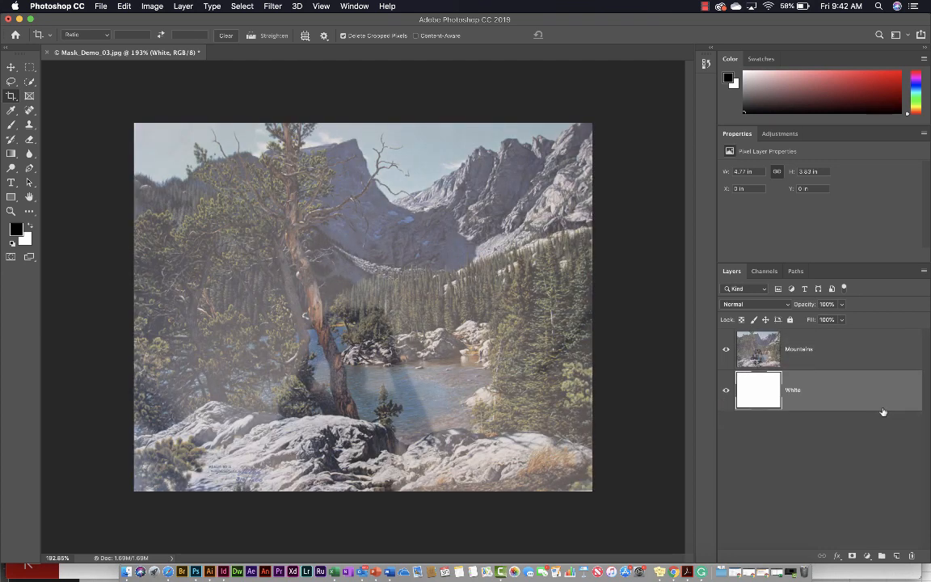
Add a layer mask to the Mountains layer.
{"action": "left_click", "coordinate": [870, 345]}
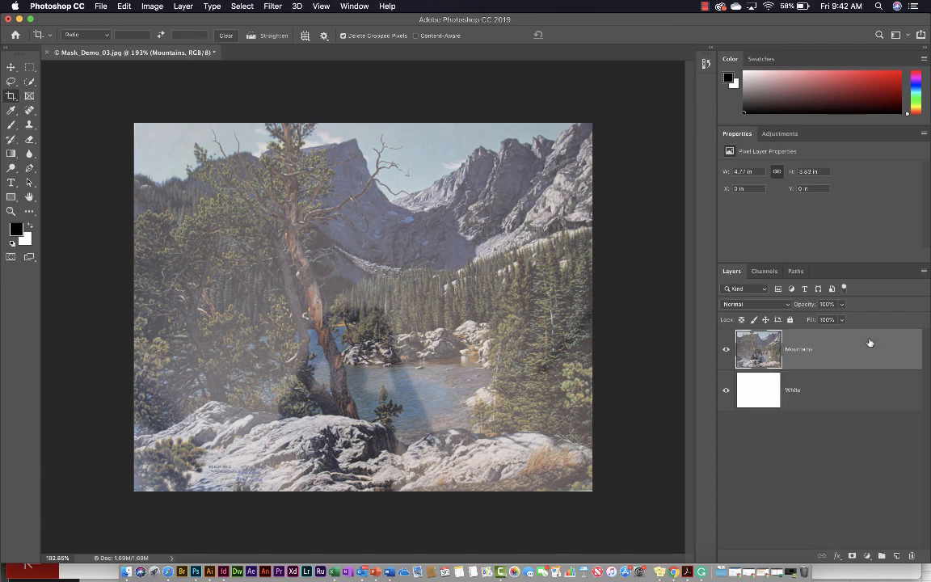
{"action": "left_click", "coordinate": [862, 387]}
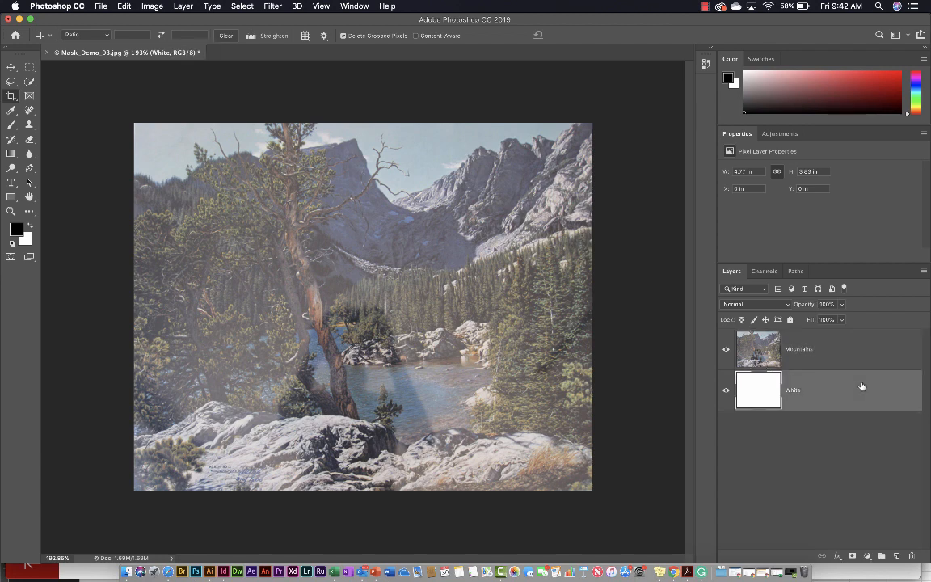
{"action": "left_click", "coordinate": [865, 355]}
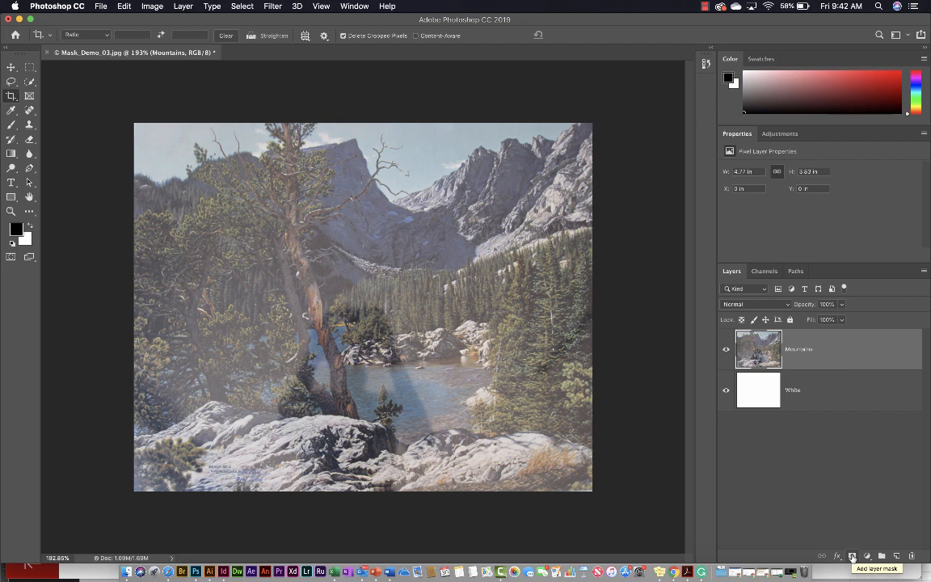
{"action": "left_click", "coordinate": [853, 557]}
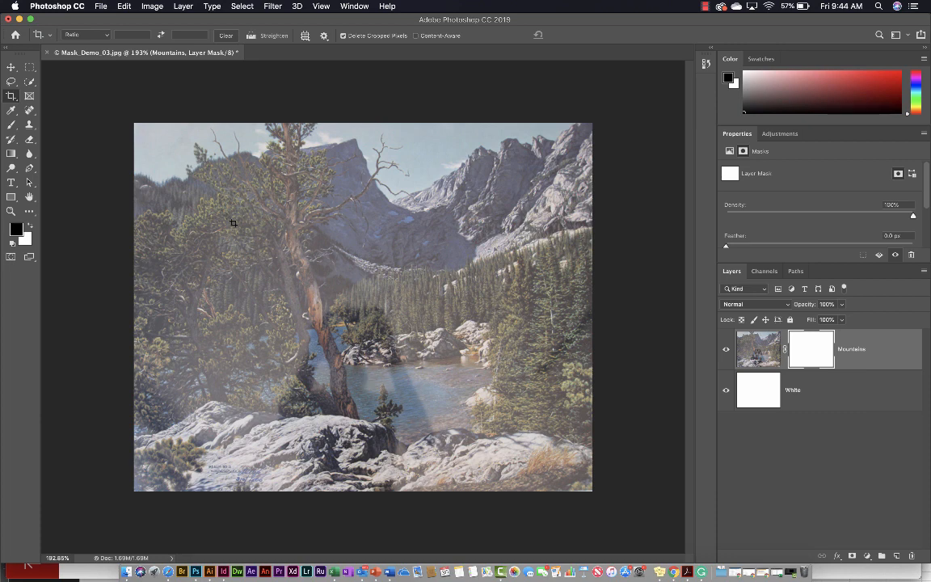
Enlarge the soft black brush to about 330 px and paint one spot on the Mountains mask over the tree trunk.
{"action": "key", "text": "b"}
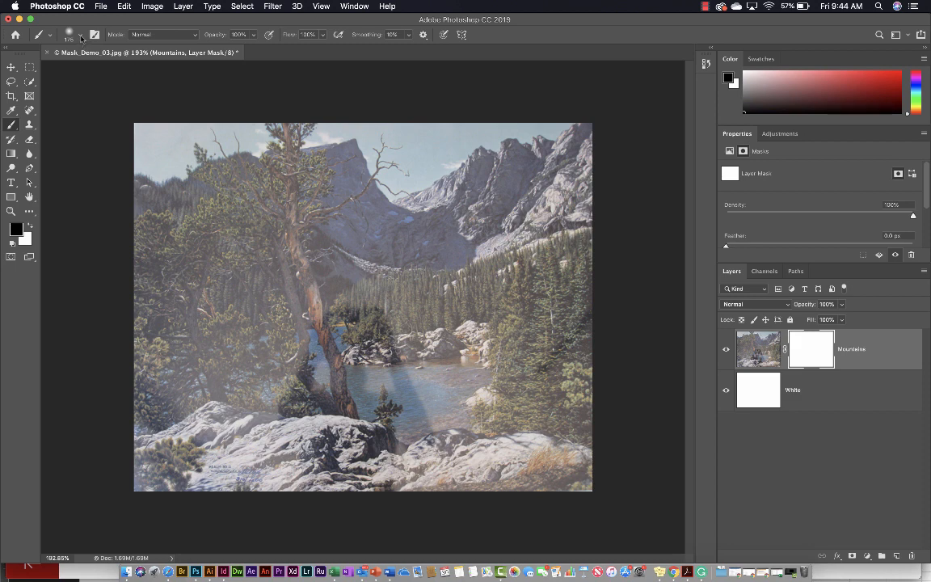
{"action": "left_click", "coordinate": [81, 38]}
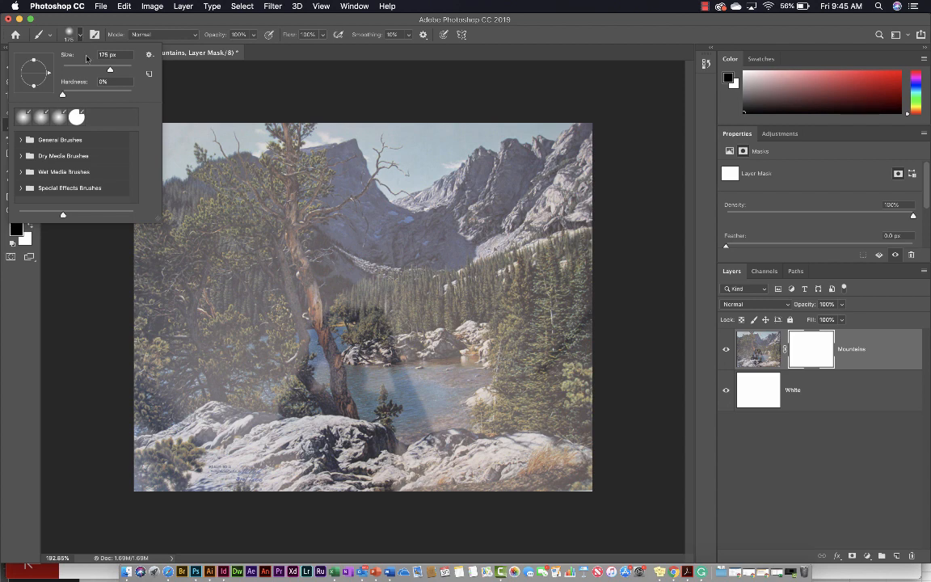
{"action": "left_click_drag", "start_coordinate": [110, 70], "coordinate": [118, 70]}
{"action": "key", "text": "Tab"}
{"action": "key", "text": "Return"}
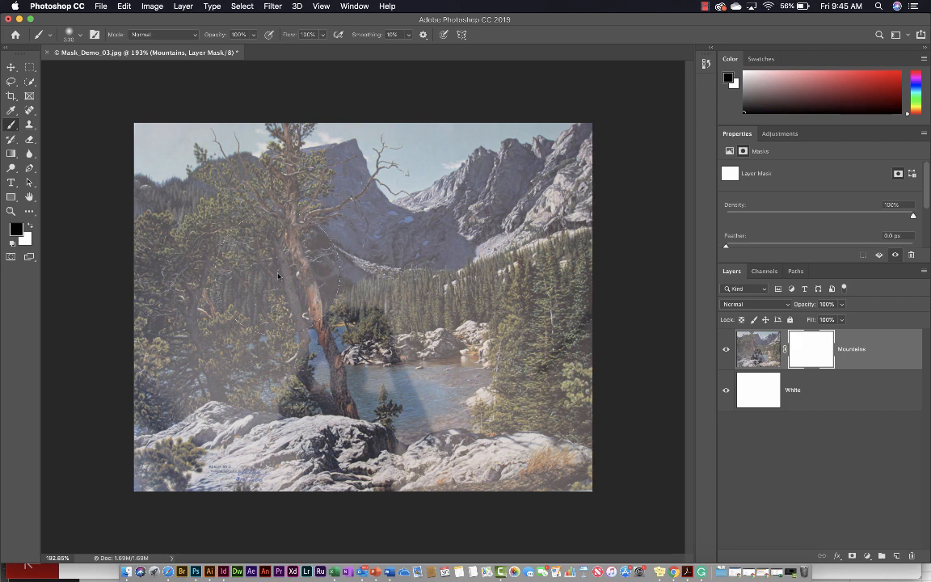
{"action": "left_click", "coordinate": [277, 277]}
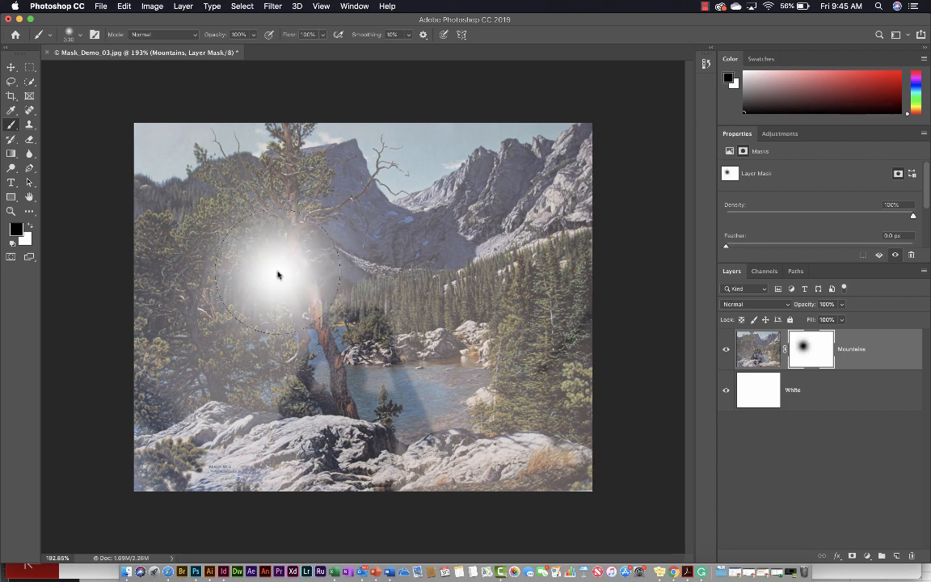
Set the brush hardness to 100% and paint one hard-edged black spot on the Mountains mask over the forest above the lake.
{"action": "left_click", "coordinate": [78, 36]}
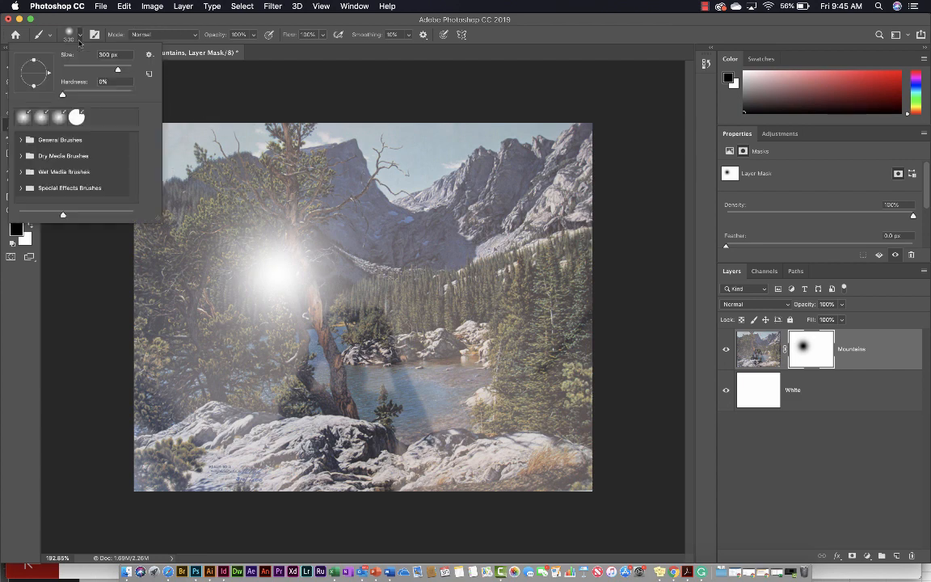
{"action": "left_click_drag", "start_coordinate": [62, 94], "coordinate": [139, 97]}
{"action": "left_click", "coordinate": [443, 283]}
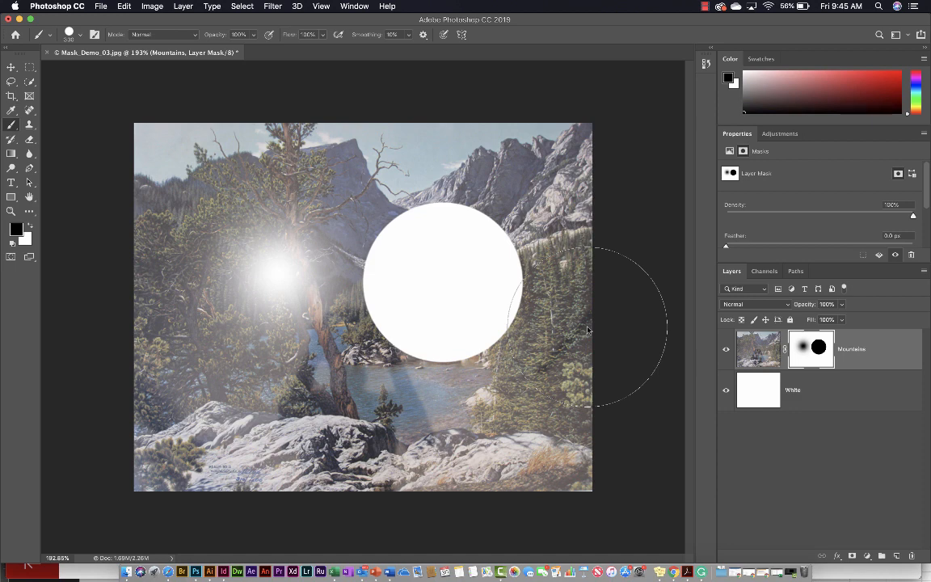
Undo both test spots on the Mountains mask and set the brush hardness to 0%.
{"action": "key", "text": "super+z"}
{"action": "key", "text": "super+z"}
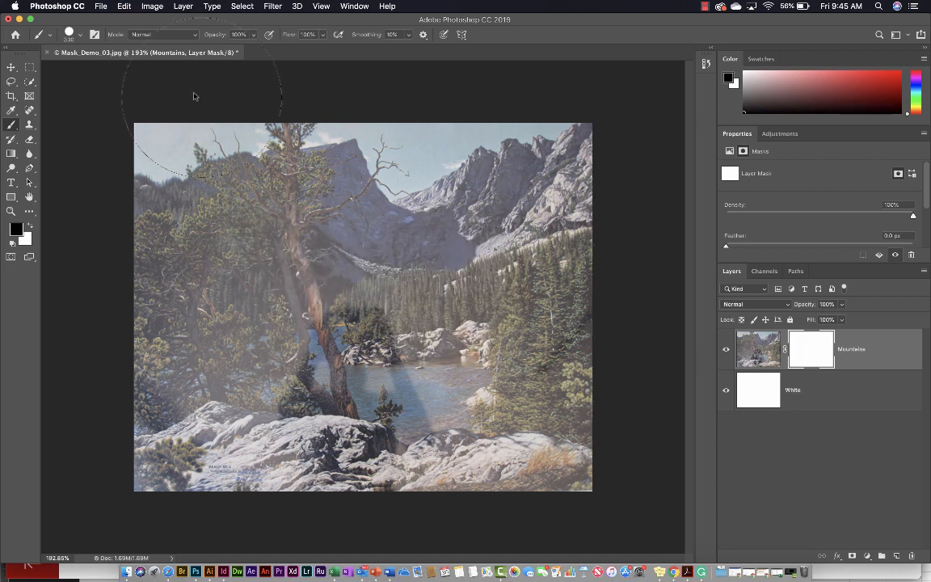
{"action": "left_click", "coordinate": [79, 35]}
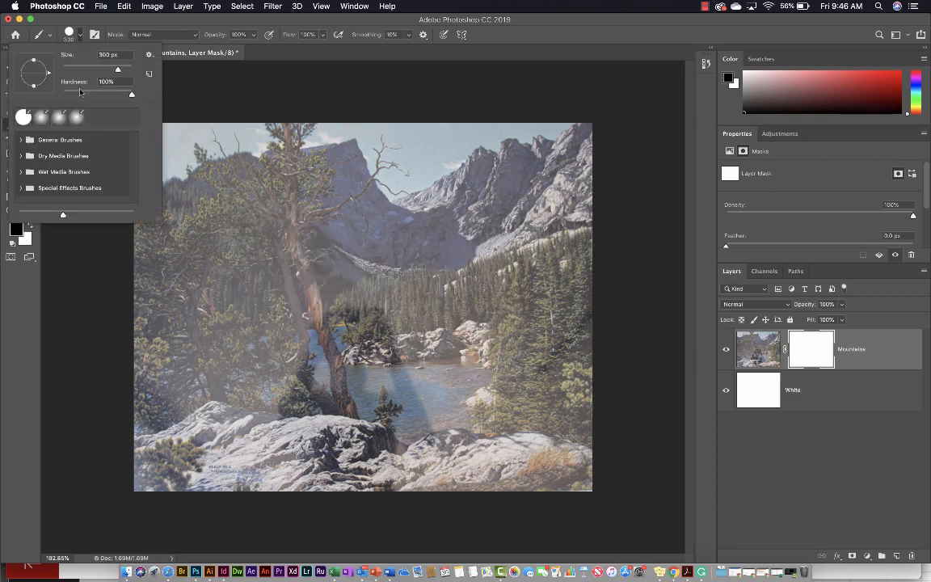
{"action": "left_click_drag", "start_coordinate": [73, 82], "coordinate": [51, 82]}
{"action": "left_click", "coordinate": [20, 141]}
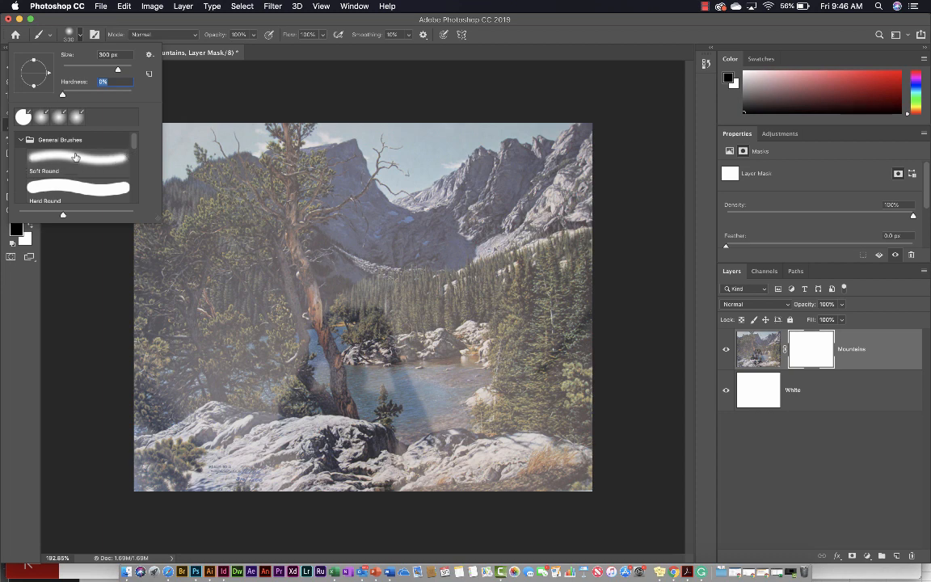
{"action": "scroll", "coordinate": [101, 175], "scroll_direction": "down", "scroll_amount": 3}
{"action": "scroll", "coordinate": [101, 175], "scroll_direction": "up", "scroll_amount": 3}
{"action": "left_click", "coordinate": [28, 139]}
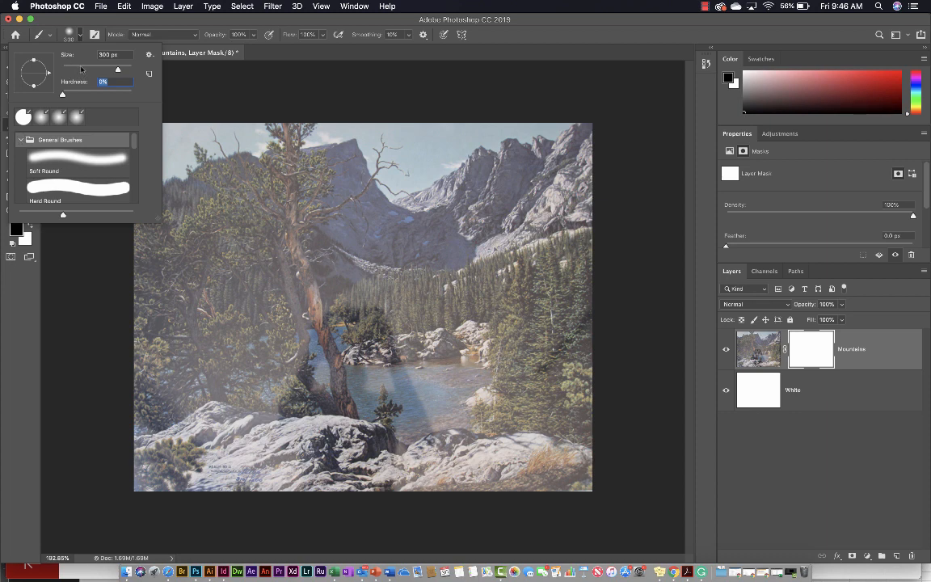
{"action": "left_click", "coordinate": [115, 30]}
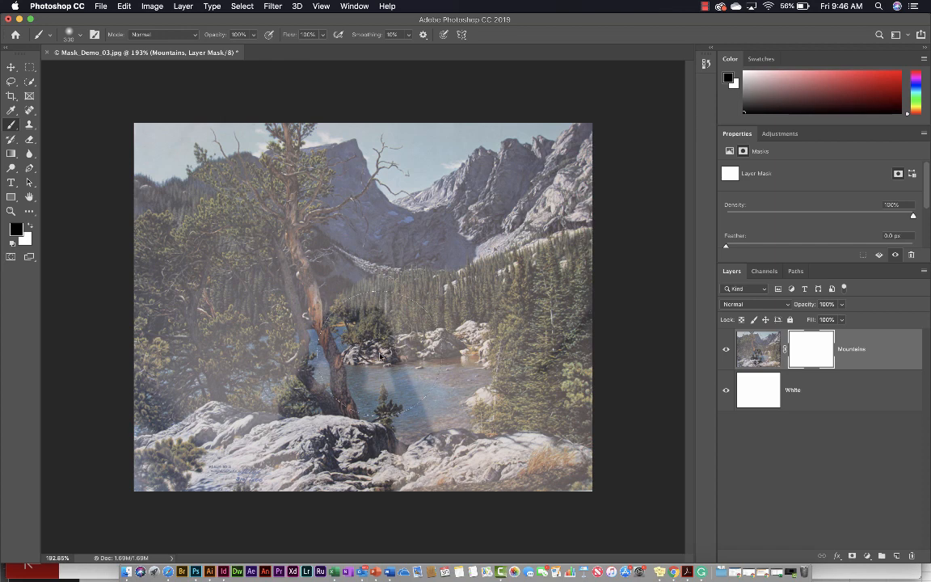
{"action": "left_click", "coordinate": [17, 233]}
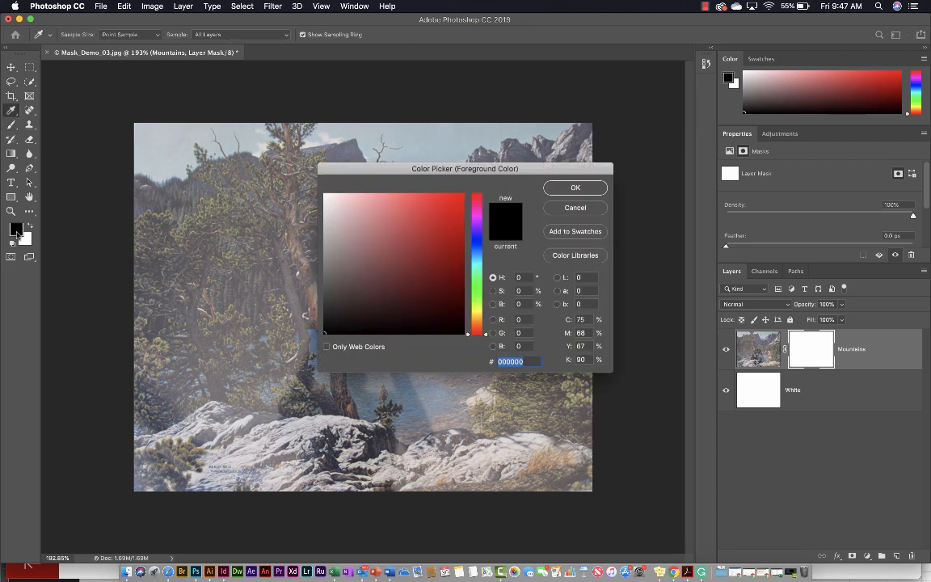
{"action": "left_click", "coordinate": [546, 209]}
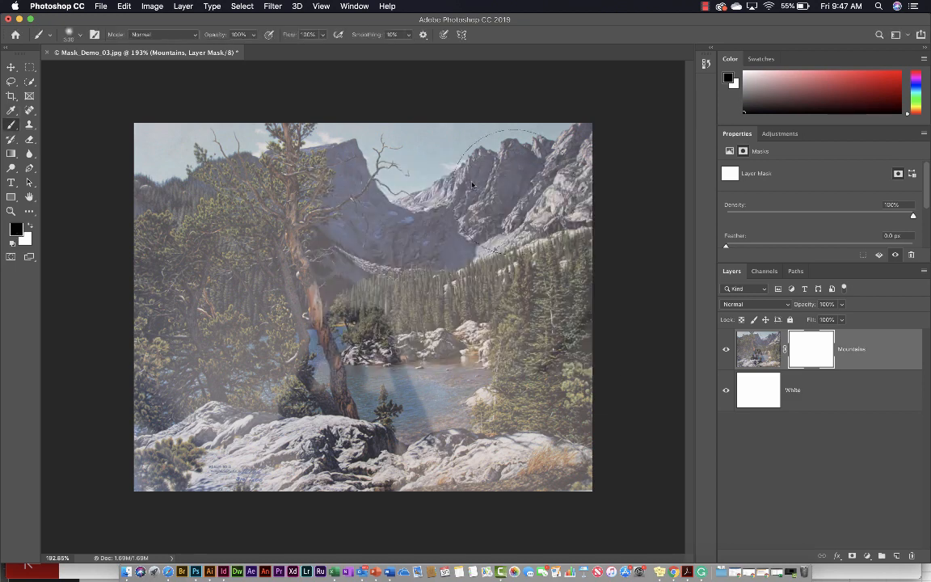
Swap the foreground and background colors back and forth, finishing with black as the foreground color.
{"action": "left_click", "coordinate": [30, 228]}
{"action": "left_click", "coordinate": [30, 228]}
{"action": "key", "text": "x"}
{"action": "left_click", "coordinate": [31, 227]}
{"action": "left_click", "coordinate": [31, 227]}
{"action": "left_click", "coordinate": [30, 227]}
{"action": "left_click", "coordinate": [31, 228]}
{"action": "left_click", "coordinate": [30, 228]}
{"action": "left_click", "coordinate": [31, 227]}
{"action": "left_click", "coordinate": [31, 227]}
{"action": "left_click", "coordinate": [30, 228]}
{"action": "left_click", "coordinate": [31, 228]}
{"action": "left_click", "coordinate": [31, 228]}
{"action": "left_click", "coordinate": [30, 228]}
{"action": "key", "text": "x"}
{"action": "key", "text": "x"}
{"action": "key", "text": "x"}
{"action": "key", "text": "x"}
Paint black with the soft brush at 100% opacity on the Mountains mask across the lake and the base of the tree.
{"action": "left_click", "coordinate": [349, 332]}
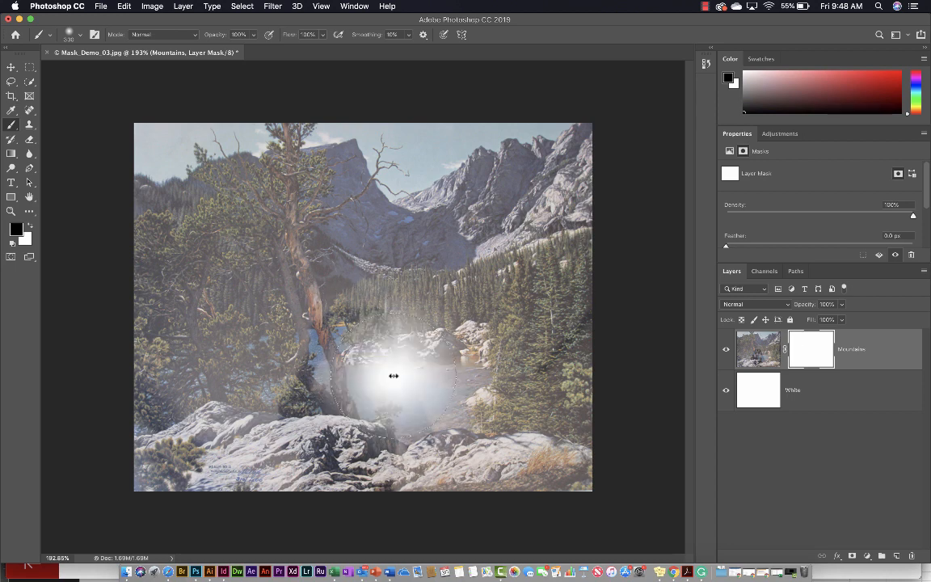
{"action": "left_click", "coordinate": [336, 356]}
{"action": "left_click", "coordinate": [312, 378]}
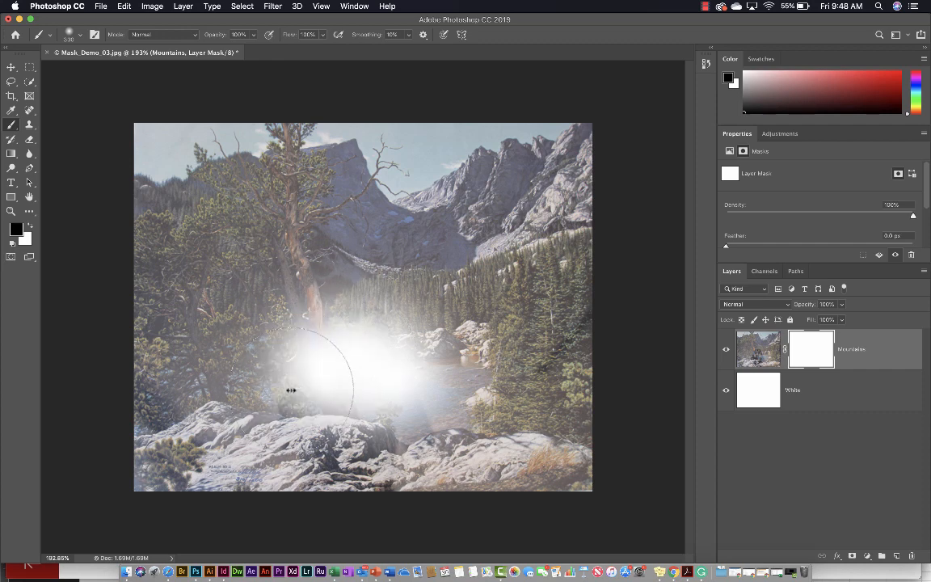
{"action": "left_click", "coordinate": [293, 393]}
{"action": "left_click_drag", "start_coordinate": [295, 390], "coordinate": [400, 404]}
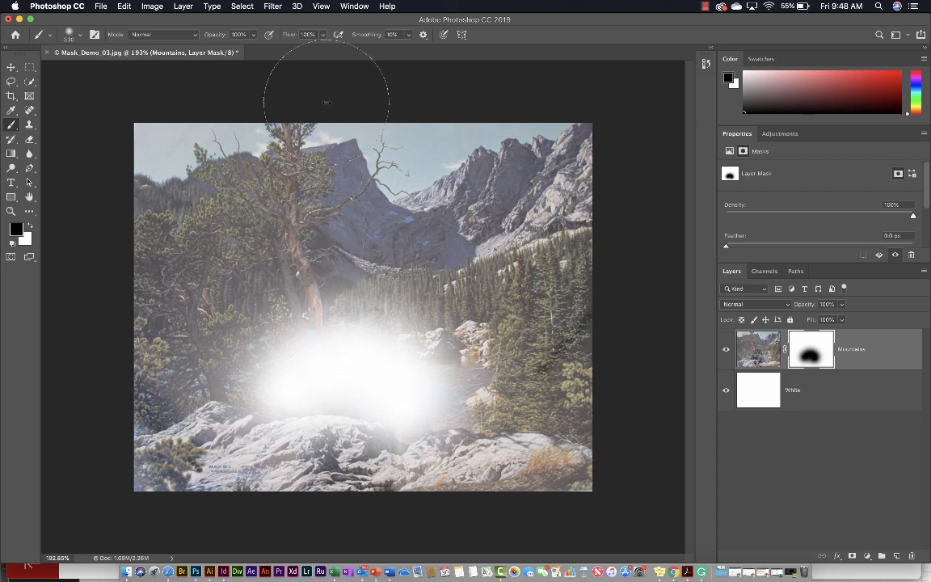
Set the brush opacity to 25% and paint black on the Mountains mask across the shoreline and rocks in the photo's lower part.
{"action": "left_click", "coordinate": [253, 36]}
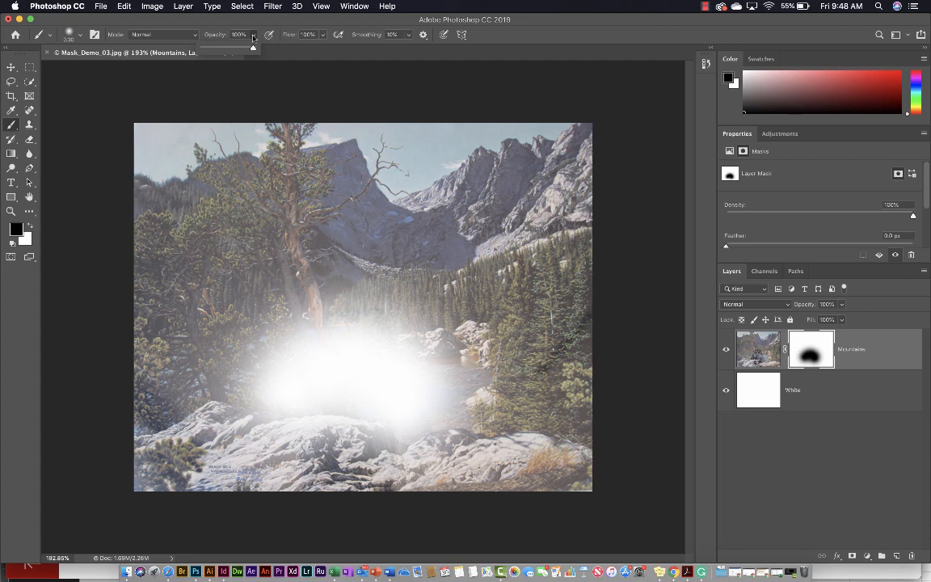
{"action": "left_click_drag", "start_coordinate": [253, 47], "coordinate": [215, 49]}
{"action": "left_click", "coordinate": [478, 386]}
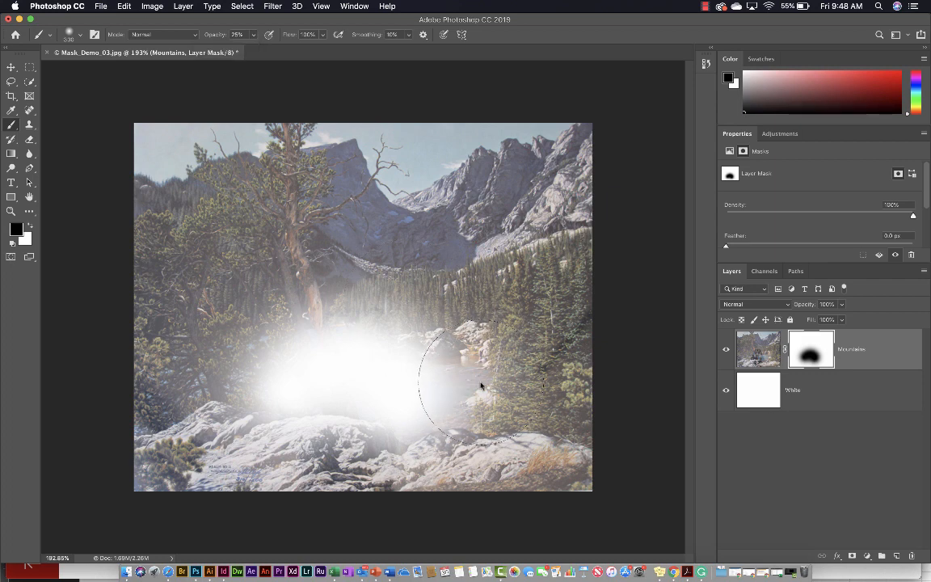
{"action": "mouse_move", "coordinate": [516, 388]}
{"action": "left_mouse_down"}
{"action": "mouse_move", "coordinate": [559, 397]}
{"action": "mouse_move", "coordinate": [468, 386]}
{"action": "mouse_move", "coordinate": [413, 403]}
{"action": "mouse_move", "coordinate": [331, 392]}
{"action": "mouse_move", "coordinate": [227, 401]}
{"action": "mouse_move", "coordinate": [169, 387]}
{"action": "mouse_move", "coordinate": [225, 367]}
{"action": "mouse_move", "coordinate": [143, 367]}
{"action": "mouse_move", "coordinate": [218, 363]}
{"action": "mouse_move", "coordinate": [193, 401]}
{"action": "mouse_move", "coordinate": [151, 427]}
{"action": "mouse_move", "coordinate": [441, 435]}
{"action": "mouse_move", "coordinate": [492, 424]}
{"action": "mouse_move", "coordinate": [492, 403]}
{"action": "mouse_move", "coordinate": [524, 390]}
{"action": "mouse_move", "coordinate": [564, 387]}
{"action": "mouse_move", "coordinate": [577, 359]}
{"action": "mouse_move", "coordinate": [515, 375]}
{"action": "mouse_move", "coordinate": [447, 349]}
{"action": "mouse_move", "coordinate": [524, 422]}
{"action": "mouse_move", "coordinate": [558, 430]}
{"action": "mouse_move", "coordinate": [536, 443]}
{"action": "mouse_move", "coordinate": [560, 442]}
{"action": "mouse_move", "coordinate": [294, 460]}
{"action": "mouse_move", "coordinate": [187, 456]}
{"action": "mouse_move", "coordinate": [183, 413]}
{"action": "mouse_move", "coordinate": [203, 366]}
{"action": "mouse_move", "coordinate": [179, 408]}
{"action": "mouse_move", "coordinate": [224, 427]}
{"action": "mouse_move", "coordinate": [339, 438]}
{"action": "mouse_move", "coordinate": [181, 410]}
{"action": "mouse_move", "coordinate": [224, 430]}
{"action": "mouse_move", "coordinate": [340, 441]}
{"action": "mouse_move", "coordinate": [453, 349]}
{"action": "mouse_move", "coordinate": [603, 302]}
{"action": "mouse_move", "coordinate": [266, 376]}
{"action": "mouse_move", "coordinate": [171, 354]}
{"action": "mouse_move", "coordinate": [152, 327]}
{"action": "mouse_move", "coordinate": [246, 396]}
{"action": "mouse_move", "coordinate": [207, 408]}
{"action": "mouse_move", "coordinate": [308, 410]}
{"action": "mouse_move", "coordinate": [594, 379]}
{"action": "left_mouse_up"}
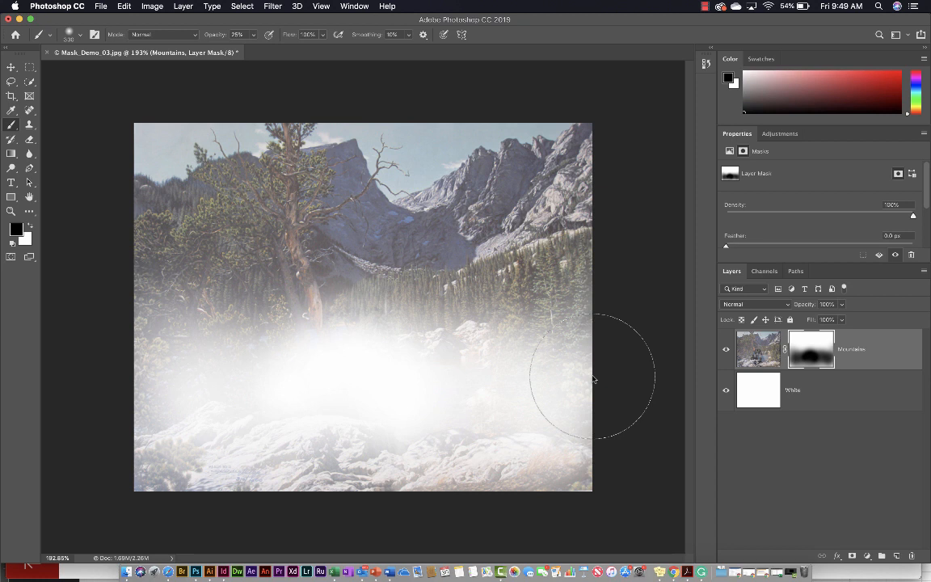
{"action": "left_click_drag", "start_coordinate": [594, 379], "coordinate": [392, 410]}
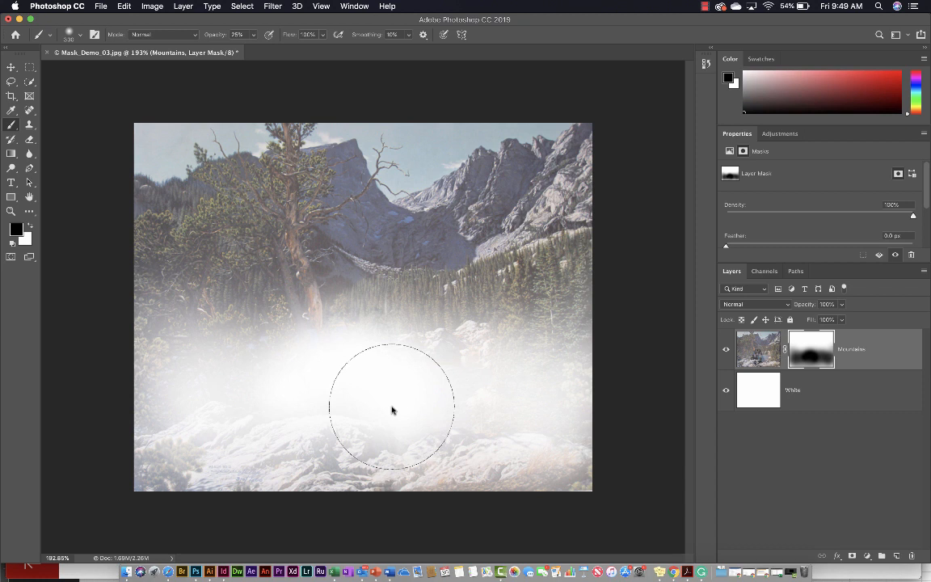
Switch the foreground color to white and paint at 25% opacity on the mask to partly restore the lower trunk and lake.
{"action": "key", "text": "x"}
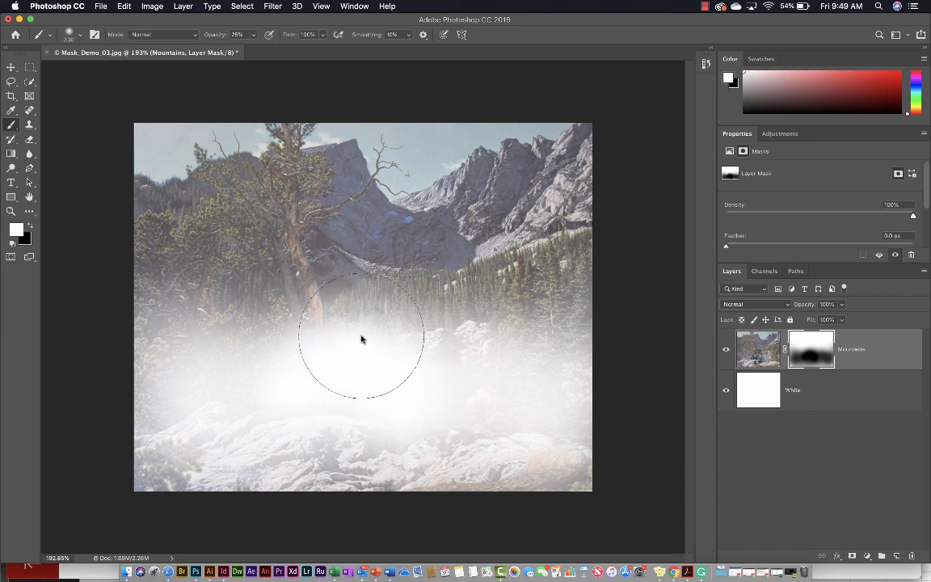
{"action": "mouse_move", "coordinate": [332, 323]}
{"action": "left_mouse_down"}
{"action": "mouse_move", "coordinate": [284, 328]}
{"action": "mouse_move", "coordinate": [390, 314]}
{"action": "mouse_move", "coordinate": [555, 323]}
{"action": "mouse_move", "coordinate": [530, 416]}
{"action": "mouse_move", "coordinate": [548, 414]}
{"action": "left_mouse_up"}
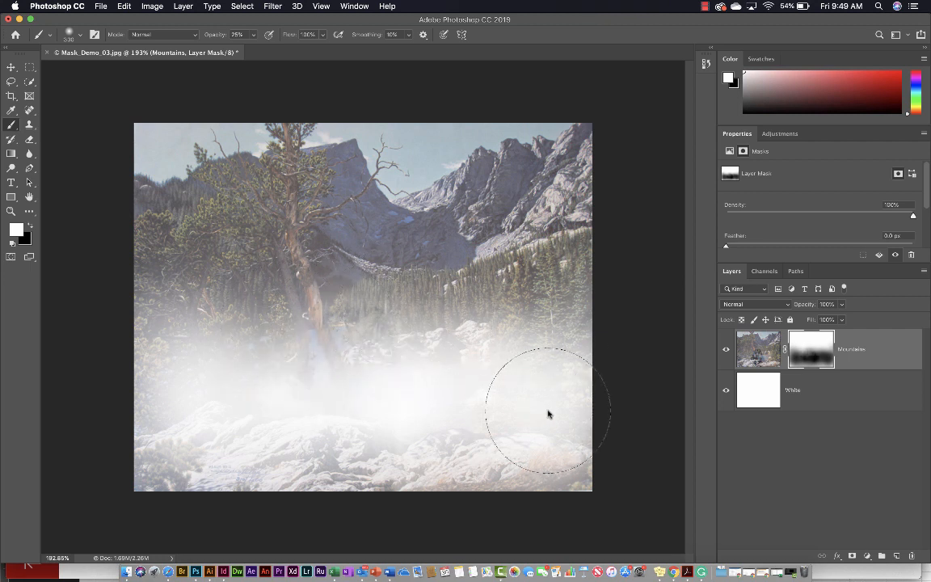
Set the brush opacity to 17% and paint black on the Mountains mask across the lower forest and foreground.
{"action": "left_click", "coordinate": [253, 35]}
{"action": "left_click_drag", "start_coordinate": [251, 47], "coordinate": [249, 48]}
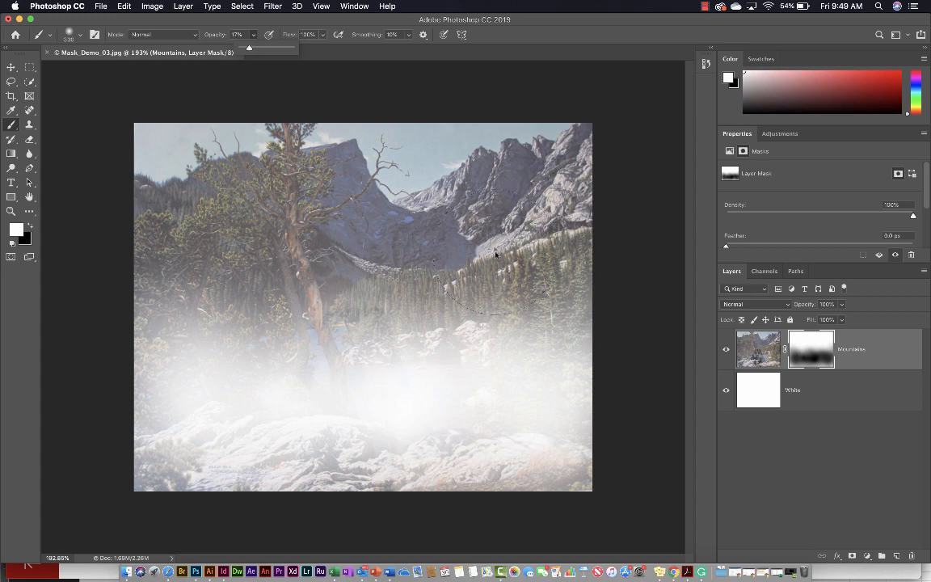
{"action": "left_click", "coordinate": [483, 287]}
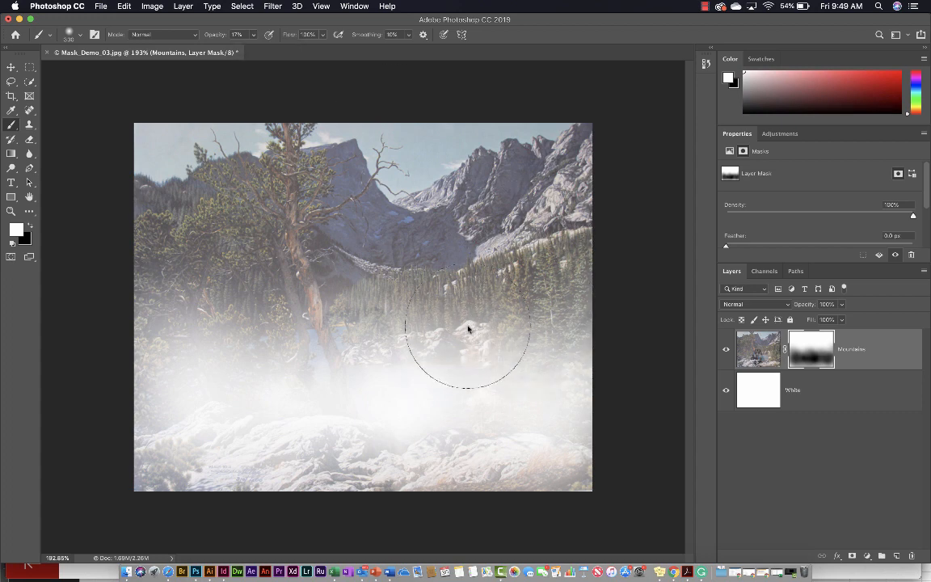
{"action": "key", "text": "x"}
{"action": "mouse_move", "coordinate": [468, 327]}
{"action": "left_mouse_down"}
{"action": "mouse_move", "coordinate": [507, 328]}
{"action": "mouse_move", "coordinate": [570, 351]}
{"action": "mouse_move", "coordinate": [574, 317]}
{"action": "mouse_move", "coordinate": [451, 354]}
{"action": "mouse_move", "coordinate": [283, 350]}
{"action": "mouse_move", "coordinate": [157, 316]}
{"action": "mouse_move", "coordinate": [108, 436]}
{"action": "mouse_move", "coordinate": [115, 454]}
{"action": "mouse_move", "coordinate": [133, 398]}
{"action": "mouse_move", "coordinate": [150, 429]}
{"action": "mouse_move", "coordinate": [452, 436]}
{"action": "mouse_move", "coordinate": [545, 456]}
{"action": "mouse_move", "coordinate": [190, 440]}
{"action": "left_mouse_up"}
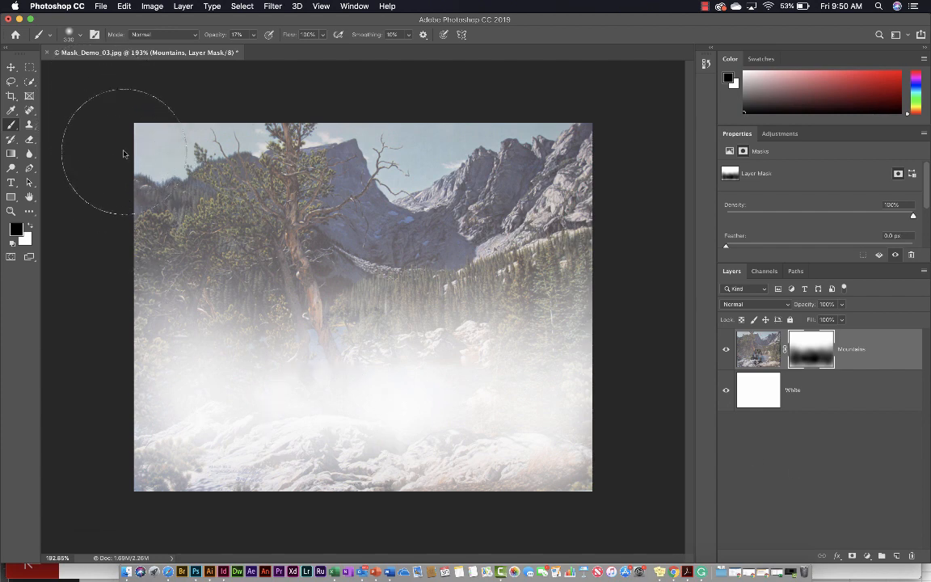
Place Mask_Demo_02.jpg from the Week1_ExerciseFiles folder as a linked image above the Mountains layer.
{"action": "left_click", "coordinate": [100, 6]}
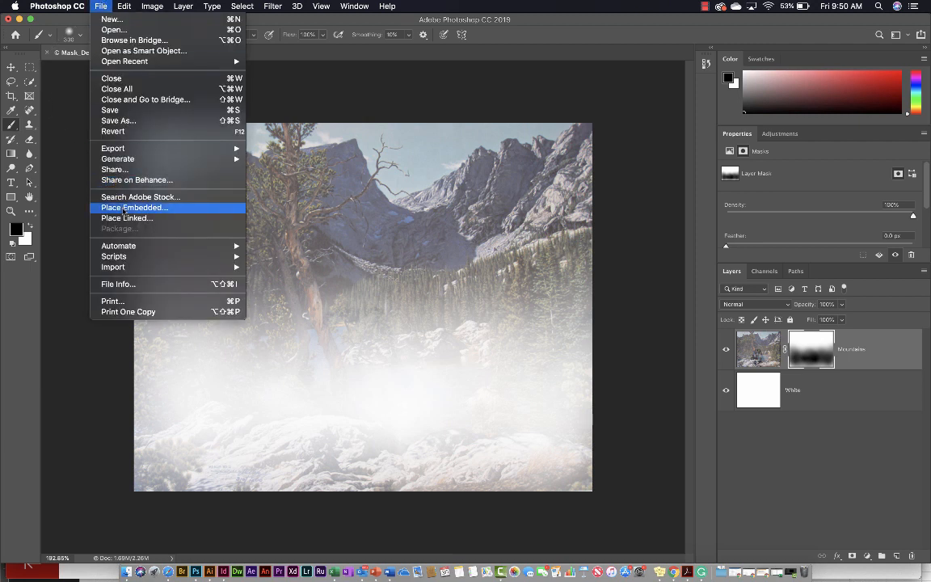
{"action": "left_click", "coordinate": [127, 218]}
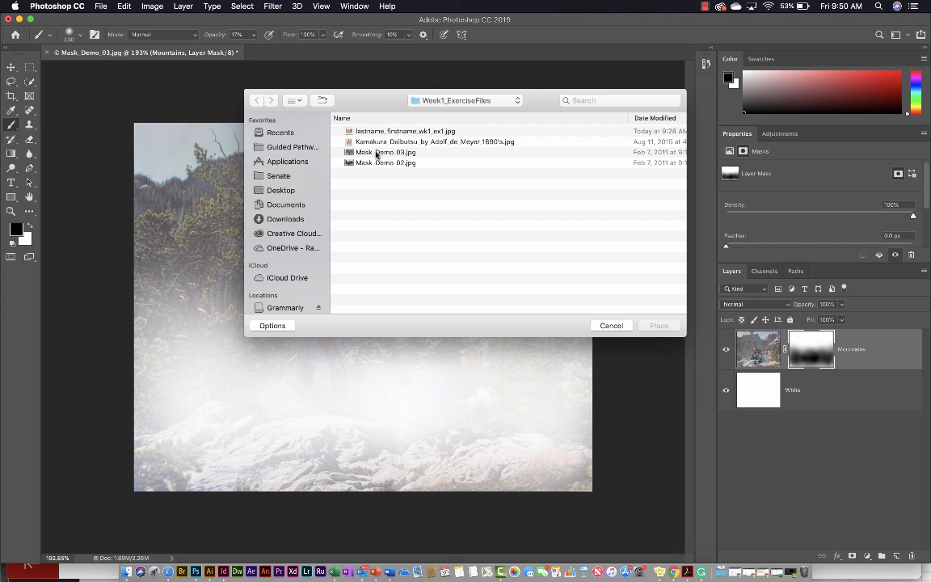
{"action": "left_click", "coordinate": [375, 154]}
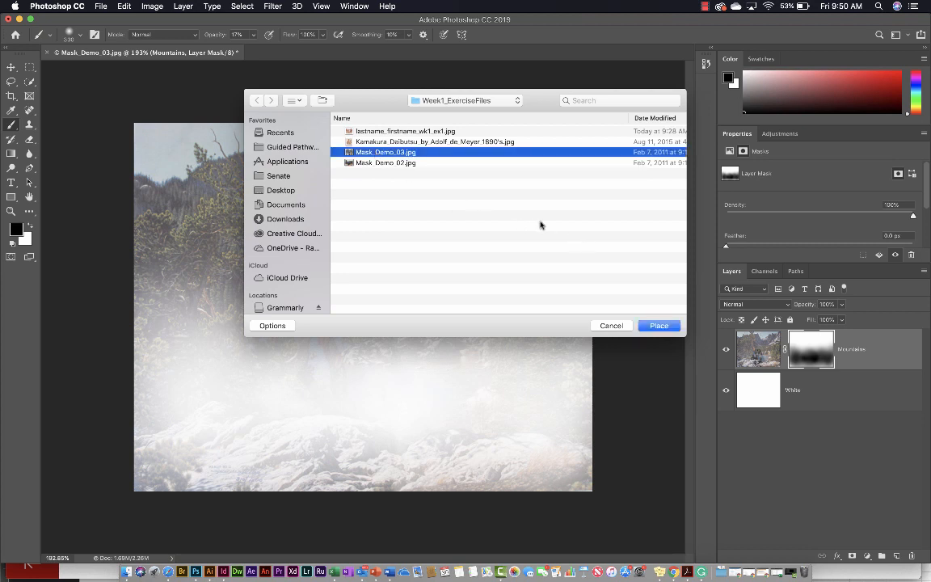
{"action": "left_click", "coordinate": [388, 163]}
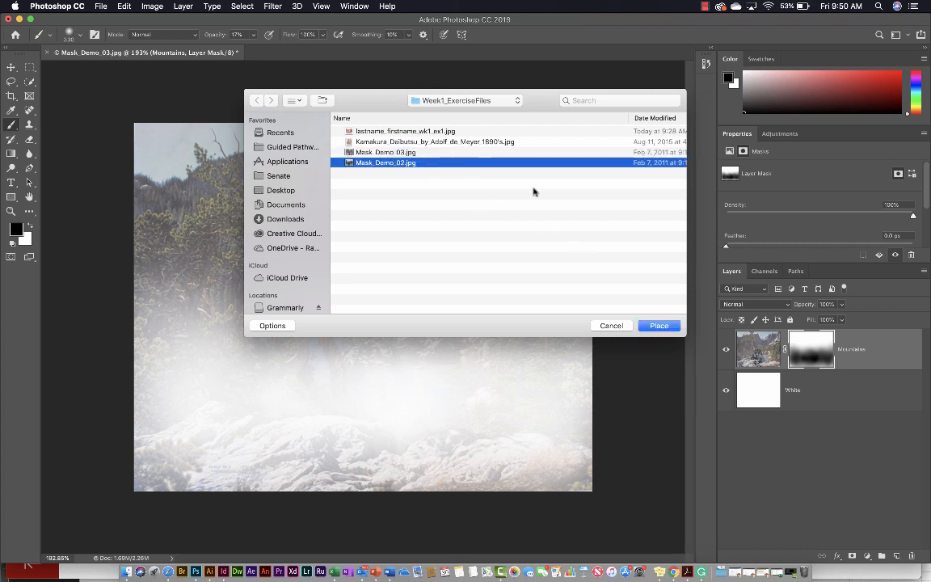
{"action": "left_click", "coordinate": [659, 326]}
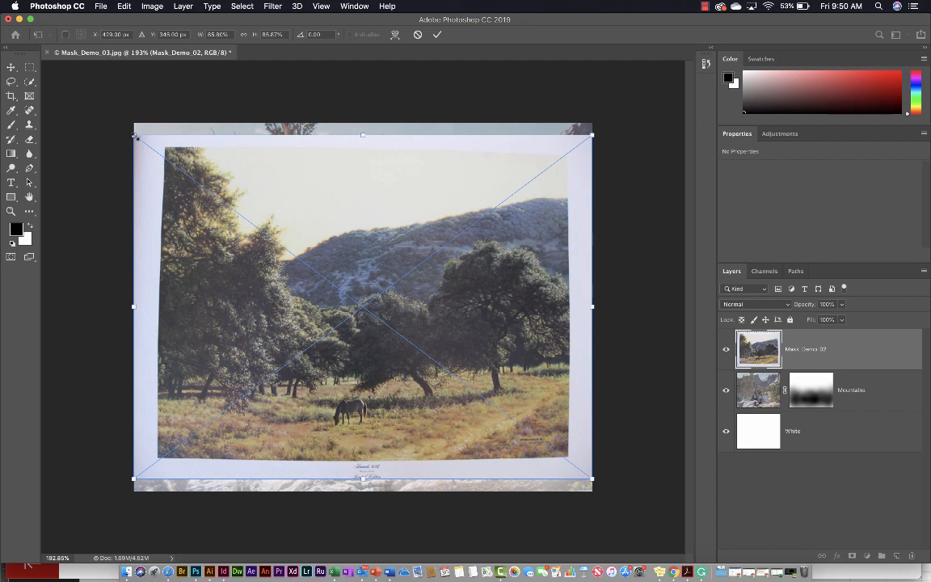
Enlarge the placed image to about 105% and nudge it left so its white border falls outside the canvas, and commit the transform.
{"action": "left_click_drag", "start_coordinate": [135, 137], "coordinate": [100, 102]}
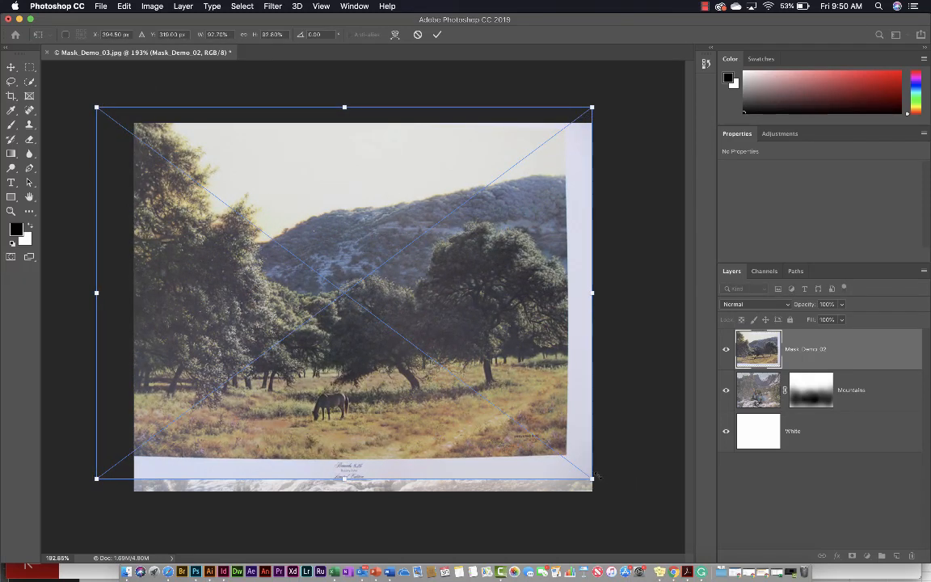
{"action": "left_click_drag", "start_coordinate": [592, 478], "coordinate": [637, 539]}
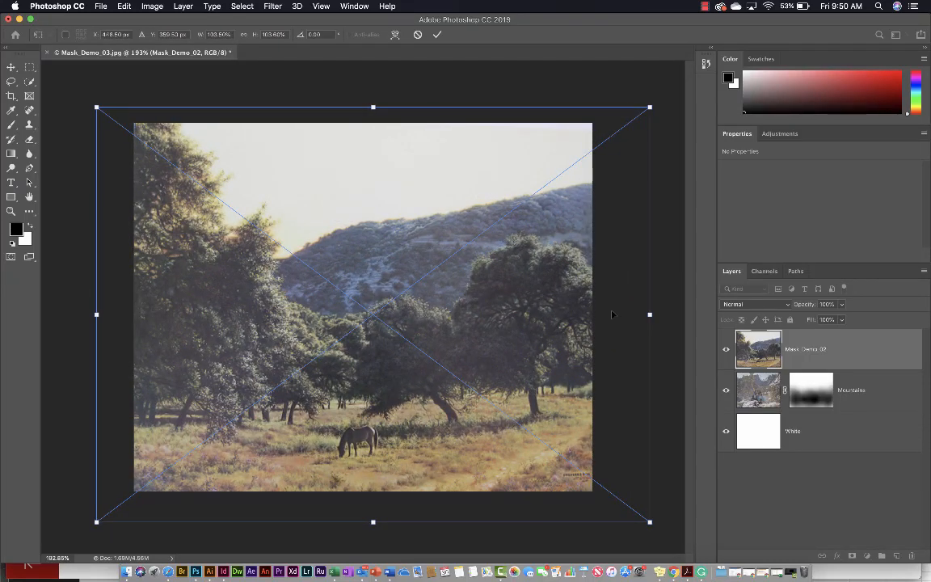
{"action": "left_click_drag", "start_coordinate": [649, 107], "coordinate": [658, 101]}
{"action": "key", "text": "Left"}
{"action": "key", "text": "Left"}
{"action": "key", "text": "Left"}
{"action": "key", "text": "Left"}
{"action": "key", "text": "Left"}
{"action": "key", "text": "Left"}
{"action": "key", "text": "Left"}
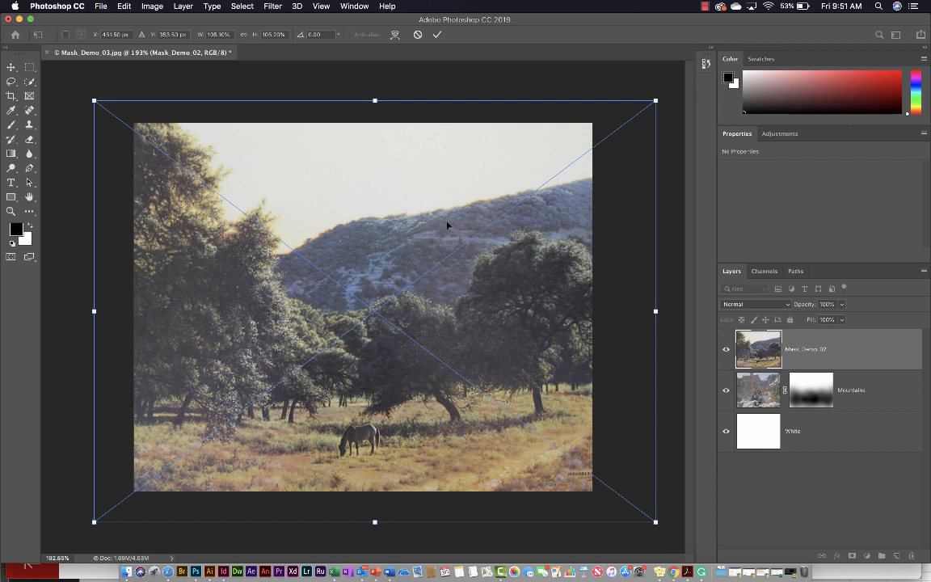
{"action": "key", "text": "Return"}
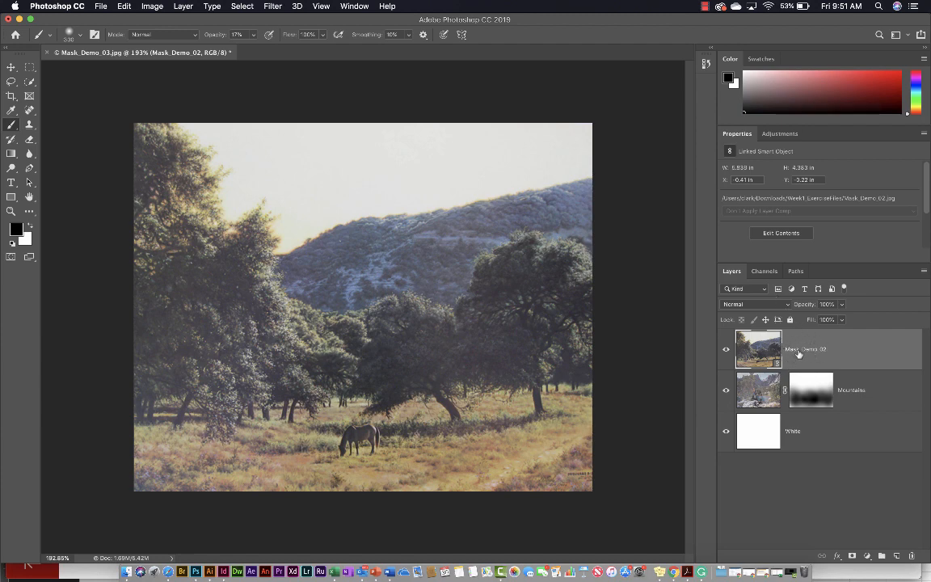
Rename the Mask_Demo_02 layer as Trees.
{"action": "left_click", "coordinate": [867, 411]}
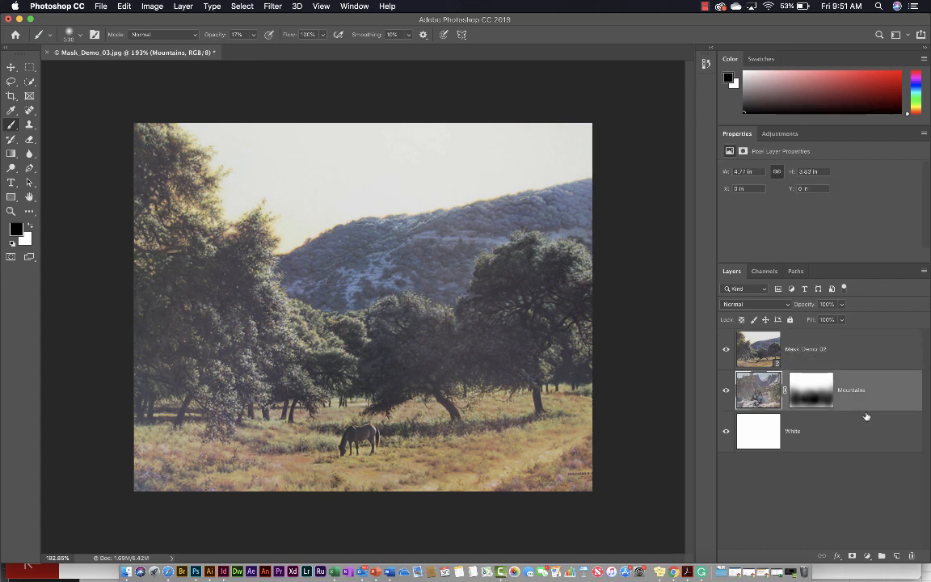
{"action": "left_click", "coordinate": [851, 359]}
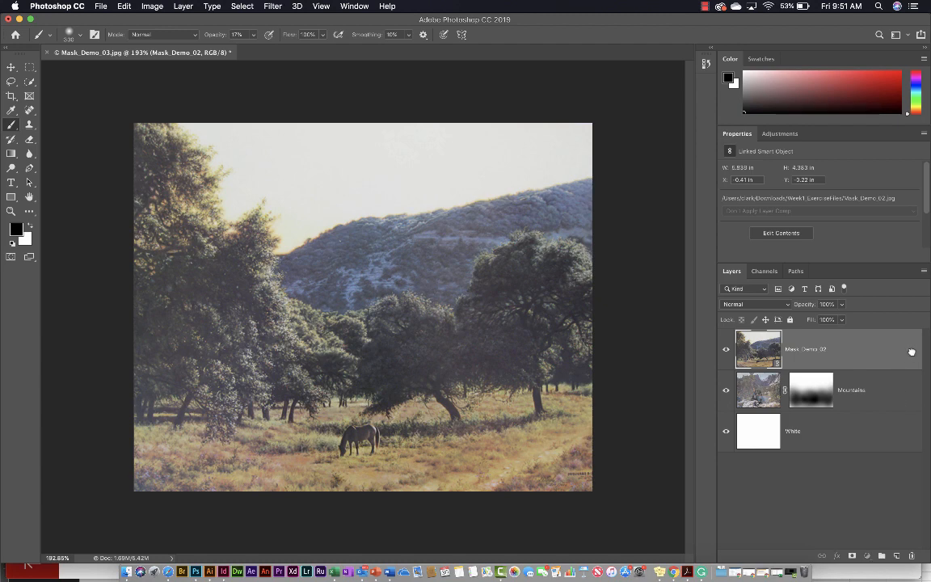
{"action": "left_click_drag", "start_coordinate": [914, 354], "coordinate": [889, 354]}
{"action": "double_click", "coordinate": [813, 350]}
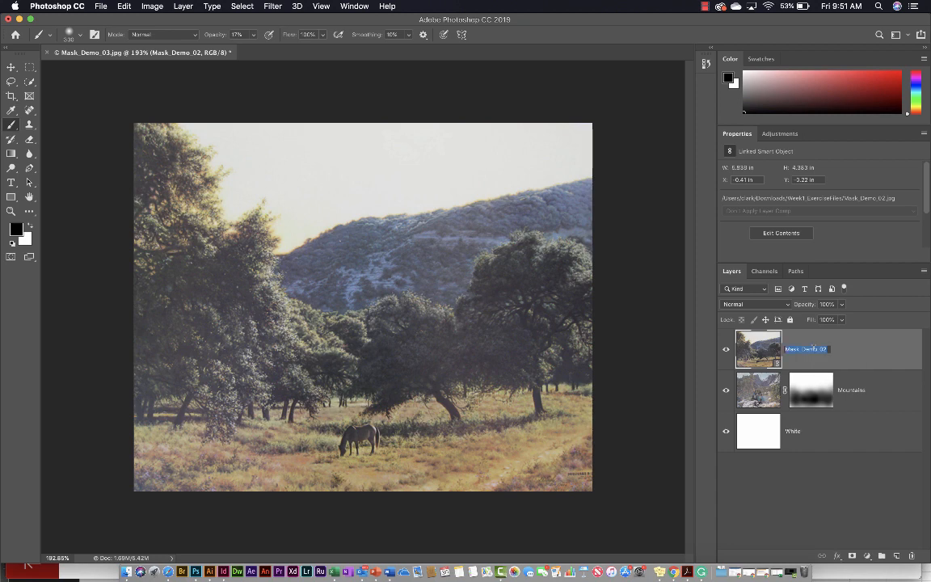
{"action": "type", "text": "Trees"}
{"action": "key", "text": "Return"}
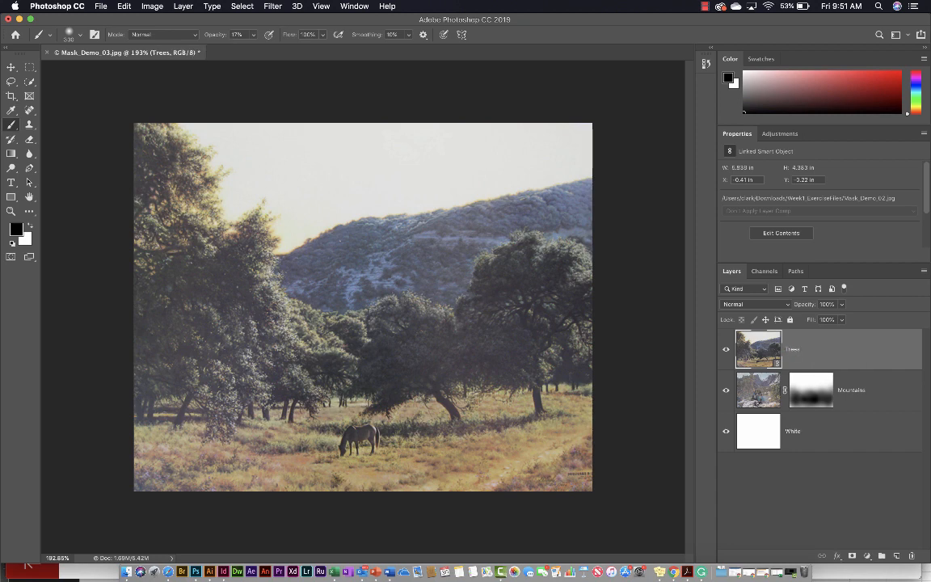
{"action": "left_click", "coordinate": [812, 380]}
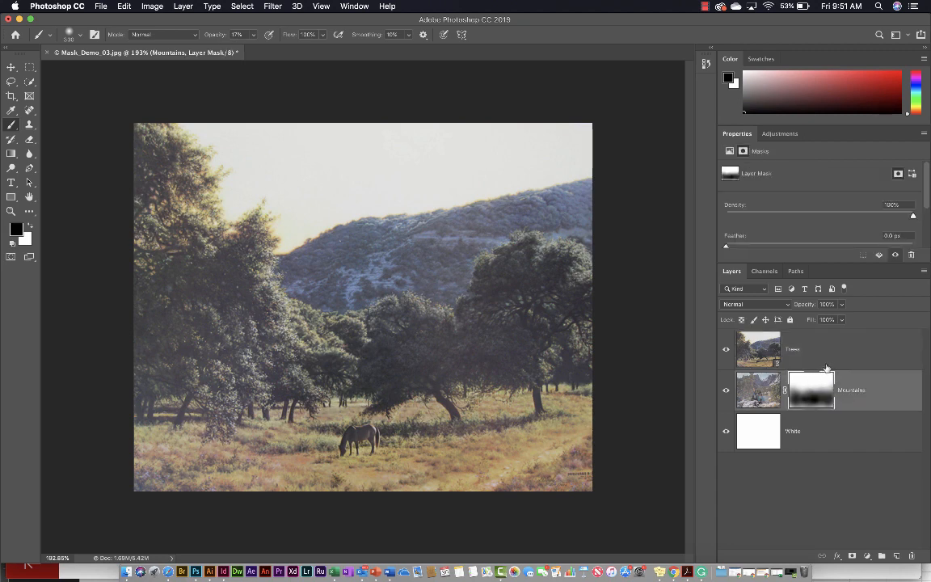
{"action": "left_click", "coordinate": [856, 357]}
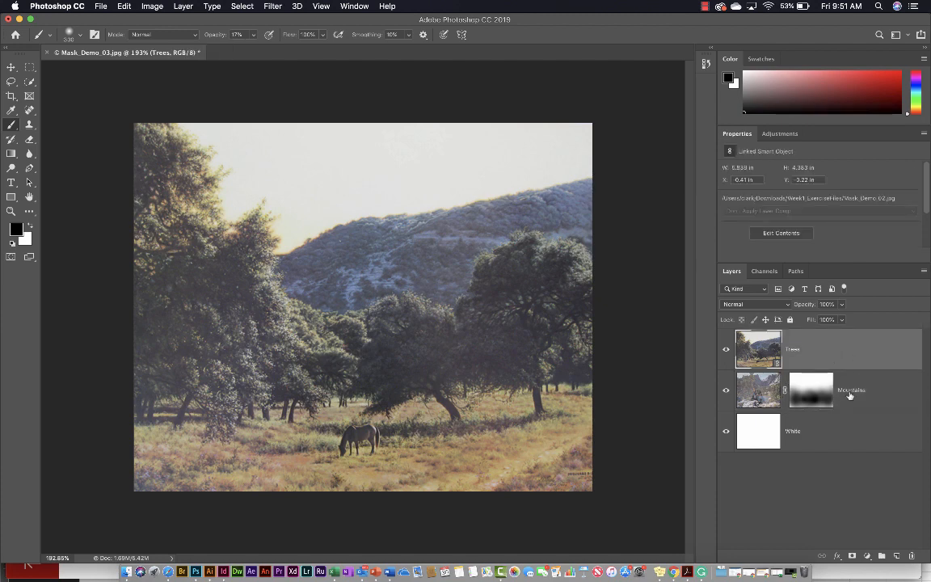
{"action": "left_click", "coordinate": [850, 393]}
Add a layer mask to the Trees layer and paint black on it across the sky and hillside.
{"action": "left_click", "coordinate": [863, 350]}
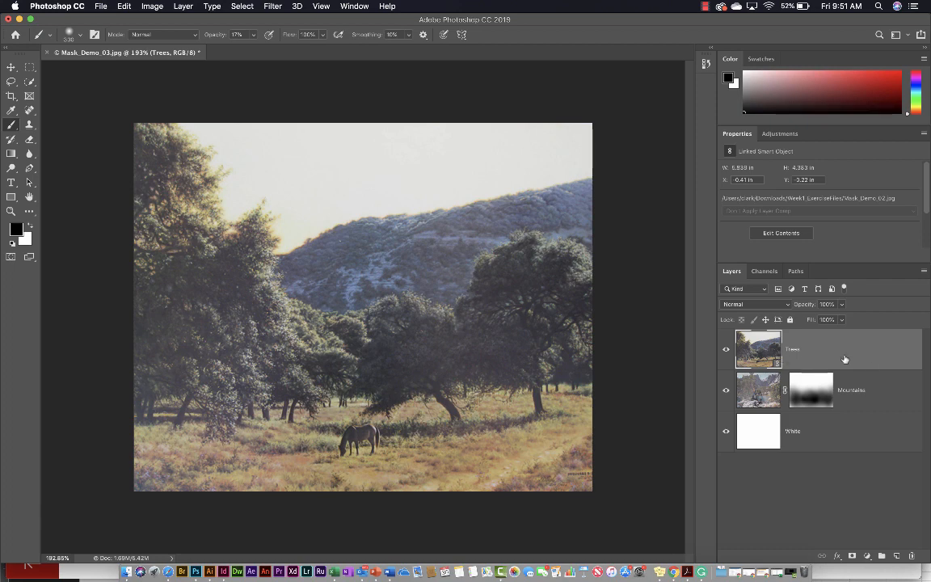
{"action": "left_click", "coordinate": [851, 557]}
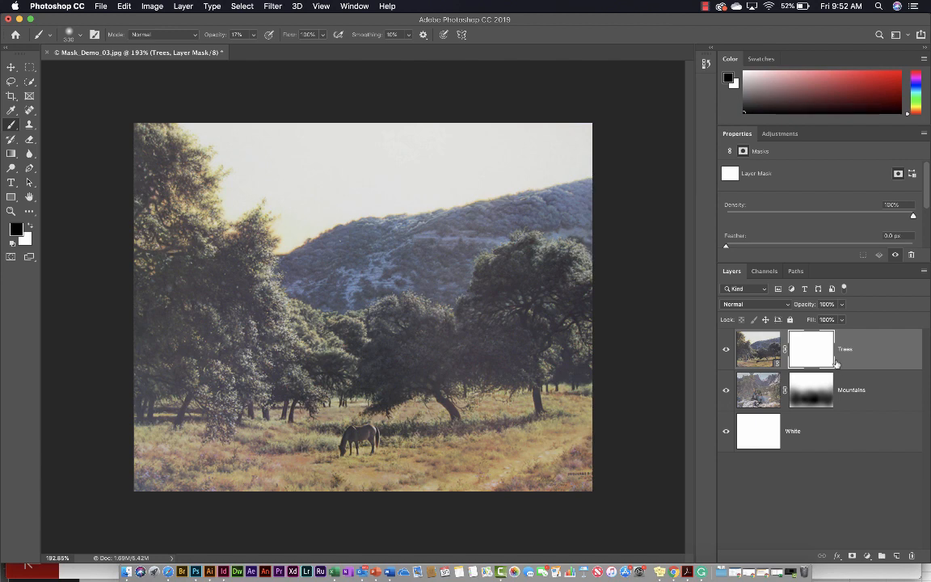
{"action": "left_click", "coordinate": [755, 346]}
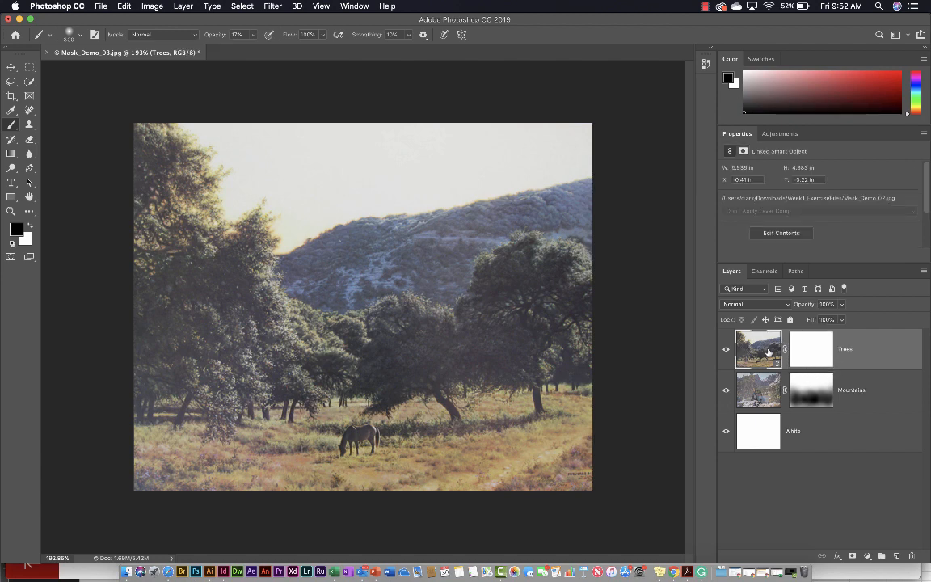
{"action": "left_click", "coordinate": [805, 354]}
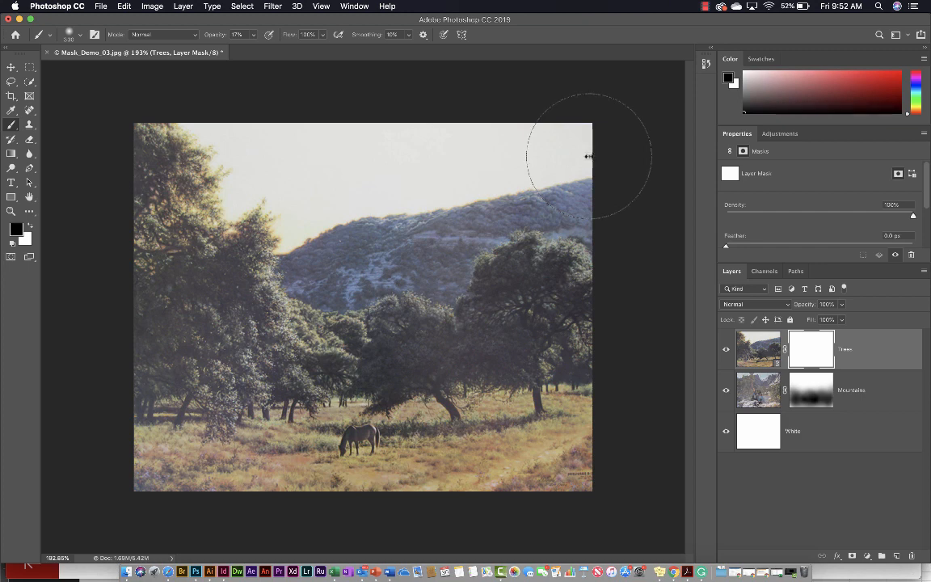
{"action": "mouse_move", "coordinate": [589, 156]}
{"action": "left_mouse_down"}
{"action": "mouse_move", "coordinate": [392, 183]}
{"action": "mouse_move", "coordinate": [347, 182]}
{"action": "mouse_move", "coordinate": [266, 152]}
{"action": "mouse_move", "coordinate": [308, 209]}
{"action": "mouse_move", "coordinate": [360, 217]}
{"action": "mouse_move", "coordinate": [466, 206]}
{"action": "mouse_move", "coordinate": [606, 136]}
{"action": "mouse_move", "coordinate": [521, 182]}
{"action": "mouse_move", "coordinate": [426, 201]}
{"action": "mouse_move", "coordinate": [464, 196]}
{"action": "mouse_move", "coordinate": [585, 127]}
{"action": "mouse_move", "coordinate": [337, 249]}
{"action": "mouse_move", "coordinate": [323, 249]}
{"action": "mouse_move", "coordinate": [440, 228]}
{"action": "mouse_move", "coordinate": [581, 169]}
{"action": "mouse_move", "coordinate": [426, 199]}
{"action": "mouse_move", "coordinate": [280, 178]}
{"action": "mouse_move", "coordinate": [249, 158]}
{"action": "mouse_move", "coordinate": [240, 138]}
{"action": "mouse_move", "coordinate": [325, 219]}
{"action": "mouse_move", "coordinate": [327, 236]}
{"action": "mouse_move", "coordinate": [372, 194]}
{"action": "mouse_move", "coordinate": [435, 200]}
{"action": "mouse_move", "coordinate": [489, 179]}
{"action": "mouse_move", "coordinate": [418, 213]}
{"action": "mouse_move", "coordinate": [326, 227]}
{"action": "mouse_move", "coordinate": [349, 283]}
{"action": "left_mouse_up"}
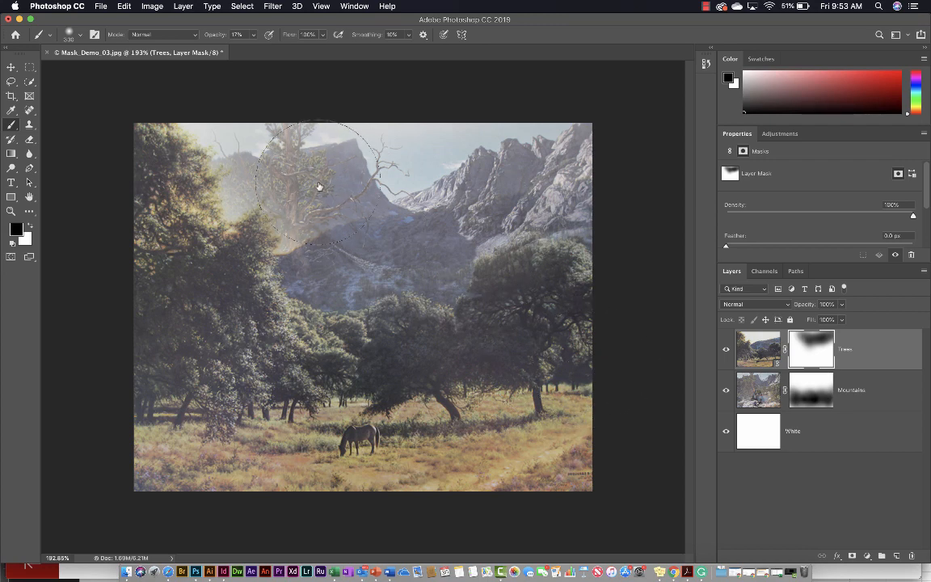
Paint white on the Trees mask over the bare tree and adjoining peak, and swap back to black to rework that area.
{"action": "key", "text": "x"}
{"action": "left_click_drag", "start_coordinate": [318, 183], "coordinate": [317, 183]}
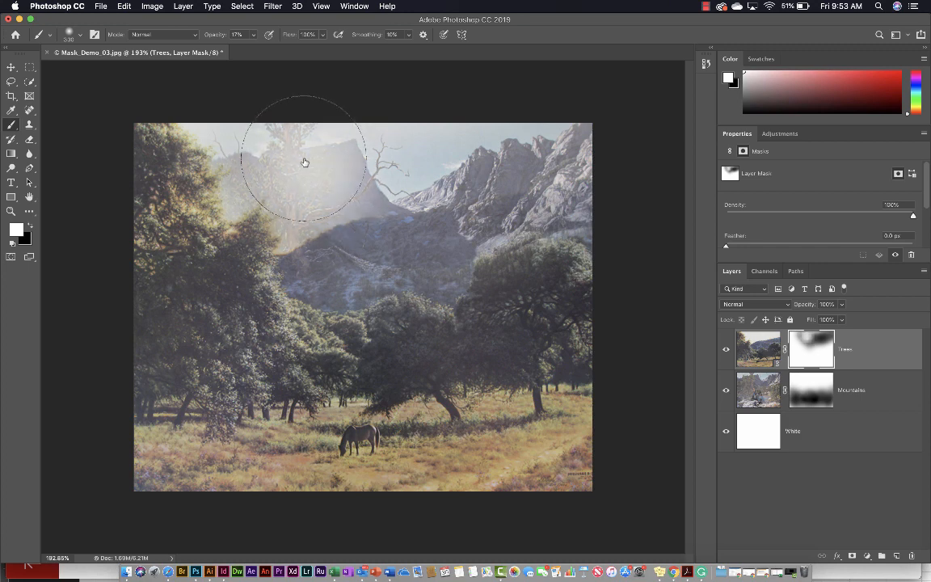
{"action": "left_click", "coordinate": [302, 160]}
{"action": "left_click", "coordinate": [298, 158]}
{"action": "left_click", "coordinate": [289, 153]}
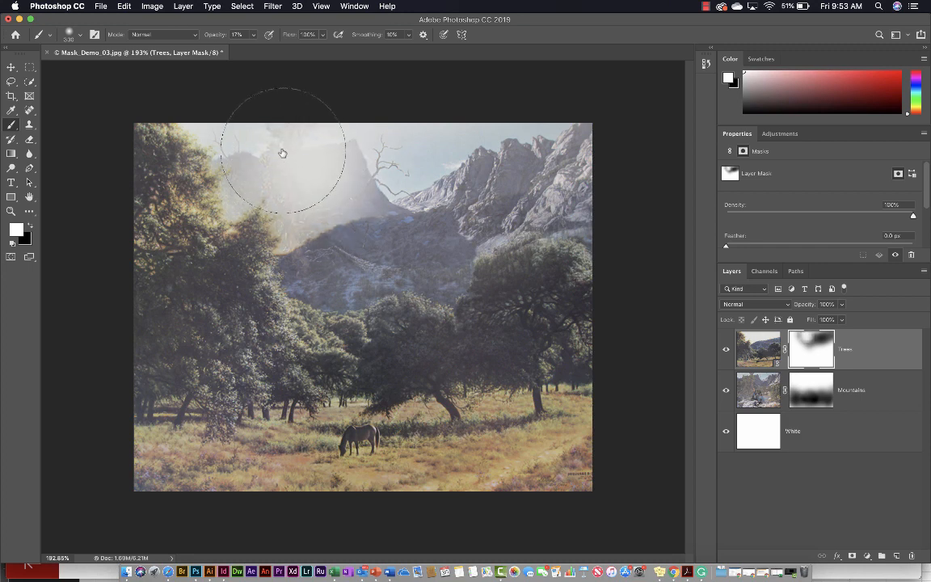
{"action": "left_click", "coordinate": [280, 151]}
{"action": "mouse_move", "coordinate": [278, 150]}
{"action": "left_mouse_down"}
{"action": "mouse_move", "coordinate": [397, 151]}
{"action": "mouse_move", "coordinate": [262, 134]}
{"action": "mouse_move", "coordinate": [353, 158]}
{"action": "mouse_move", "coordinate": [405, 153]}
{"action": "mouse_move", "coordinate": [297, 172]}
{"action": "mouse_move", "coordinate": [229, 136]}
{"action": "mouse_move", "coordinate": [313, 185]}
{"action": "mouse_move", "coordinate": [372, 176]}
{"action": "mouse_move", "coordinate": [361, 228]}
{"action": "left_mouse_up"}
{"action": "key", "text": "x"}
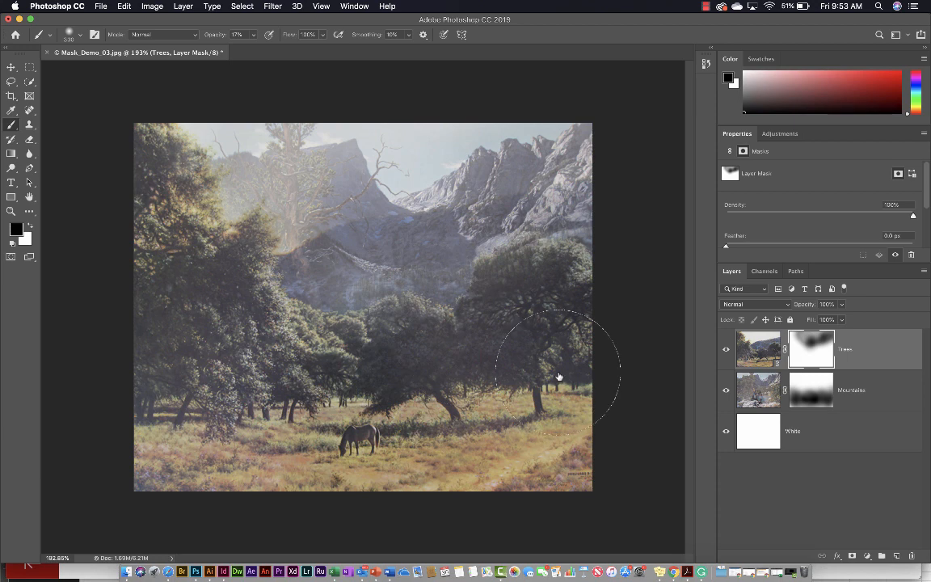
Paint soft black haze on the Trees mask over the lower trees on both sides, restoring part of the large left tree with white.
{"action": "left_click_drag", "start_coordinate": [526, 372], "coordinate": [491, 393]}
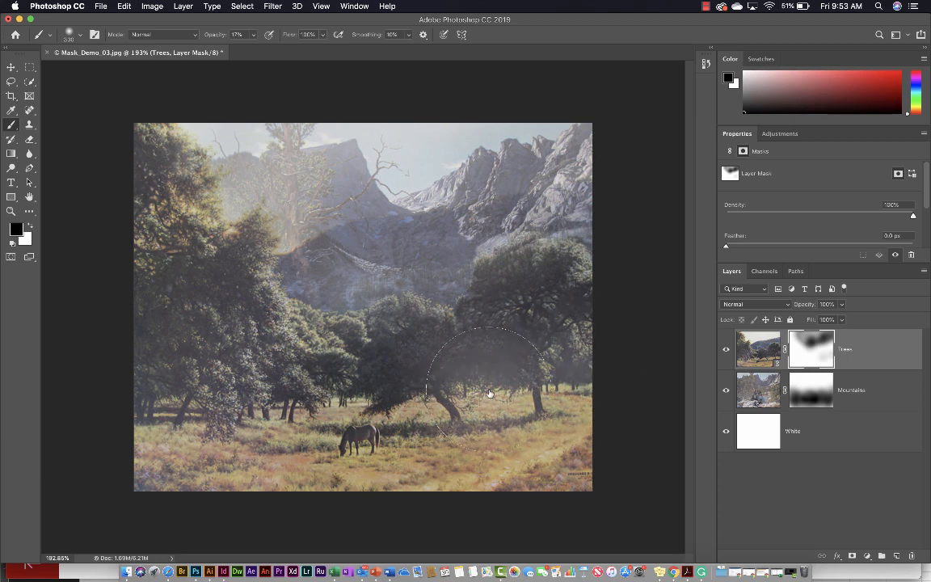
{"action": "mouse_move", "coordinate": [275, 382]}
{"action": "left_mouse_down"}
{"action": "mouse_move", "coordinate": [162, 363]}
{"action": "mouse_move", "coordinate": [158, 332]}
{"action": "mouse_move", "coordinate": [131, 289]}
{"action": "mouse_move", "coordinate": [171, 294]}
{"action": "mouse_move", "coordinate": [214, 371]}
{"action": "mouse_move", "coordinate": [152, 391]}
{"action": "mouse_move", "coordinate": [151, 399]}
{"action": "mouse_move", "coordinate": [419, 360]}
{"action": "mouse_move", "coordinate": [361, 313]}
{"action": "mouse_move", "coordinate": [592, 360]}
{"action": "mouse_move", "coordinate": [605, 277]}
{"action": "mouse_move", "coordinate": [586, 323]}
{"action": "mouse_move", "coordinate": [488, 381]}
{"action": "mouse_move", "coordinate": [437, 342]}
{"action": "mouse_move", "coordinate": [356, 359]}
{"action": "mouse_move", "coordinate": [310, 401]}
{"action": "mouse_move", "coordinate": [168, 383]}
{"action": "mouse_move", "coordinate": [144, 441]}
{"action": "mouse_move", "coordinate": [150, 448]}
{"action": "left_mouse_up"}
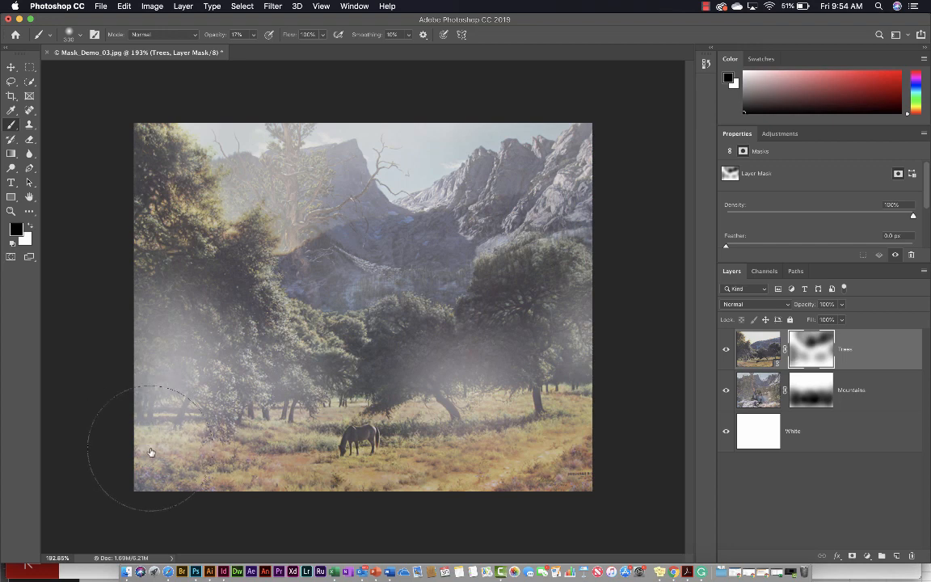
{"action": "mouse_move", "coordinate": [124, 248]}
{"action": "left_mouse_down"}
{"action": "mouse_move", "coordinate": [139, 249]}
{"action": "mouse_move", "coordinate": [152, 266]}
{"action": "mouse_move", "coordinate": [146, 250]}
{"action": "left_mouse_up"}
{"action": "key", "text": "x"}
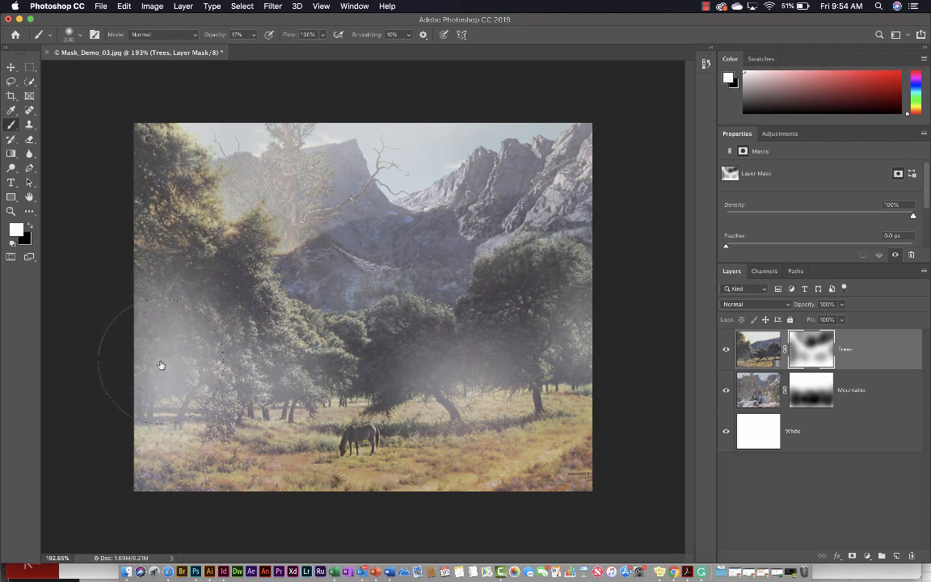
{"action": "mouse_move", "coordinate": [161, 364]}
{"action": "left_mouse_down"}
{"action": "mouse_move", "coordinate": [153, 306]}
{"action": "mouse_move", "coordinate": [202, 331]}
{"action": "mouse_move", "coordinate": [159, 259]}
{"action": "left_mouse_up"}
{"action": "key", "text": "x"}
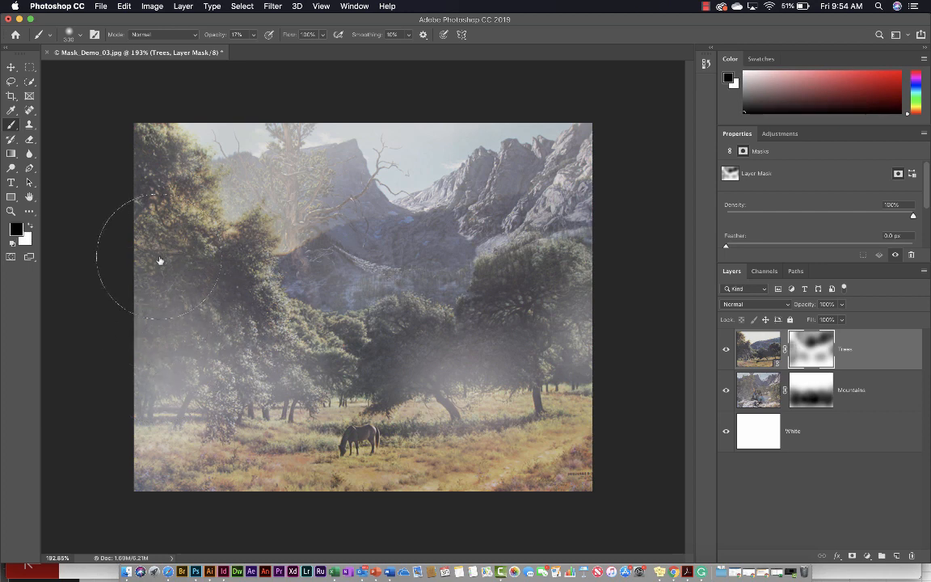
{"action": "mouse_move", "coordinate": [566, 309]}
{"action": "left_mouse_down"}
{"action": "mouse_move", "coordinate": [596, 356]}
{"action": "mouse_move", "coordinate": [467, 380]}
{"action": "mouse_move", "coordinate": [498, 367]}
{"action": "left_mouse_up"}
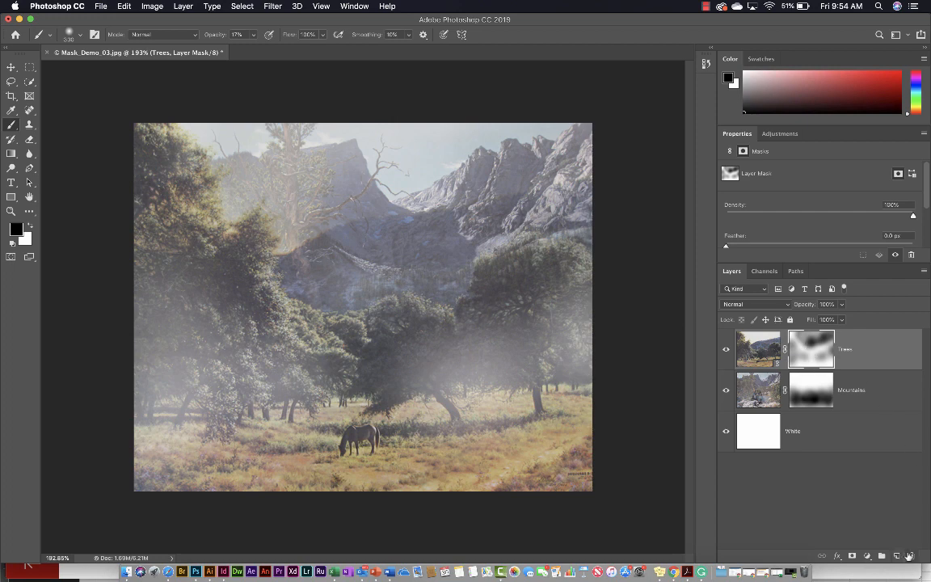
Paint more black on the Trees mask over the bare tree and the slope beneath the peak.
{"action": "left_click", "coordinate": [333, 234]}
{"action": "left_click", "coordinate": [333, 234]}
{"action": "mouse_move", "coordinate": [333, 234]}
{"action": "left_mouse_down"}
{"action": "mouse_move", "coordinate": [318, 211]}
{"action": "mouse_move", "coordinate": [306, 230]}
{"action": "mouse_move", "coordinate": [264, 196]}
{"action": "mouse_move", "coordinate": [331, 207]}
{"action": "mouse_move", "coordinate": [388, 239]}
{"action": "left_mouse_up"}
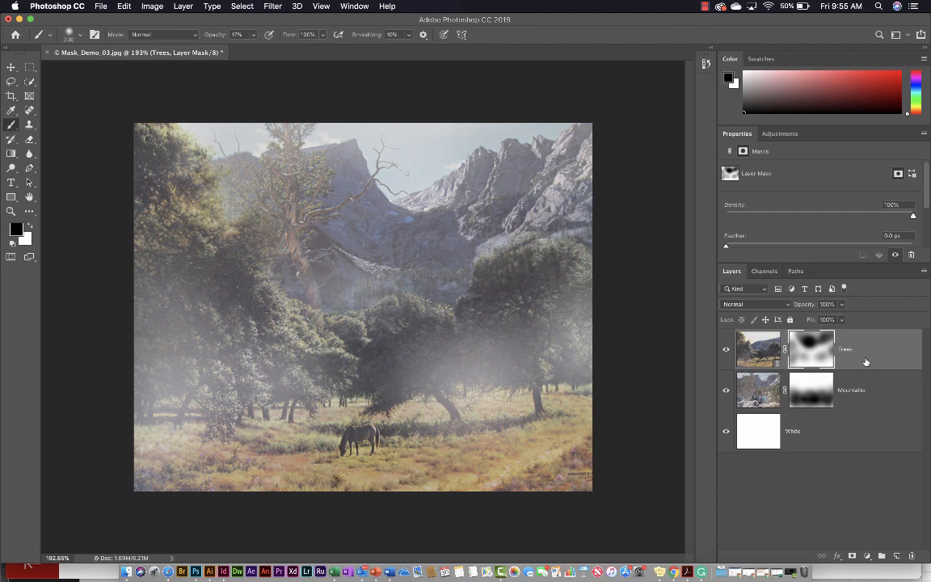
Place Kamakura_Daibutsu_by_Adolf_de_Meyer_1890's.jpg from the Week1_ExerciseFiles folder as a linked image above the Trees layer.
{"action": "left_click", "coordinate": [99, 8]}
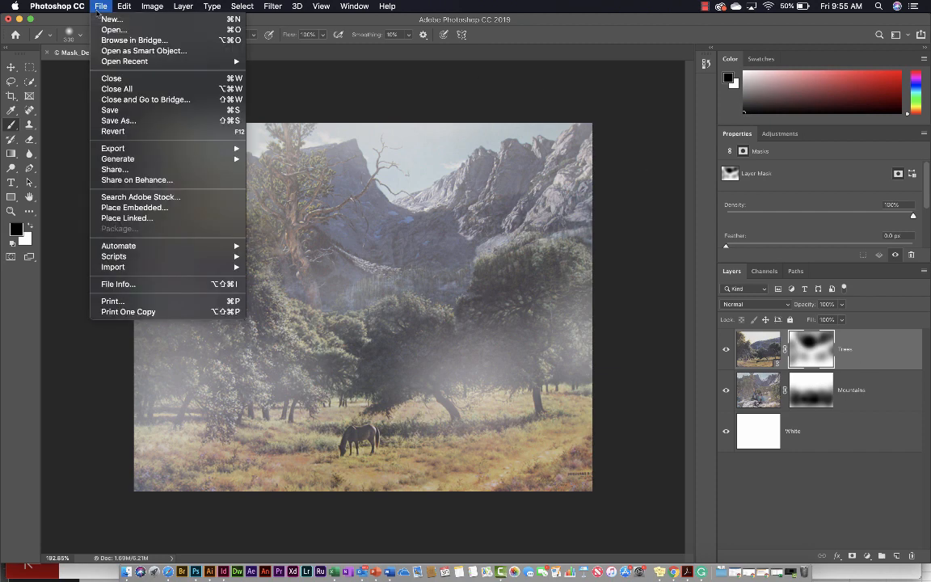
{"action": "left_click", "coordinate": [125, 218]}
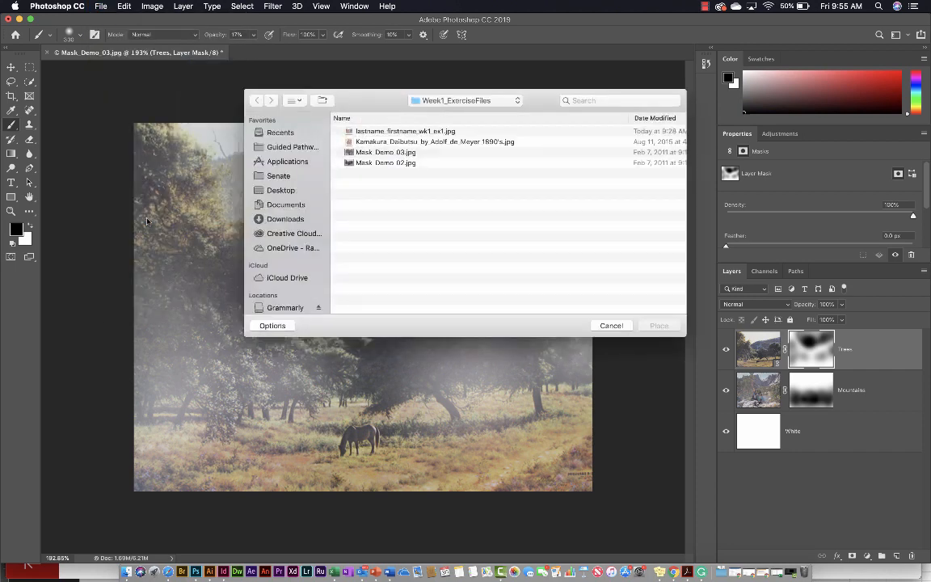
{"action": "left_click", "coordinate": [431, 142]}
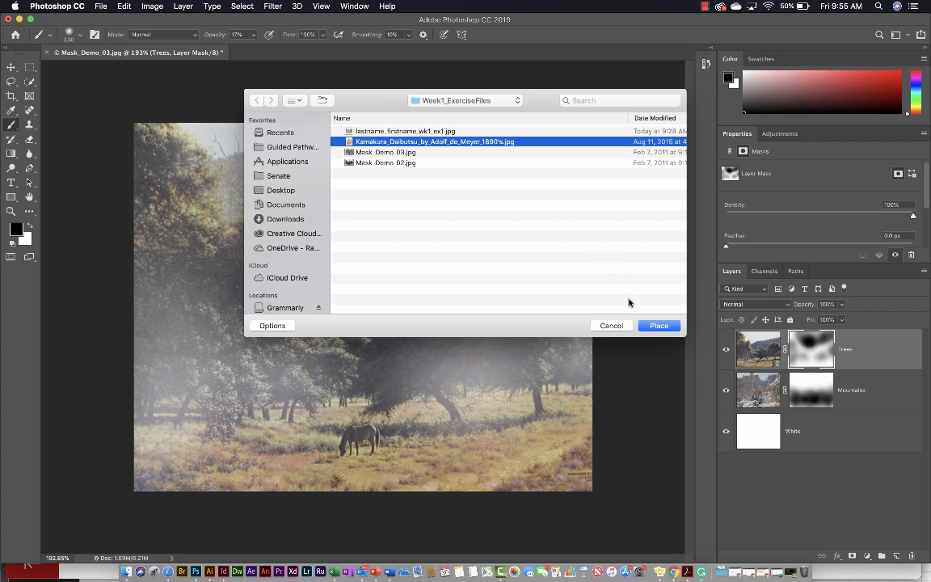
{"action": "left_click", "coordinate": [660, 326]}
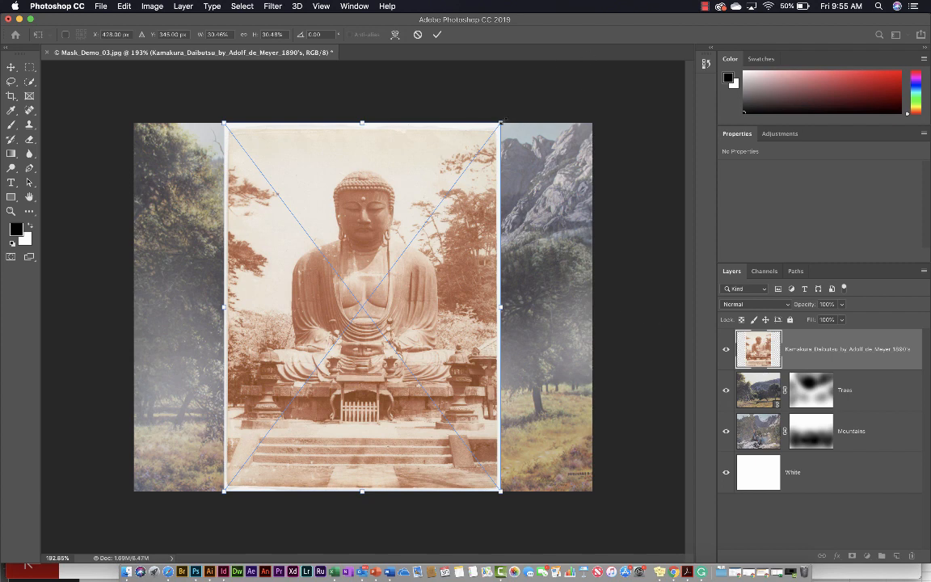
Enlarge the placed statue image to about 33.4%, centre it on the canvas and commit the transform.
{"action": "left_click_drag", "start_coordinate": [502, 123], "coordinate": [535, 93]}
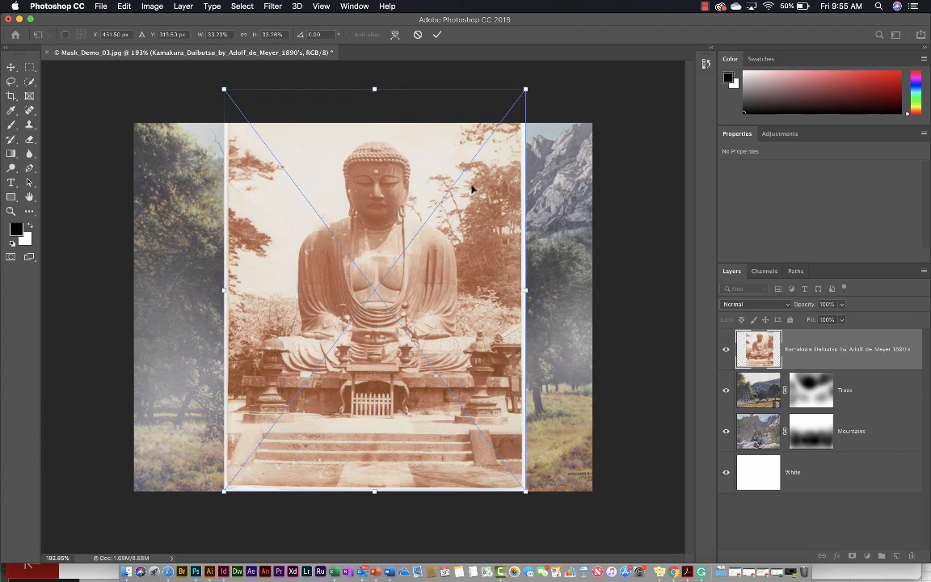
{"action": "mouse_move", "coordinate": [460, 208]}
{"action": "left_mouse_down"}
{"action": "mouse_move", "coordinate": [453, 228]}
{"action": "mouse_move", "coordinate": [447, 212]}
{"action": "left_mouse_up"}
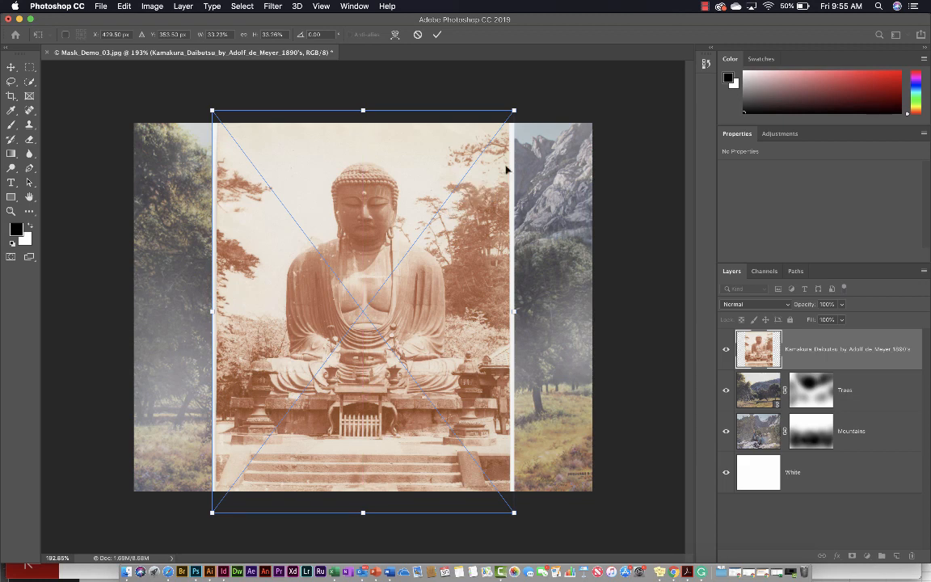
{"action": "left_click_drag", "start_coordinate": [514, 110], "coordinate": [516, 107]}
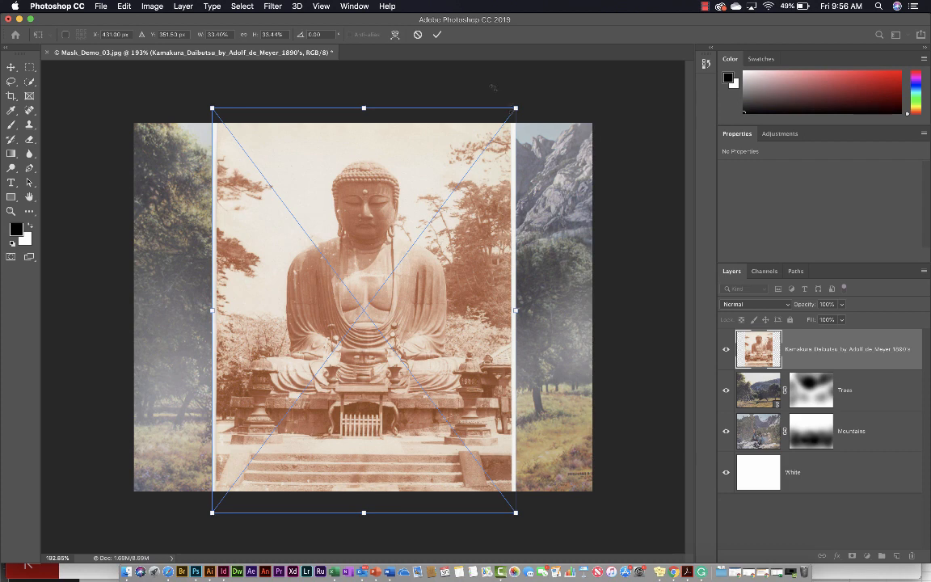
{"action": "key", "text": "Return"}
{"action": "key", "text": "b"}
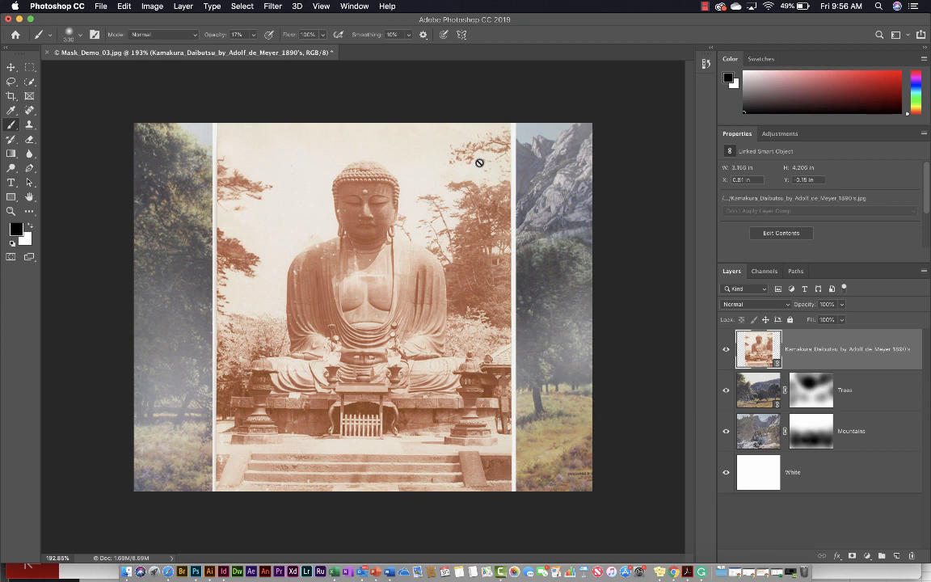
Rename the Kamakura Daibutsu layer as Figure.
{"action": "double_click", "coordinate": [806, 348]}
{"action": "type", "text": "B"}
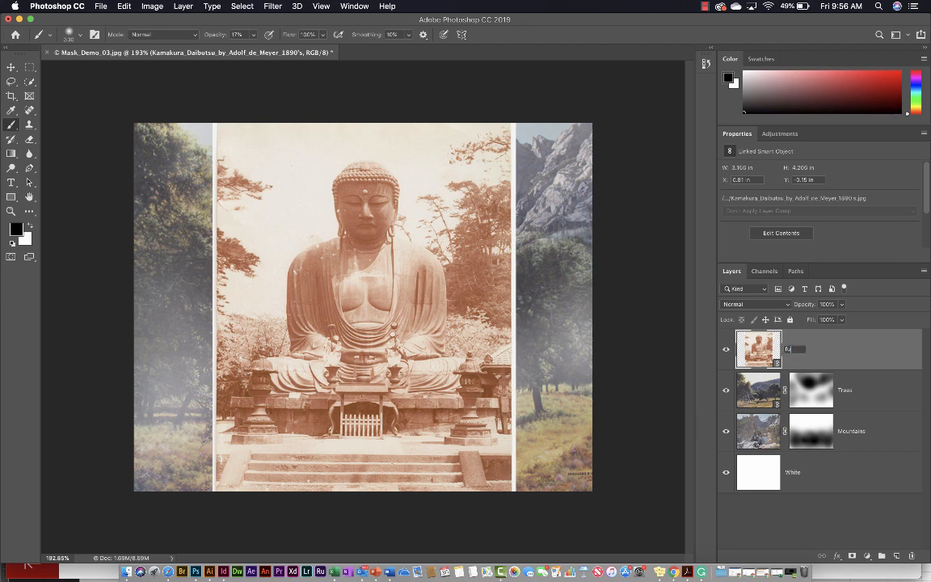
{"action": "type", "text": "igure"}
{"action": "key", "text": "Return"}
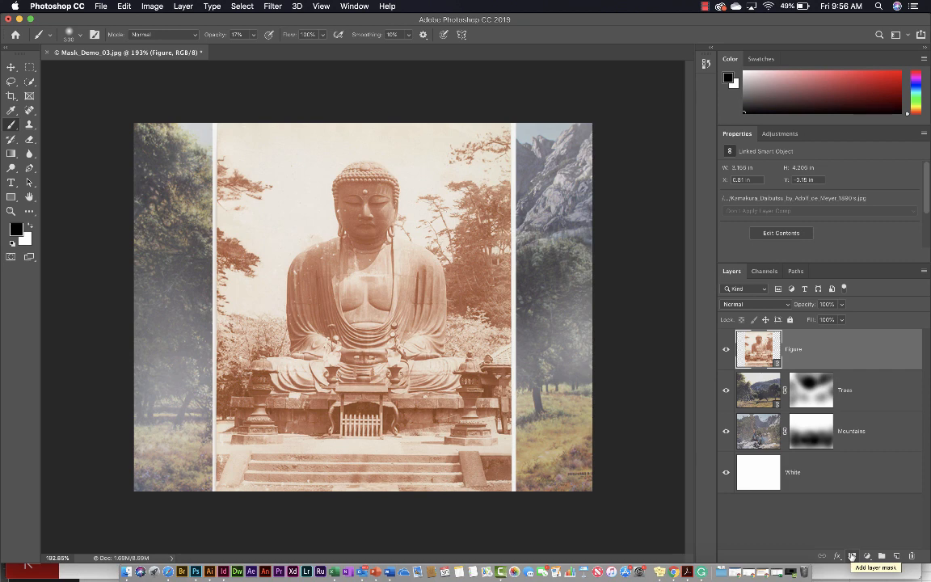
Add a layer mask to the Figure layer and reduce the brush size to 175 px.
{"action": "left_click", "coordinate": [852, 556]}
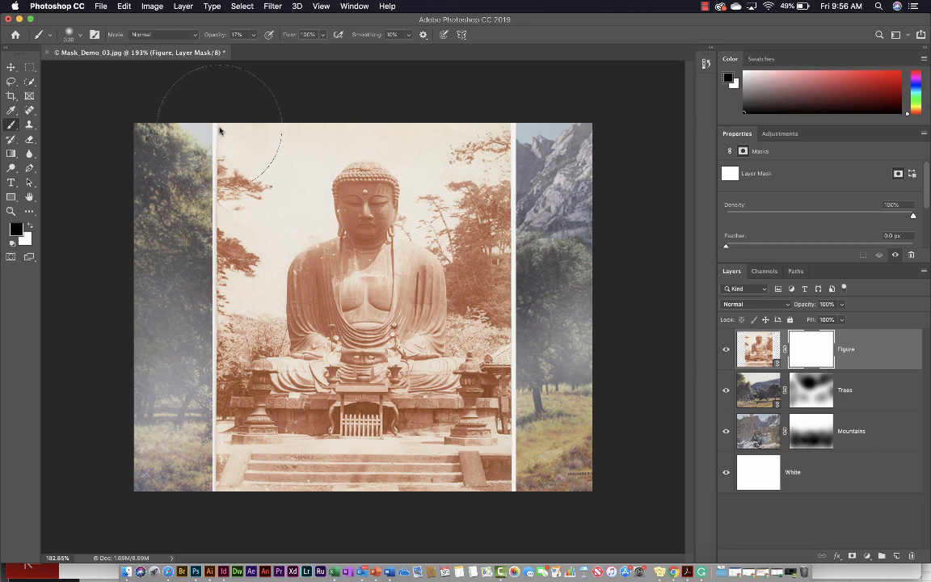
{"action": "key", "text": "bracketleft"}
{"action": "key", "text": "bracketleft"}
{"action": "key", "text": "bracketleft"}
{"action": "key", "text": "bracketleft"}
{"action": "key", "text": "bracketright"}
{"action": "key", "text": "bracketright"}
{"action": "key", "text": "bracketright"}
{"action": "key", "text": "bracketleft"}
{"action": "key", "text": "bracketleft"}
{"action": "key", "text": "bracketright"}
{"action": "key", "text": "bracketleft"}
Set the brush opacity to 100% and paint black on the Figure mask down both side edges of the statue photo.
{"action": "left_click", "coordinate": [253, 36]}
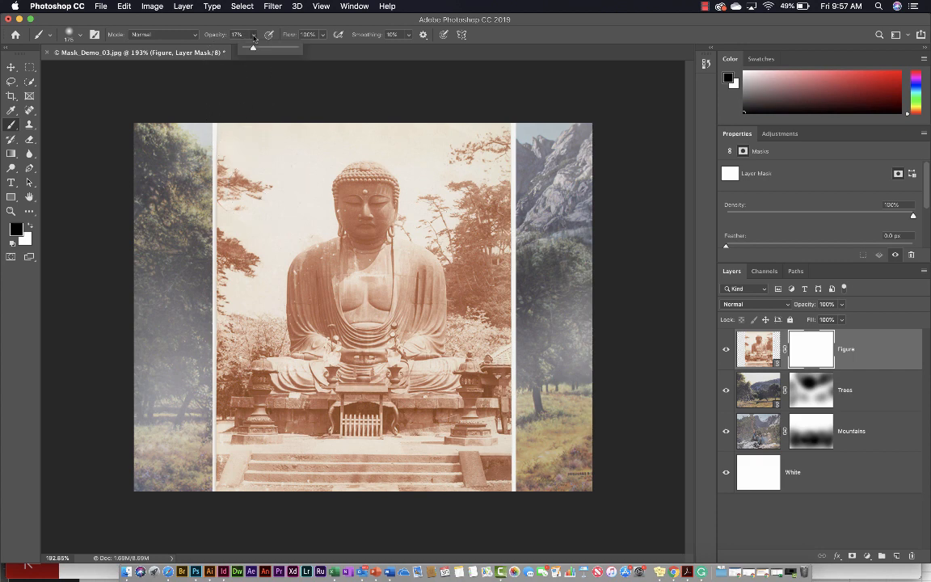
{"action": "left_click_drag", "start_coordinate": [253, 50], "coordinate": [299, 51]}
{"action": "mouse_move", "coordinate": [489, 150]}
{"action": "left_mouse_down"}
{"action": "mouse_move", "coordinate": [522, 241]}
{"action": "mouse_move", "coordinate": [528, 462]}
{"action": "mouse_move", "coordinate": [538, 481]}
{"action": "mouse_move", "coordinate": [534, 498]}
{"action": "mouse_move", "coordinate": [527, 493]}
{"action": "left_mouse_up"}
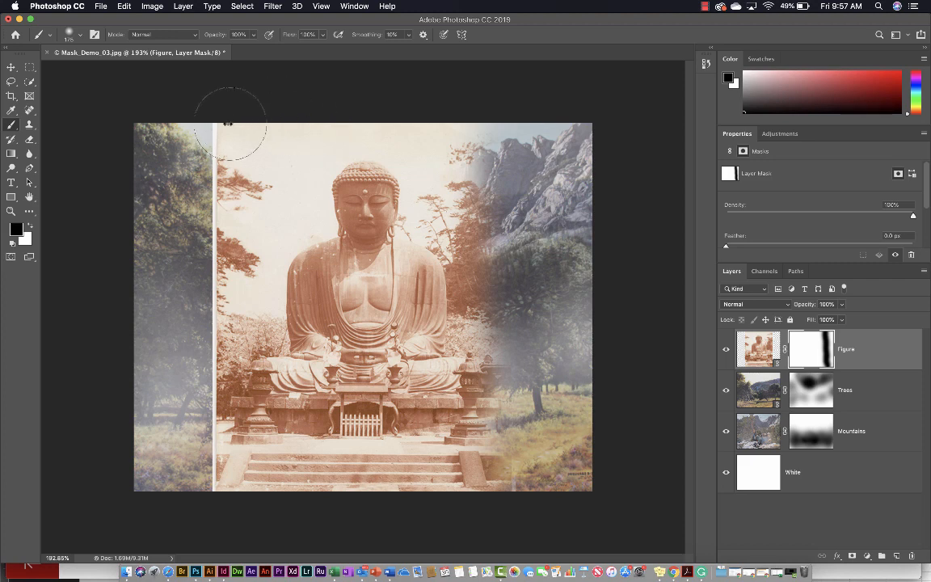
{"action": "mouse_move", "coordinate": [229, 124]}
{"action": "left_mouse_down"}
{"action": "mouse_move", "coordinate": [239, 260]}
{"action": "mouse_move", "coordinate": [198, 300]}
{"action": "mouse_move", "coordinate": [192, 323]}
{"action": "mouse_move", "coordinate": [198, 273]}
{"action": "mouse_move", "coordinate": [194, 393]}
{"action": "mouse_move", "coordinate": [198, 493]}
{"action": "left_mouse_up"}
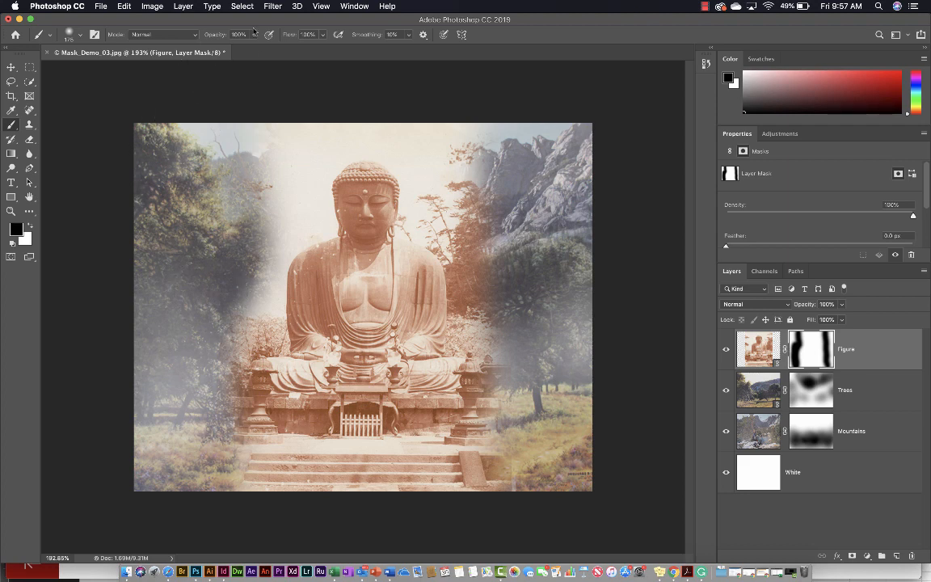
Set the brush opacity to 28% and paint black on the Figure mask over the sky around the head and the foreground steps.
{"action": "mouse_move", "coordinate": [254, 34]}
{"action": "left_mouse_down"}
{"action": "mouse_move", "coordinate": [229, 33]}
{"action": "mouse_move", "coordinate": [217, 48]}
{"action": "left_mouse_up"}
{"action": "mouse_move", "coordinate": [293, 205]}
{"action": "left_mouse_down"}
{"action": "mouse_move", "coordinate": [306, 139]}
{"action": "mouse_move", "coordinate": [339, 121]}
{"action": "mouse_move", "coordinate": [452, 150]}
{"action": "mouse_move", "coordinate": [468, 215]}
{"action": "mouse_move", "coordinate": [405, 231]}
{"action": "mouse_move", "coordinate": [434, 232]}
{"action": "mouse_move", "coordinate": [446, 255]}
{"action": "mouse_move", "coordinate": [462, 226]}
{"action": "left_mouse_up"}
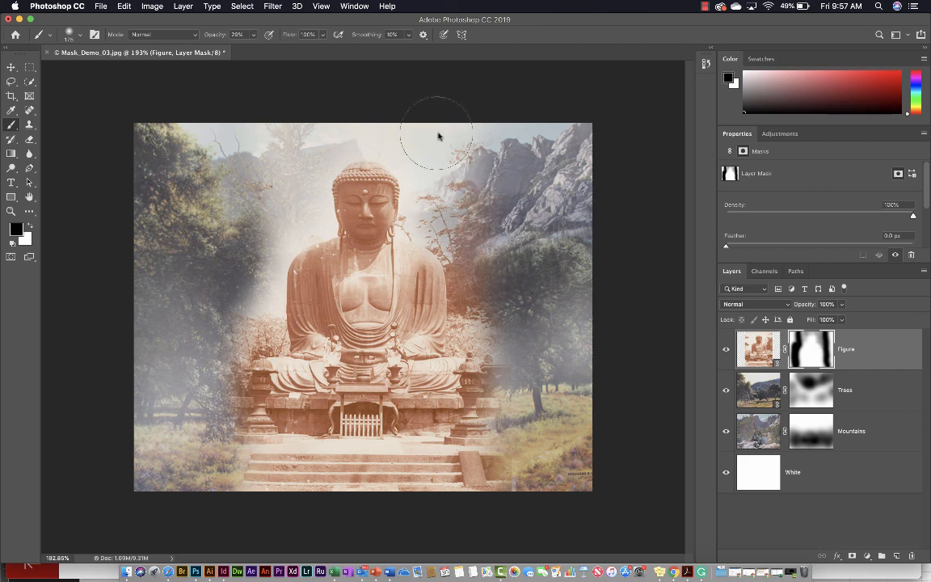
{"action": "mouse_move", "coordinate": [438, 136]}
{"action": "left_mouse_down"}
{"action": "mouse_move", "coordinate": [474, 200]}
{"action": "mouse_move", "coordinate": [451, 131]}
{"action": "mouse_move", "coordinate": [366, 134]}
{"action": "mouse_move", "coordinate": [291, 152]}
{"action": "mouse_move", "coordinate": [274, 207]}
{"action": "mouse_move", "coordinate": [284, 210]}
{"action": "mouse_move", "coordinate": [241, 240]}
{"action": "mouse_move", "coordinate": [240, 316]}
{"action": "mouse_move", "coordinate": [250, 327]}
{"action": "mouse_move", "coordinate": [209, 377]}
{"action": "mouse_move", "coordinate": [303, 443]}
{"action": "mouse_move", "coordinate": [430, 482]}
{"action": "mouse_move", "coordinate": [515, 476]}
{"action": "mouse_move", "coordinate": [324, 425]}
{"action": "mouse_move", "coordinate": [234, 437]}
{"action": "mouse_move", "coordinate": [481, 476]}
{"action": "mouse_move", "coordinate": [520, 472]}
{"action": "mouse_move", "coordinate": [284, 498]}
{"action": "mouse_move", "coordinate": [239, 495]}
{"action": "mouse_move", "coordinate": [451, 501]}
{"action": "left_mouse_up"}
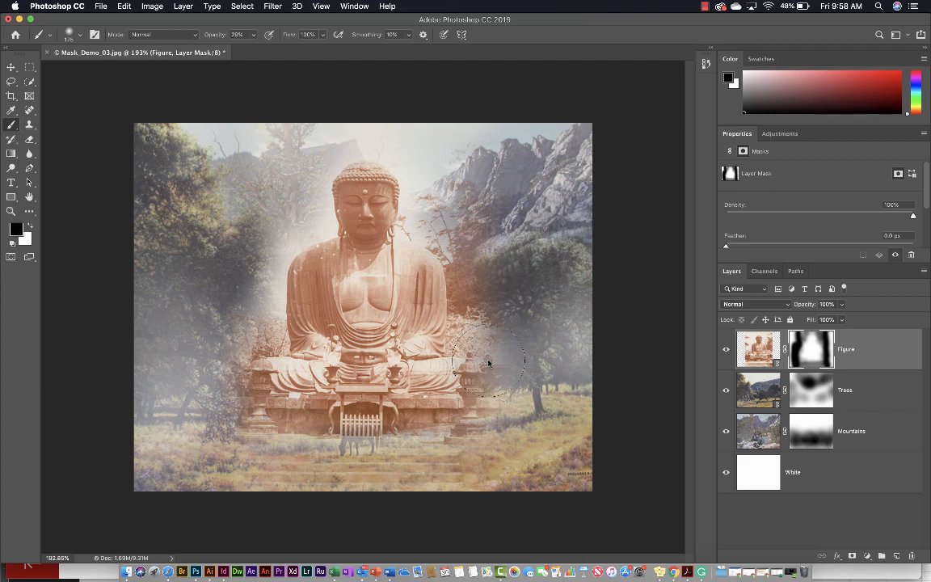
Paint more black on the Figure mask over the sepia trees beside the statue, the area above the head and the pedestal edges.
{"action": "mouse_move", "coordinate": [488, 361]}
{"action": "left_mouse_down"}
{"action": "mouse_move", "coordinate": [480, 374]}
{"action": "mouse_move", "coordinate": [469, 236]}
{"action": "left_mouse_up"}
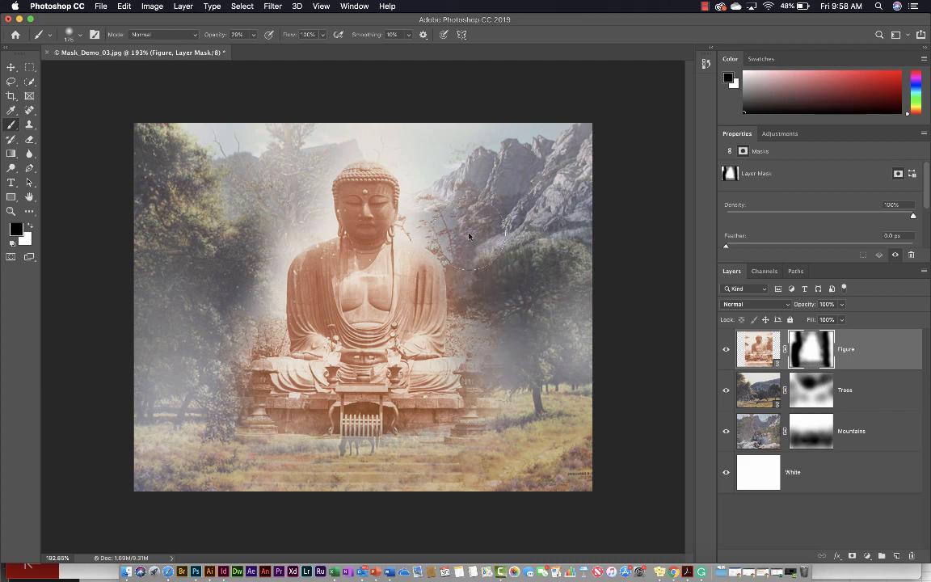
{"action": "mouse_move", "coordinate": [463, 193]}
{"action": "left_mouse_down"}
{"action": "mouse_move", "coordinate": [463, 180]}
{"action": "mouse_move", "coordinate": [448, 202]}
{"action": "mouse_move", "coordinate": [427, 208]}
{"action": "left_mouse_up"}
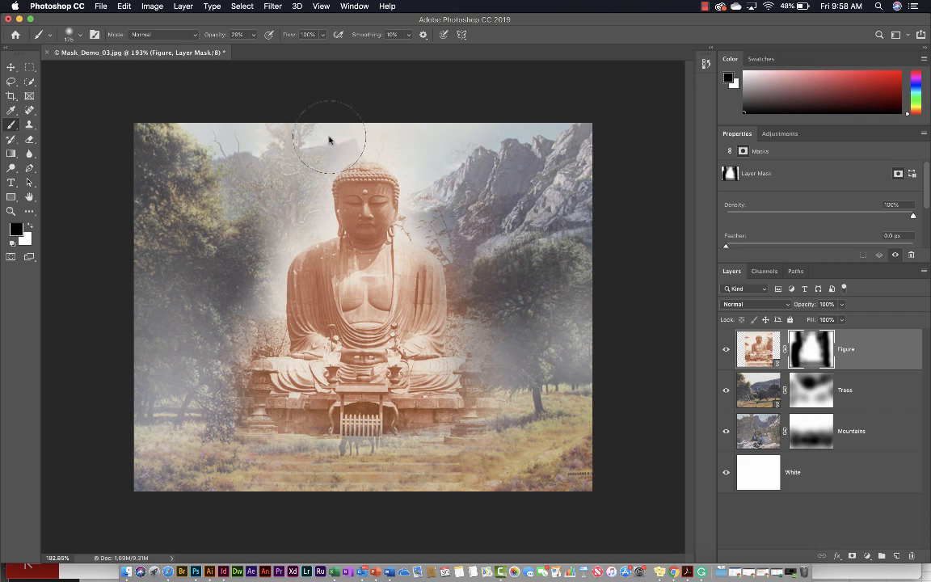
{"action": "mouse_move", "coordinate": [374, 129]}
{"action": "left_mouse_down"}
{"action": "mouse_move", "coordinate": [280, 167]}
{"action": "mouse_move", "coordinate": [290, 198]}
{"action": "mouse_move", "coordinate": [242, 280]}
{"action": "mouse_move", "coordinate": [249, 331]}
{"action": "mouse_move", "coordinate": [225, 373]}
{"action": "mouse_move", "coordinate": [230, 397]}
{"action": "mouse_move", "coordinate": [273, 436]}
{"action": "mouse_move", "coordinate": [301, 443]}
{"action": "mouse_move", "coordinate": [447, 442]}
{"action": "mouse_move", "coordinate": [477, 417]}
{"action": "mouse_move", "coordinate": [478, 373]}
{"action": "left_mouse_up"}
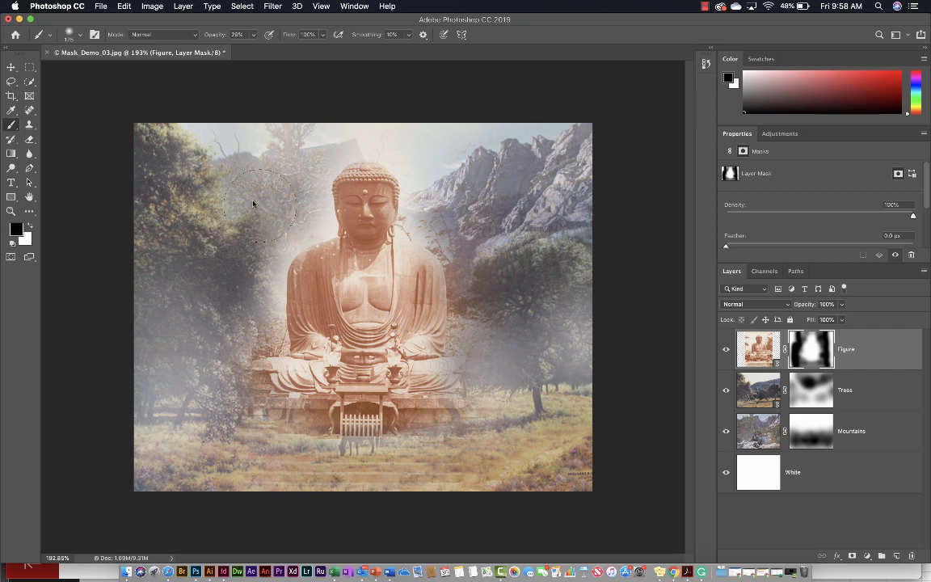
Move the Figure layer down onto the grass and paint black on its mask at 100% brush opacity along the photo's upper edge.
{"action": "key", "text": "v"}
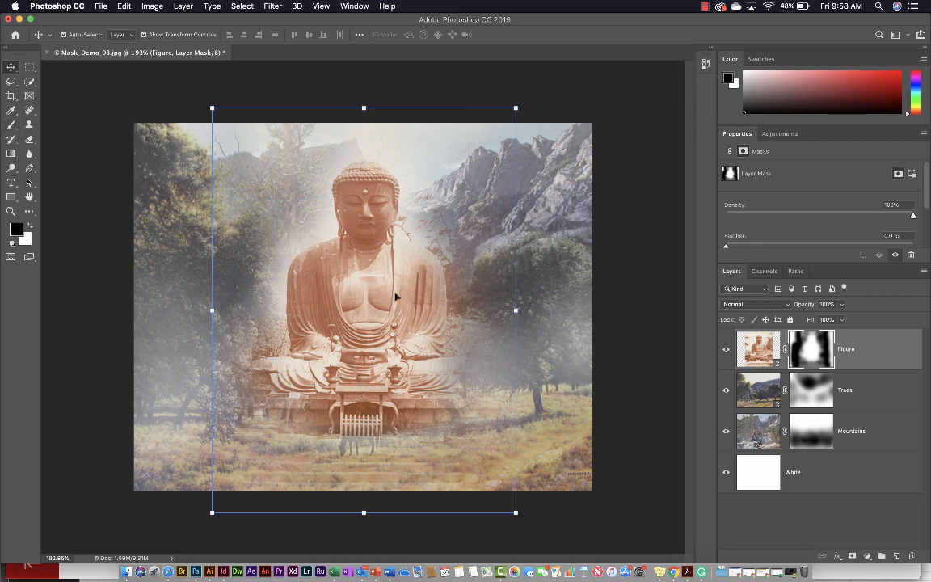
{"action": "left_click_drag", "start_coordinate": [395, 297], "coordinate": [396, 333]}
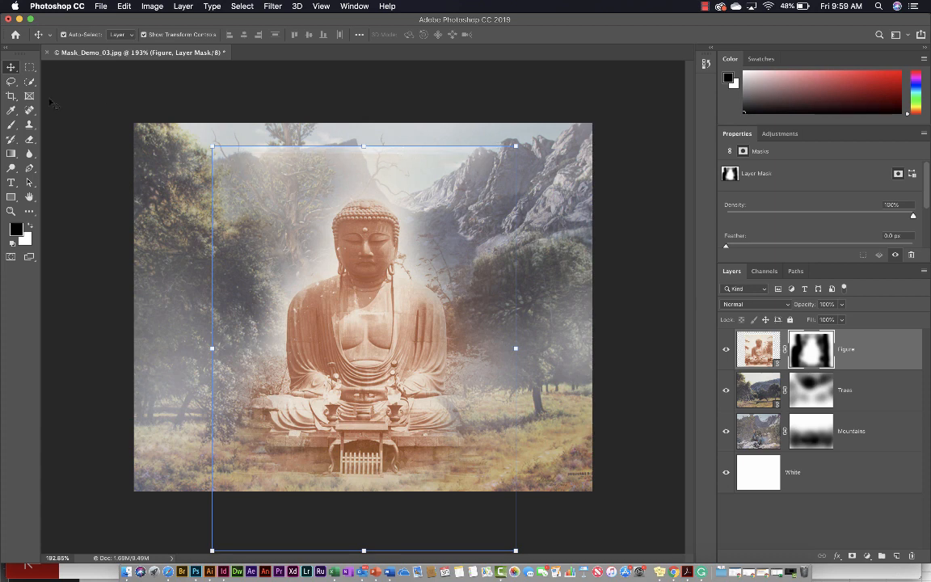
{"action": "key", "text": "b"}
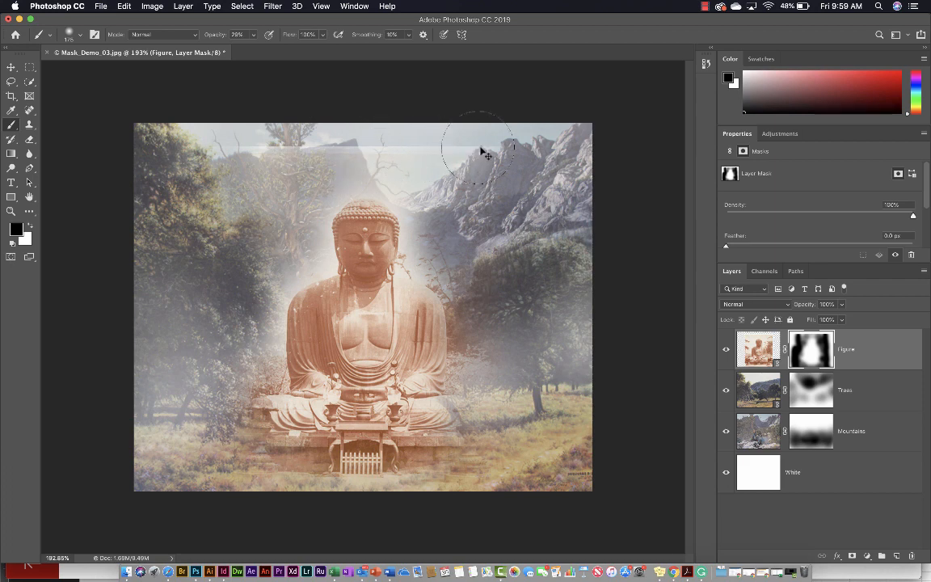
{"action": "left_click", "coordinate": [253, 34]}
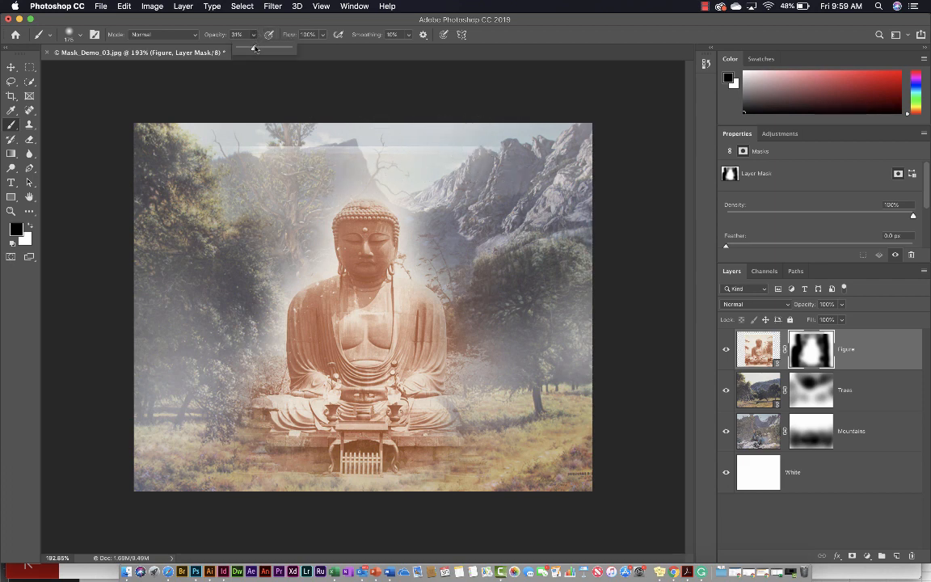
{"action": "left_click_drag", "start_coordinate": [231, 46], "coordinate": [319, 52]}
{"action": "mouse_move", "coordinate": [494, 151]}
{"action": "left_mouse_down"}
{"action": "mouse_move", "coordinate": [324, 147]}
{"action": "mouse_move", "coordinate": [216, 156]}
{"action": "left_mouse_up"}
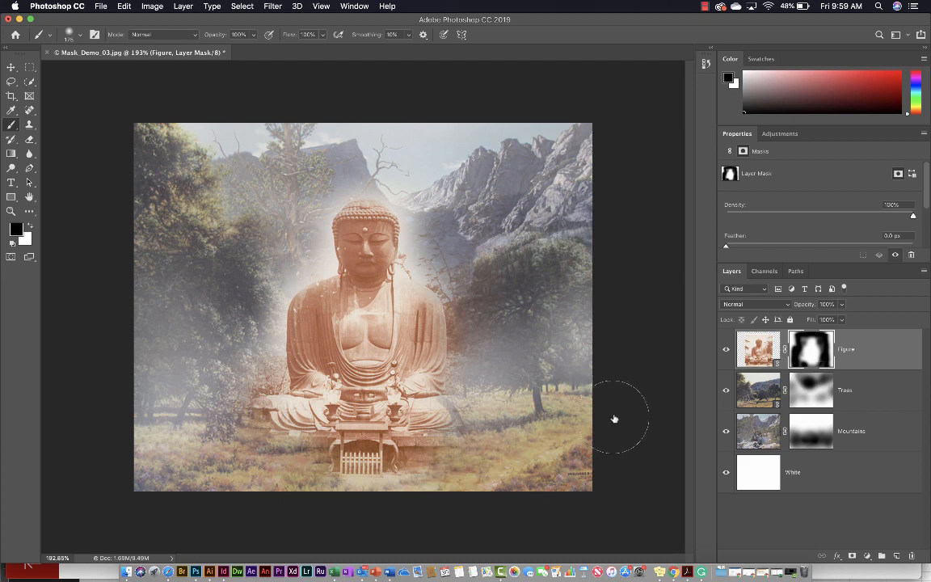
Add a Hue/Saturation adjustment layer directly above the Trees layer and turn on Colorize.
{"action": "left_click", "coordinate": [853, 390]}
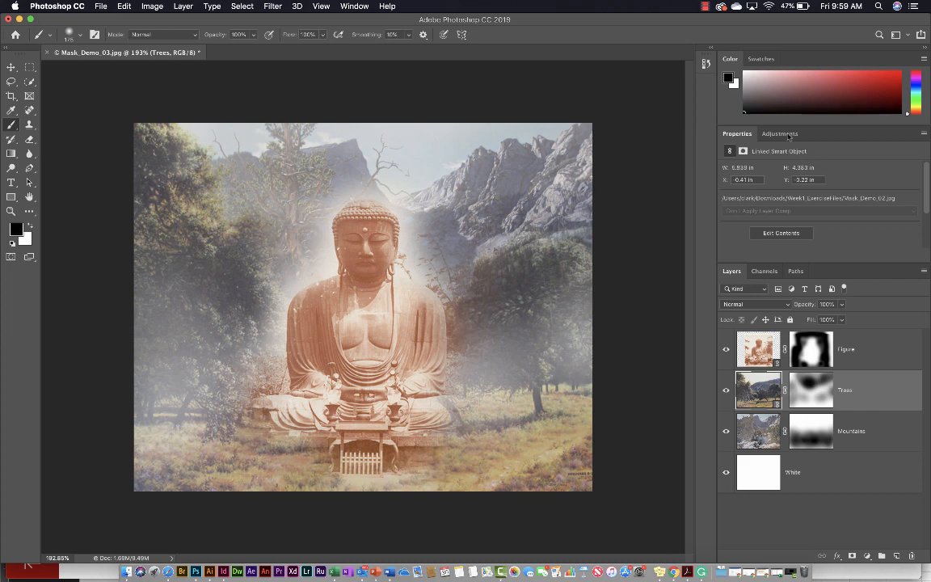
{"action": "left_click", "coordinate": [788, 135]}
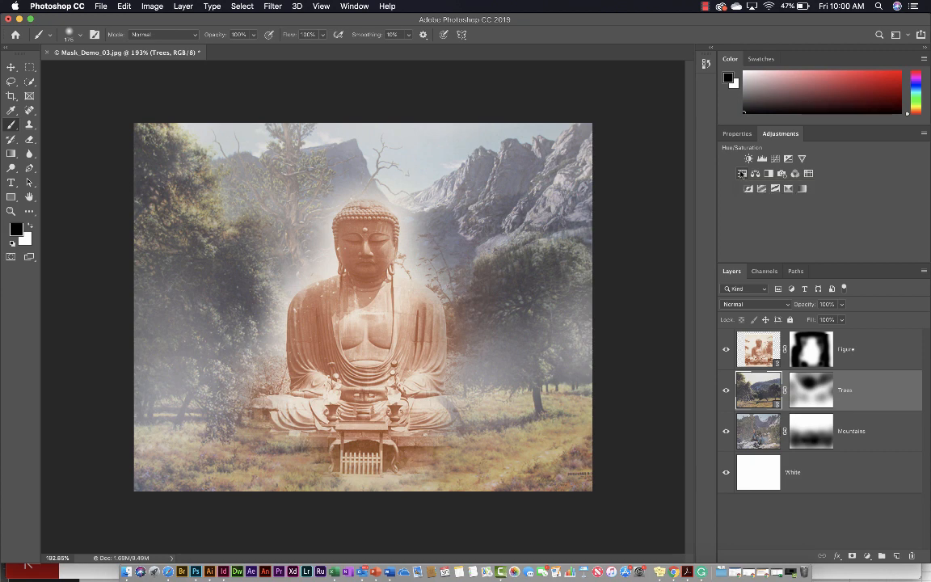
{"action": "left_click", "coordinate": [742, 174]}
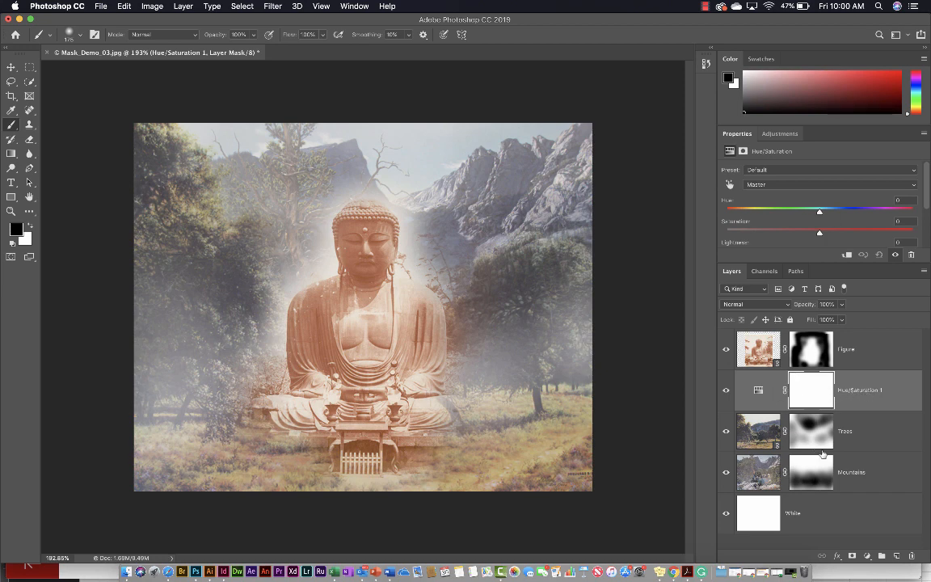
{"action": "left_click", "coordinate": [860, 440]}
{"action": "left_click", "coordinate": [859, 399]}
{"action": "left_click_drag", "start_coordinate": [817, 261], "coordinate": [817, 315]}
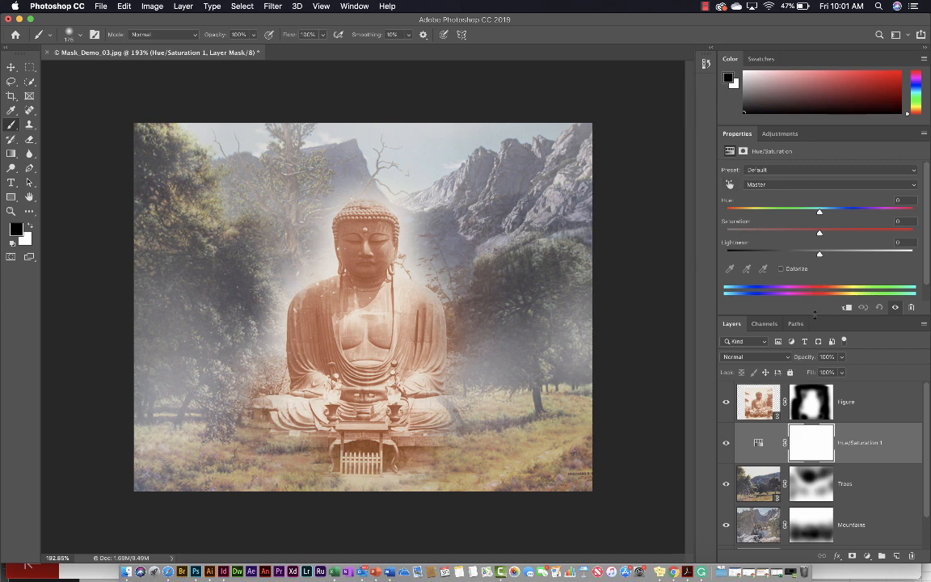
{"action": "mouse_move", "coordinate": [814, 315]}
{"action": "left_mouse_down"}
{"action": "mouse_move", "coordinate": [816, 339]}
{"action": "mouse_move", "coordinate": [816, 305]}
{"action": "mouse_move", "coordinate": [816, 361]}
{"action": "mouse_move", "coordinate": [813, 322]}
{"action": "left_mouse_up"}
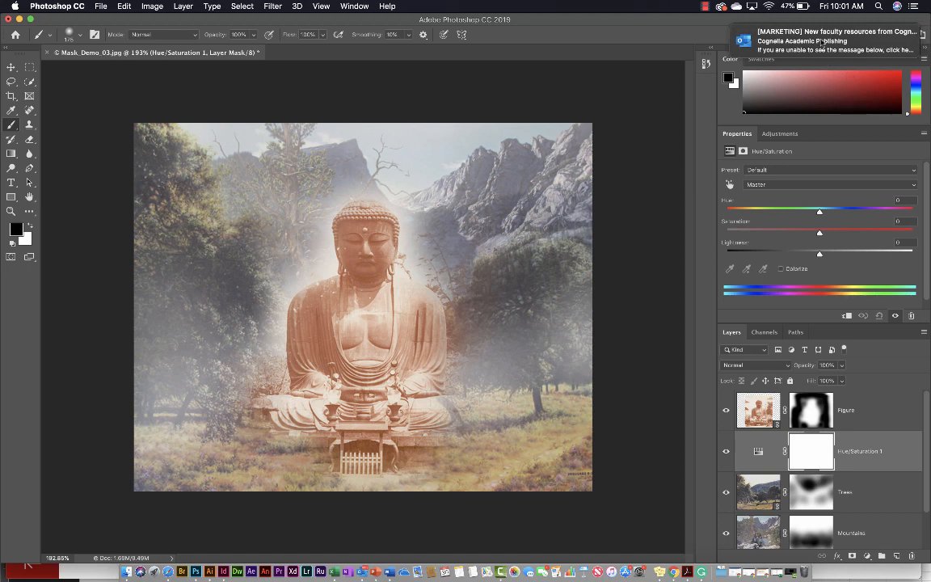
{"action": "left_click", "coordinate": [781, 270]}
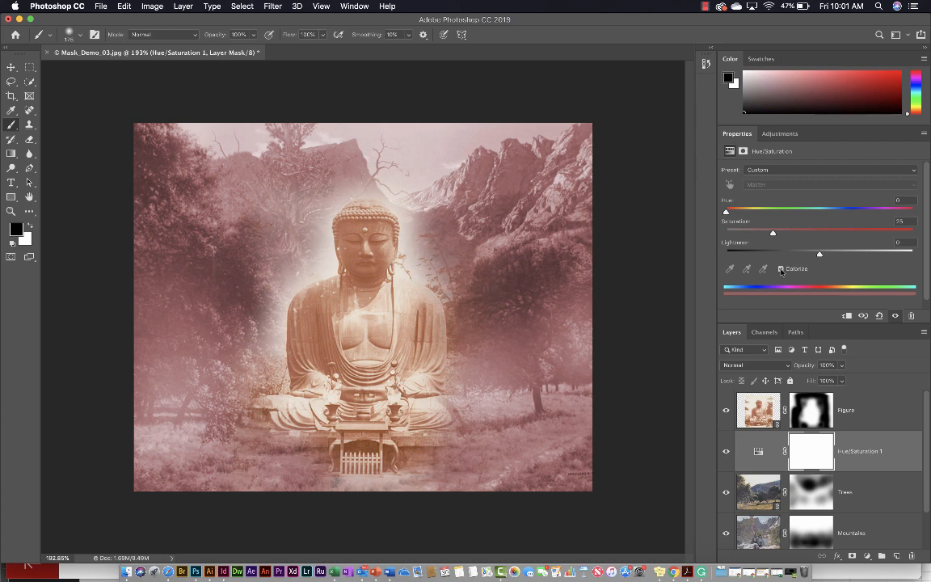
Review the Trees, Mountains and White layers beneath the Hue/Saturation adjustment, ending with the adjustment layer selected again.
{"action": "scroll", "coordinate": [872, 497], "scroll_direction": "down", "scroll_amount": 2}
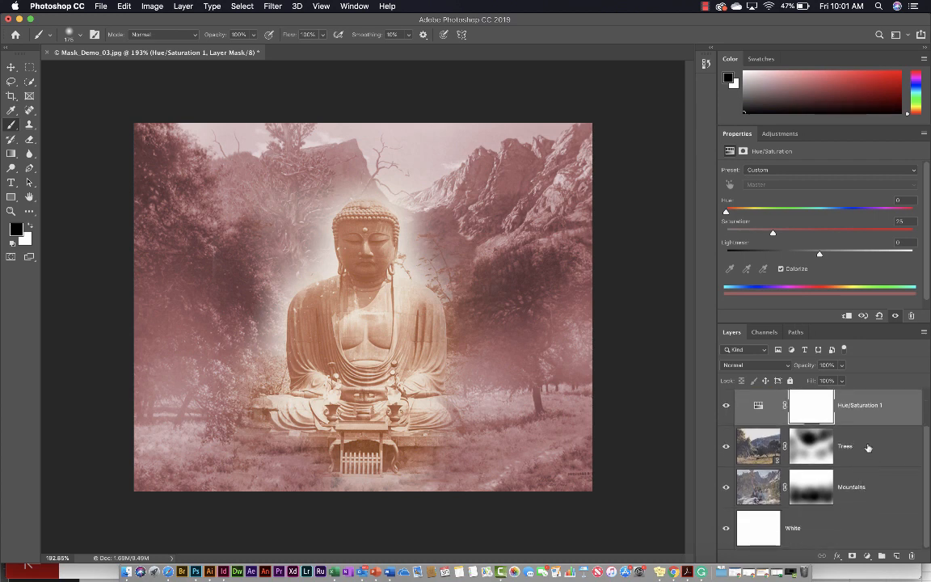
{"action": "scroll", "coordinate": [865, 473], "scroll_direction": "up", "scroll_amount": 2}
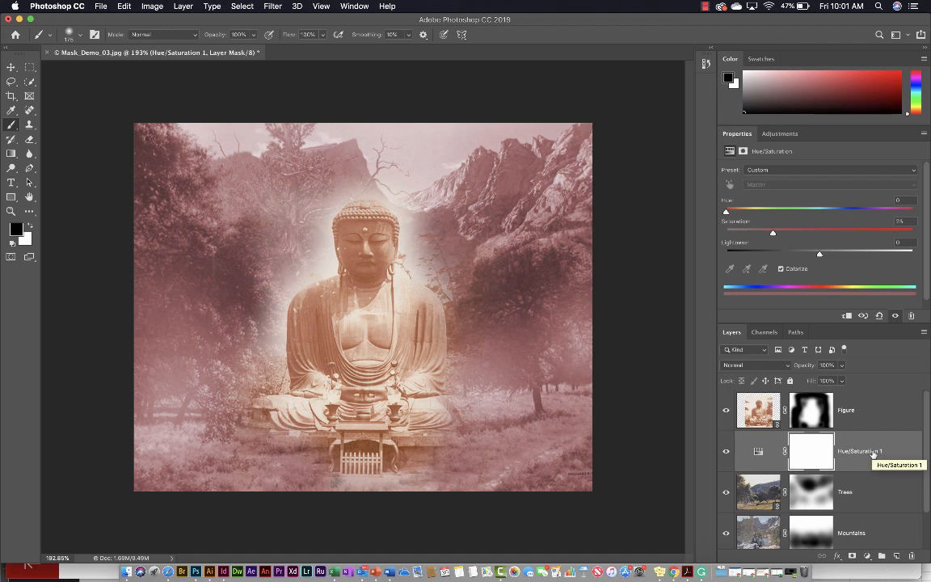
{"action": "scroll", "coordinate": [873, 454], "scroll_direction": "down", "scroll_amount": 2}
{"action": "left_click", "coordinate": [870, 452]}
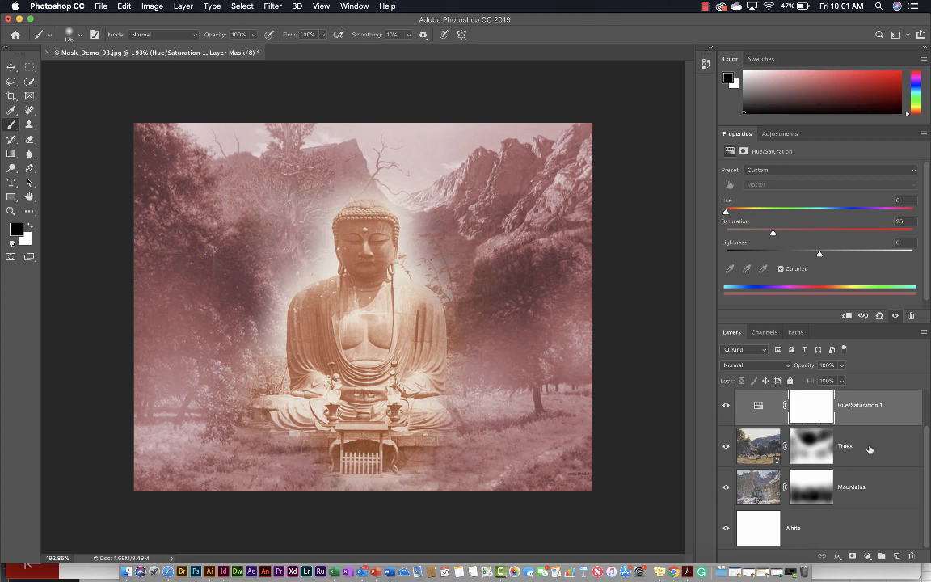
{"action": "left_click", "coordinate": [862, 488]}
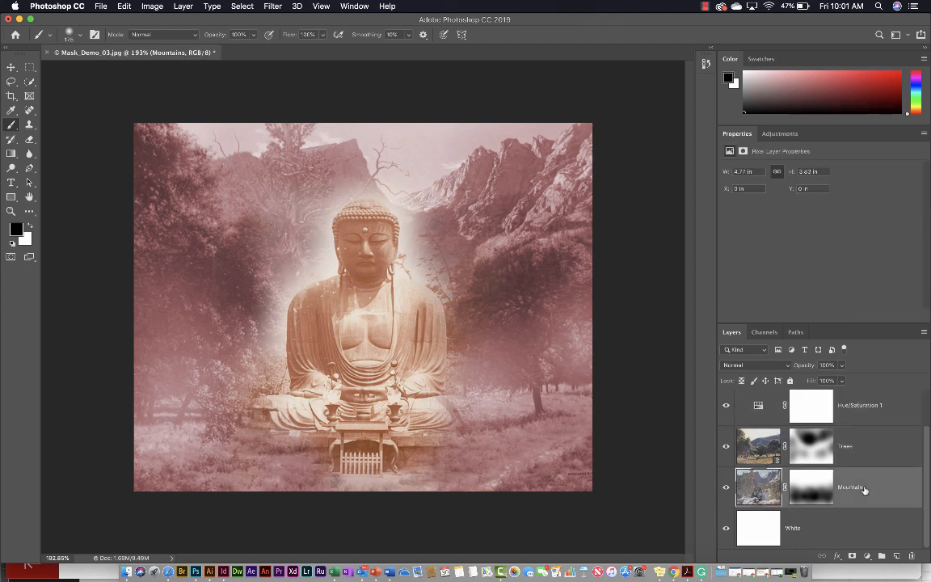
{"action": "left_click", "coordinate": [852, 527]}
{"action": "left_click", "coordinate": [890, 409]}
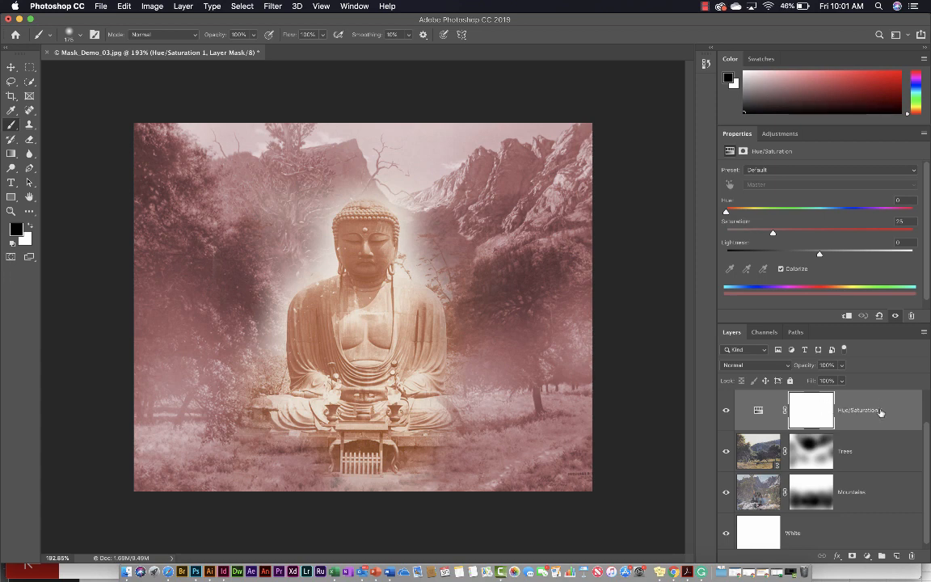
{"action": "scroll", "coordinate": [881, 412], "scroll_direction": "up", "scroll_amount": 2}
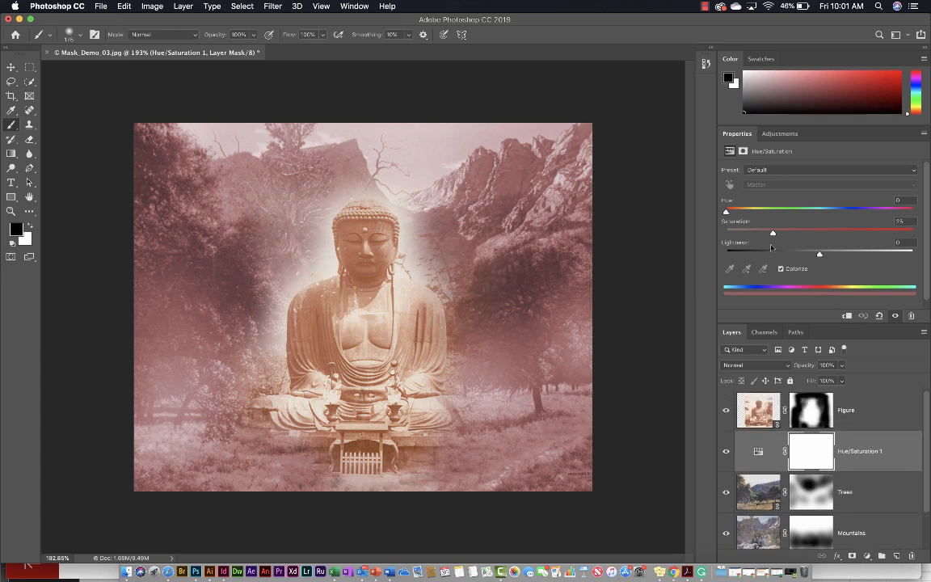
Set the colorized Hue/Saturation adjustment to hue 17, saturation 32 and lightness 16.
{"action": "left_click_drag", "start_coordinate": [726, 211], "coordinate": [735, 212]}
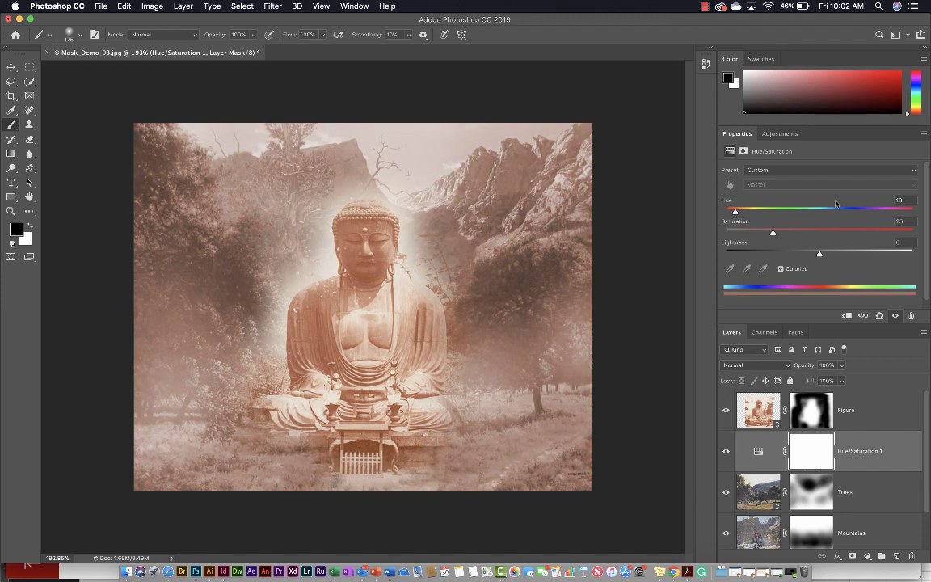
{"action": "double_click", "coordinate": [899, 200]}
{"action": "type", "text": "17"}
{"action": "key", "text": "Tab"}
{"action": "mouse_move", "coordinate": [773, 237]}
{"action": "left_mouse_down"}
{"action": "mouse_move", "coordinate": [756, 234]}
{"action": "mouse_move", "coordinate": [866, 228]}
{"action": "mouse_move", "coordinate": [760, 232]}
{"action": "mouse_move", "coordinate": [787, 233]}
{"action": "left_mouse_up"}
{"action": "left_click_drag", "start_coordinate": [819, 256], "coordinate": [819, 256]}
{"action": "mouse_move", "coordinate": [820, 255]}
{"action": "left_mouse_down"}
{"action": "mouse_move", "coordinate": [860, 253]}
{"action": "mouse_move", "coordinate": [781, 256]}
{"action": "mouse_move", "coordinate": [849, 247]}
{"action": "mouse_move", "coordinate": [839, 243]}
{"action": "mouse_move", "coordinate": [836, 260]}
{"action": "left_mouse_up"}
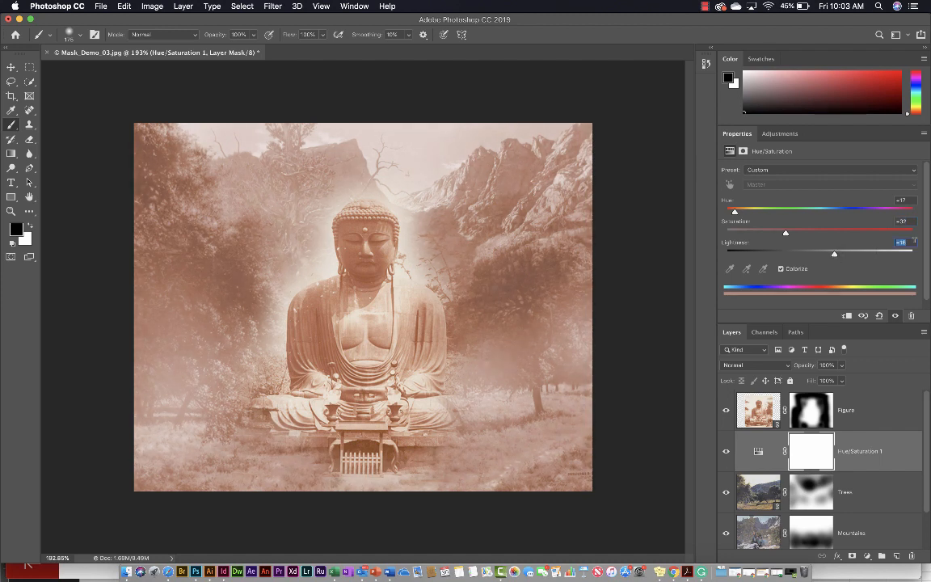
{"action": "key", "text": "Tab"}
{"action": "key", "text": "Tab"}
{"action": "key", "text": "Tab"}
Select the Figure layer and draw a rectangular marquee about 4.07 in wide and 3.19 in high, inset evenly from the image edges.
{"action": "left_click", "coordinate": [872, 421]}
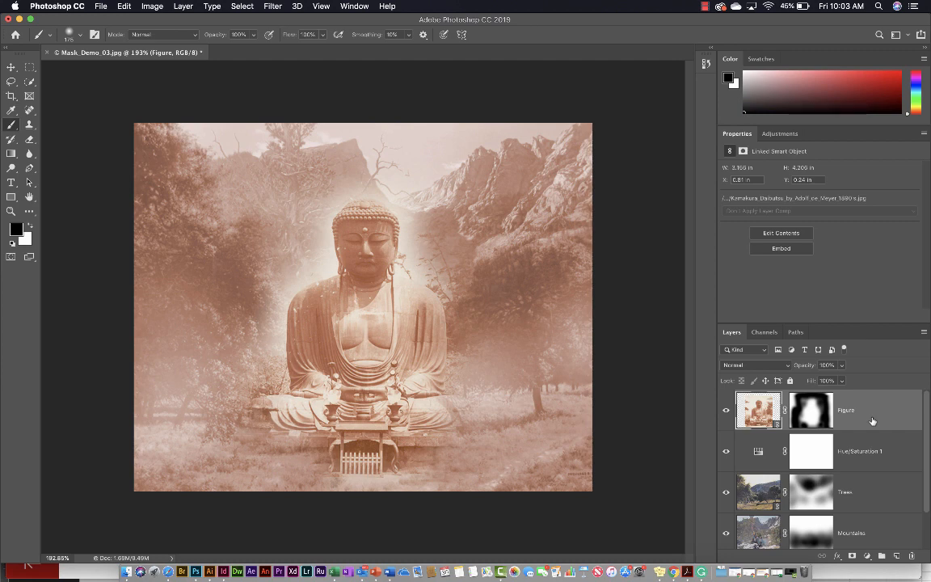
{"action": "left_click", "coordinate": [32, 69]}
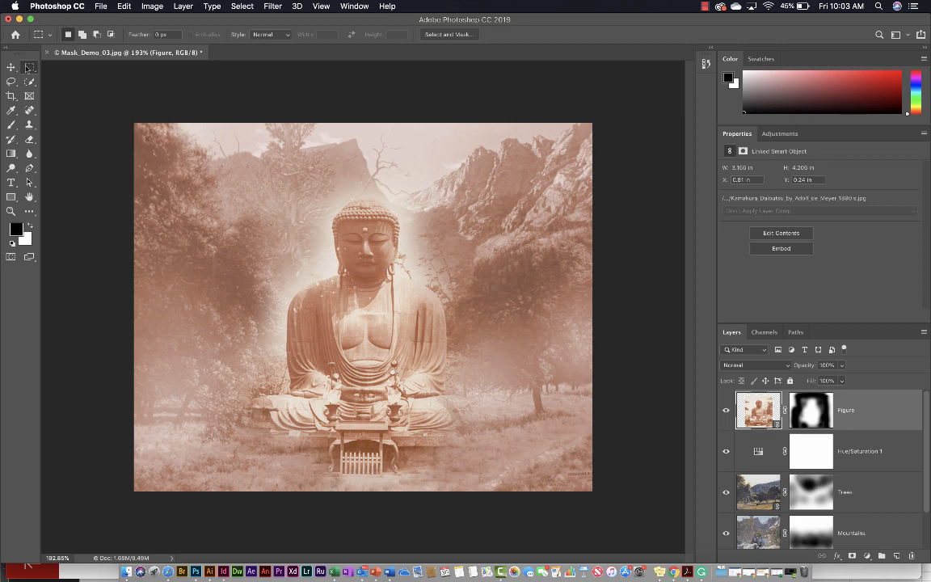
{"action": "left_click", "coordinate": [5, 48]}
{"action": "left_click", "coordinate": [5, 49]}
{"action": "left_click", "coordinate": [4, 49]}
{"action": "left_click", "coordinate": [5, 49]}
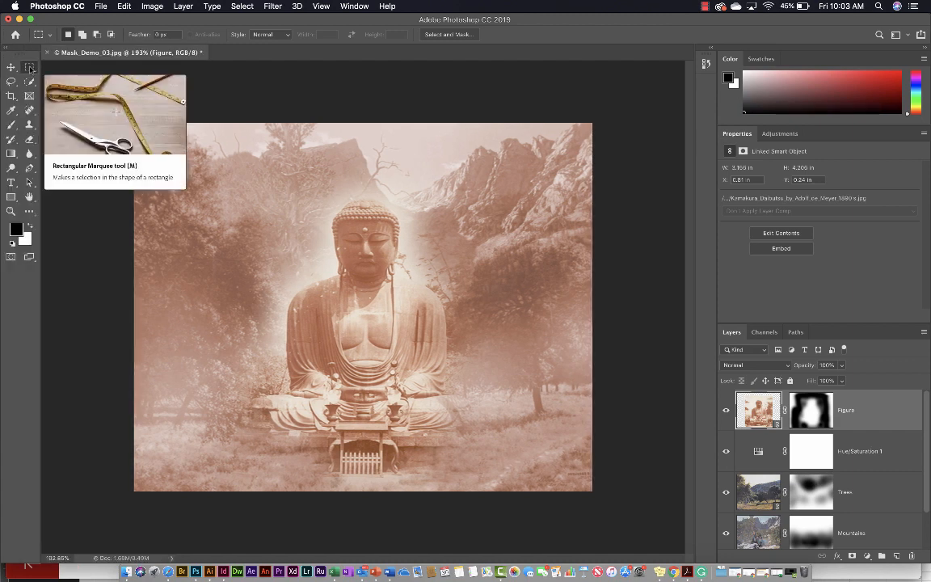
{"action": "right_click", "coordinate": [29, 69]}
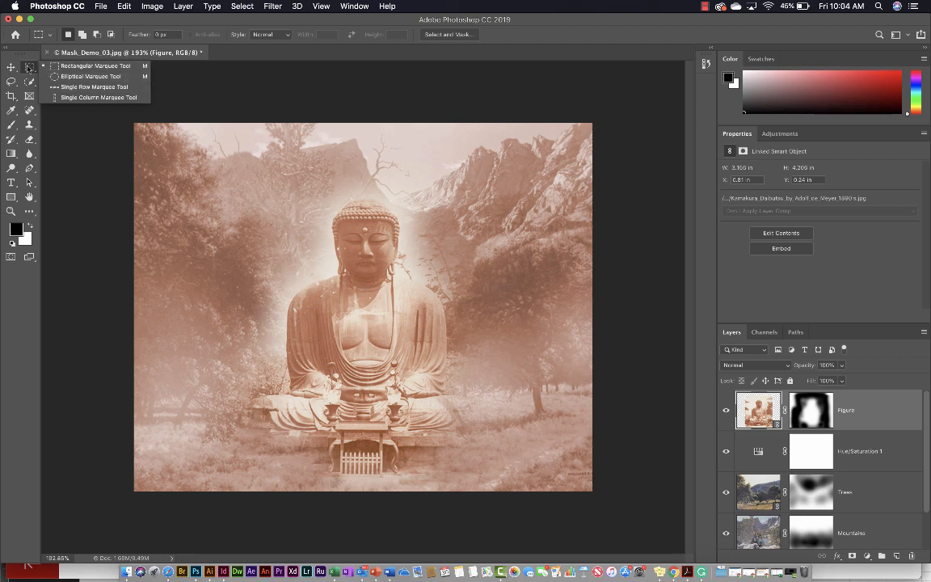
{"action": "left_click", "coordinate": [28, 68]}
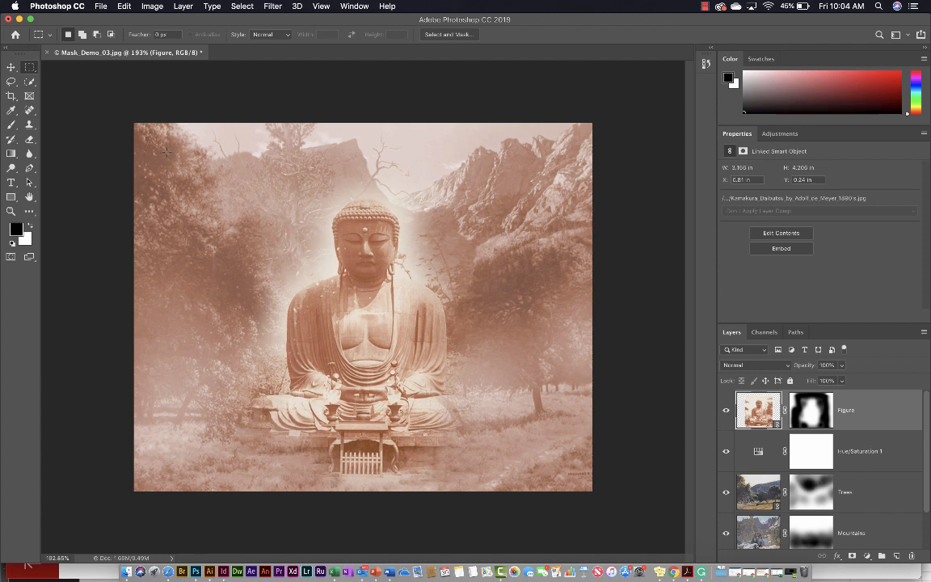
{"action": "left_click_drag", "start_coordinate": [168, 154], "coordinate": [557, 461]}
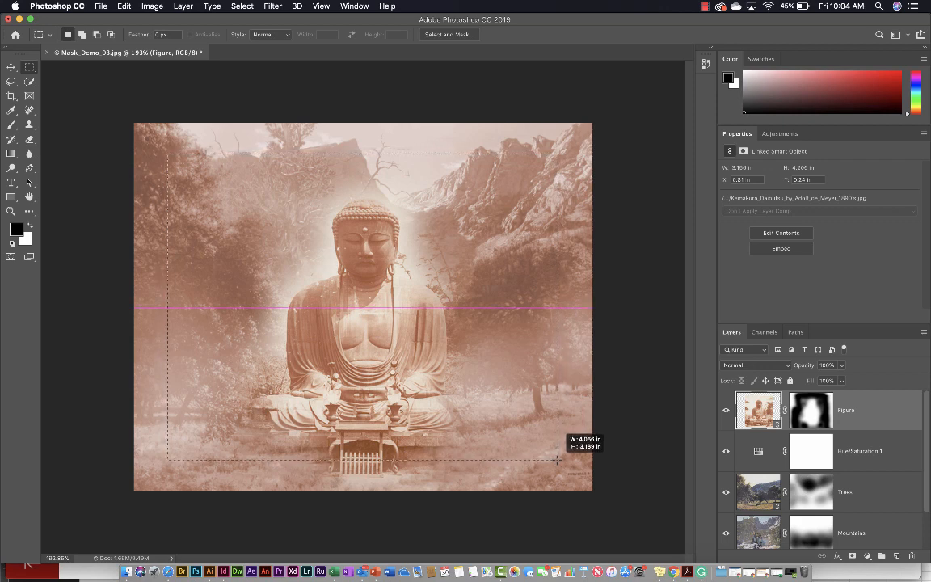
{"action": "left_click_drag", "start_coordinate": [557, 460], "coordinate": [558, 460]}
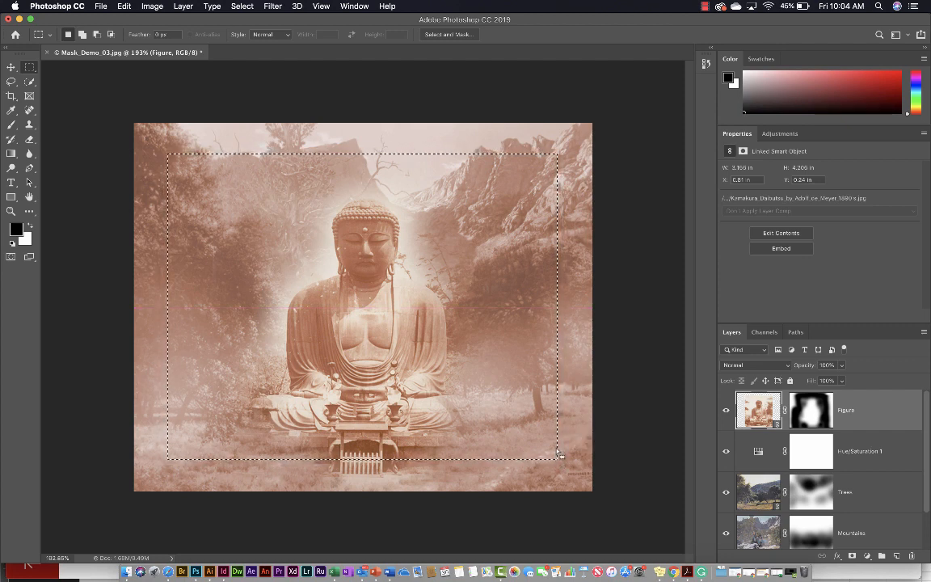
{"action": "mouse_move", "coordinate": [557, 450]}
{"action": "left_mouse_down"}
{"action": "mouse_move", "coordinate": [561, 438]}
{"action": "mouse_move", "coordinate": [562, 450]}
{"action": "left_mouse_up"}
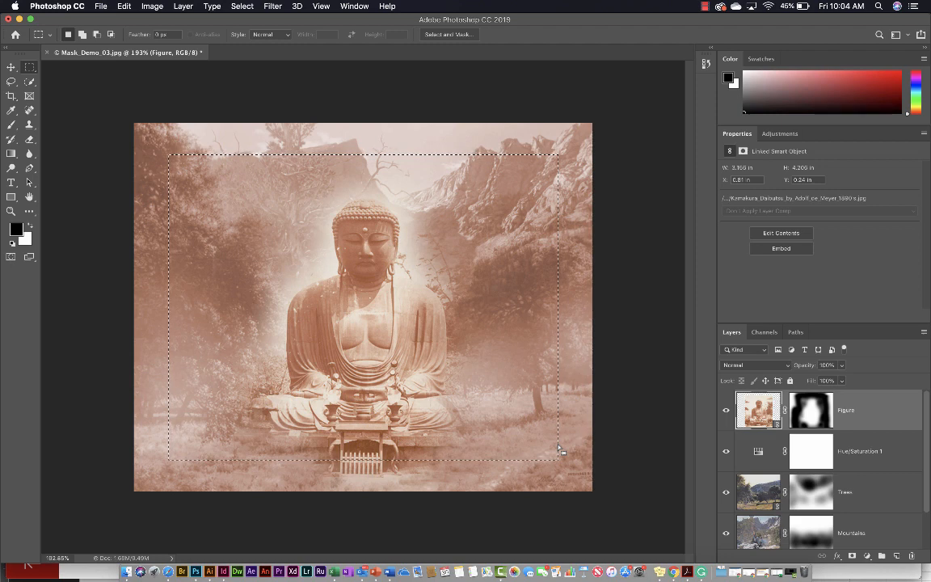
{"action": "left_click_drag", "start_coordinate": [561, 450], "coordinate": [557, 447]}
Invert the rectangular selection to select the border area around the image.
{"action": "left_click", "coordinate": [242, 6]}
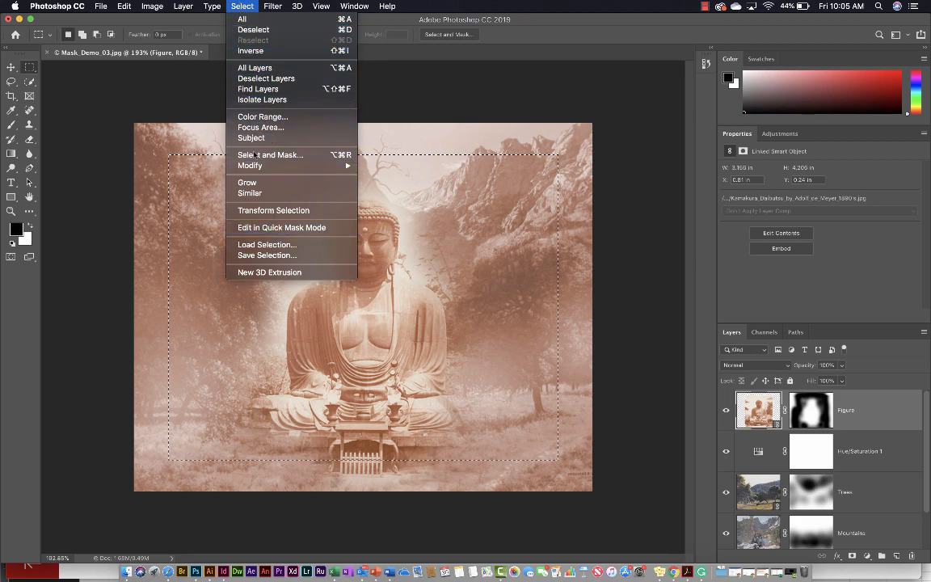
{"action": "left_click", "coordinate": [238, 6]}
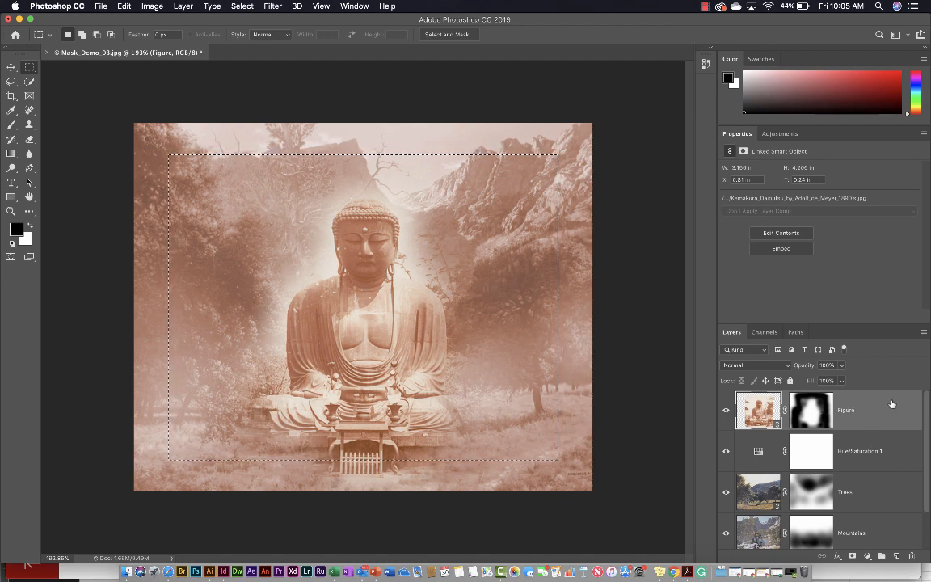
{"action": "left_click_drag", "start_coordinate": [865, 324], "coordinate": [866, 251]}
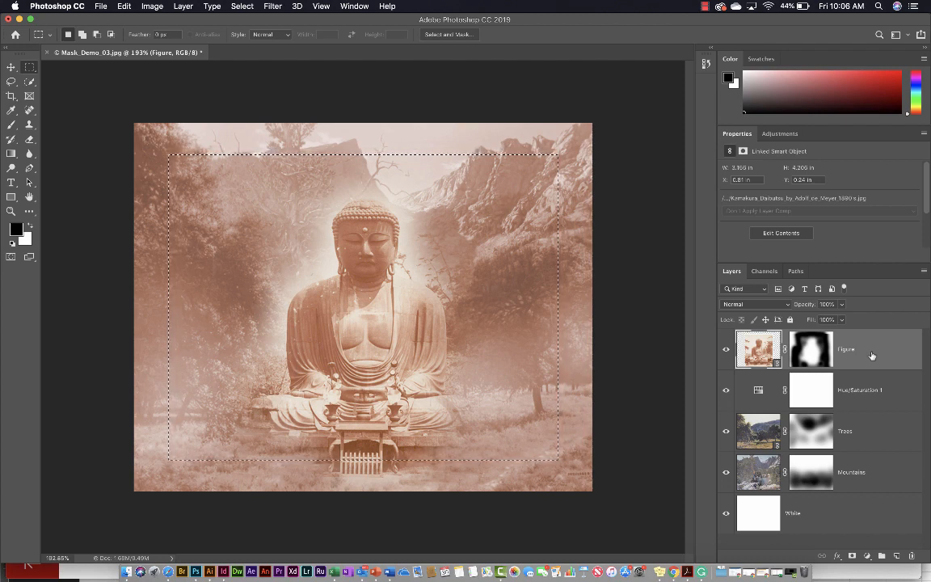
{"action": "left_click", "coordinate": [233, 5]}
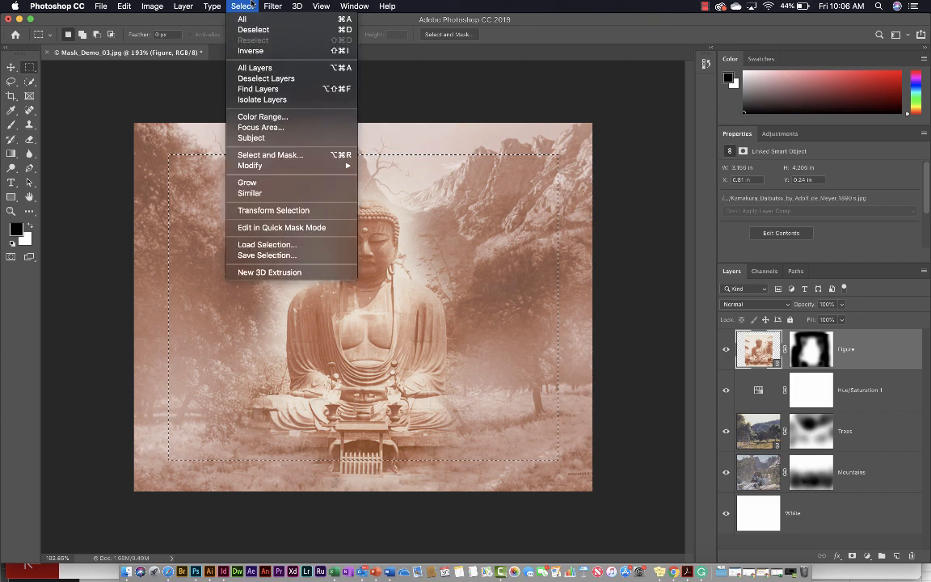
{"action": "left_click", "coordinate": [251, 51]}
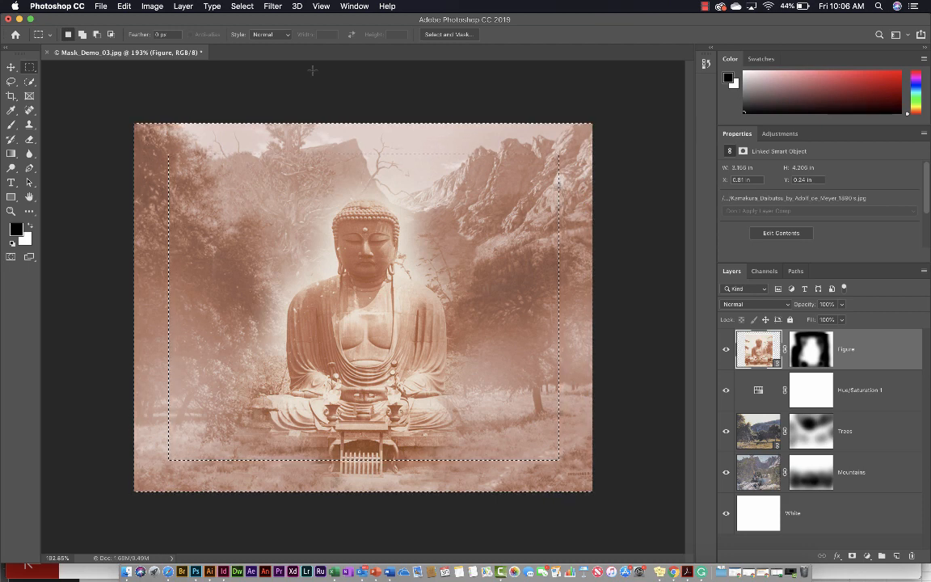
{"action": "left_click", "coordinate": [242, 6]}
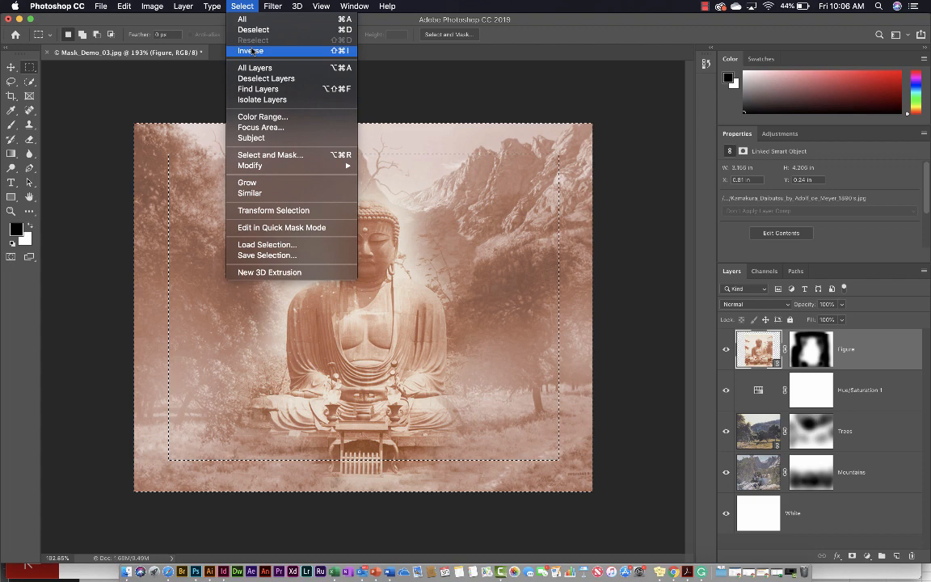
{"action": "left_click", "coordinate": [238, 5]}
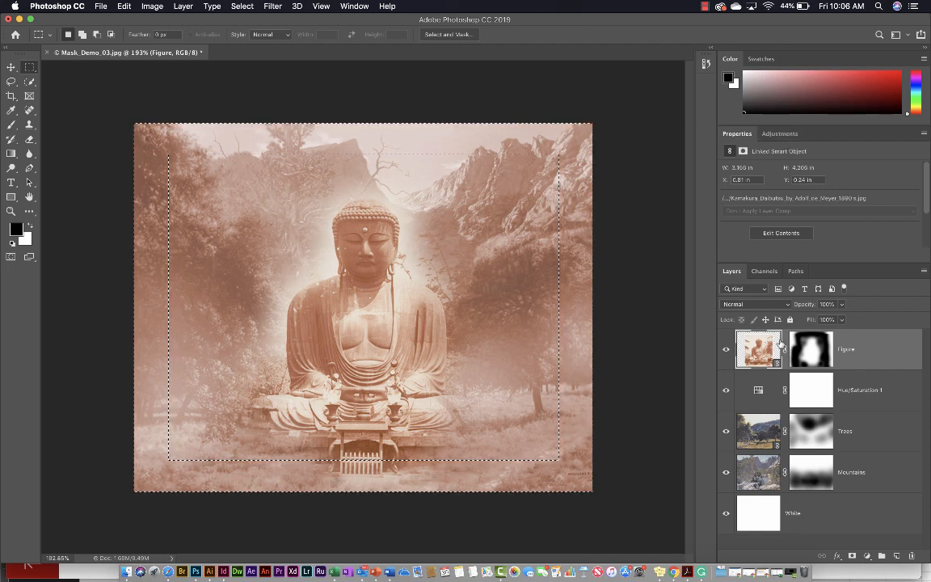
Add a Brightness/Contrast adjustment layer masked to the selected border, and compare its mask with the Hue/Saturation layer's mask.
{"action": "left_click", "coordinate": [789, 136]}
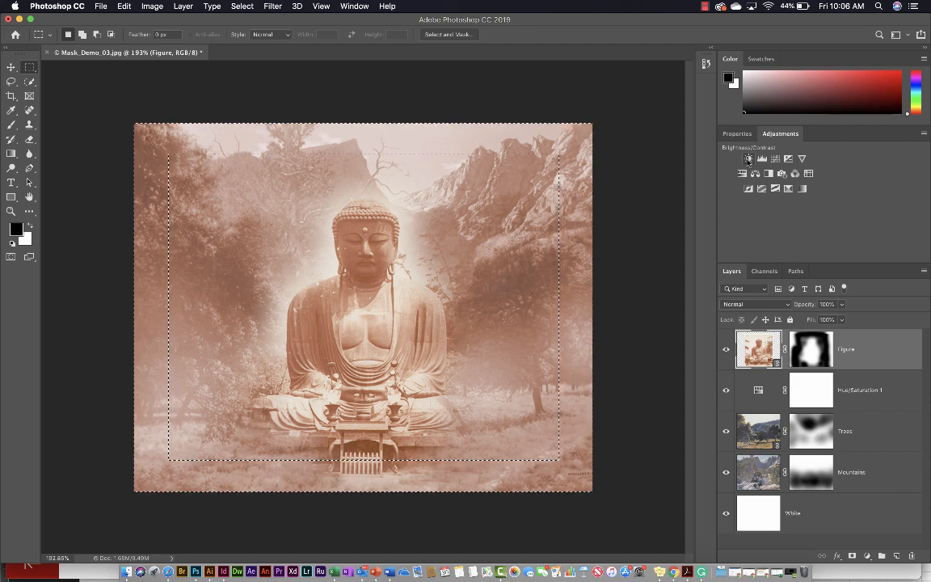
{"action": "left_click", "coordinate": [749, 158]}
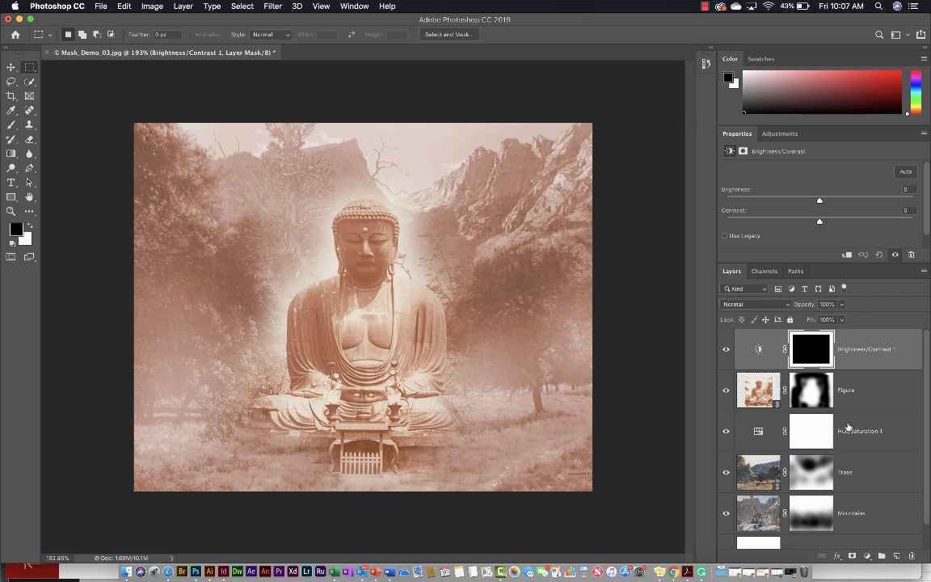
{"action": "left_click", "coordinate": [808, 437]}
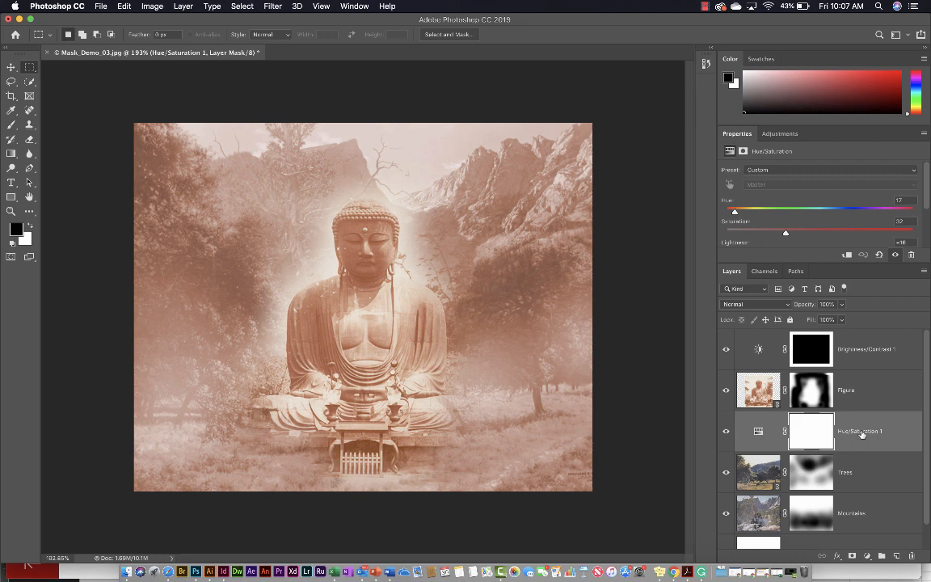
{"action": "left_click", "coordinate": [867, 348]}
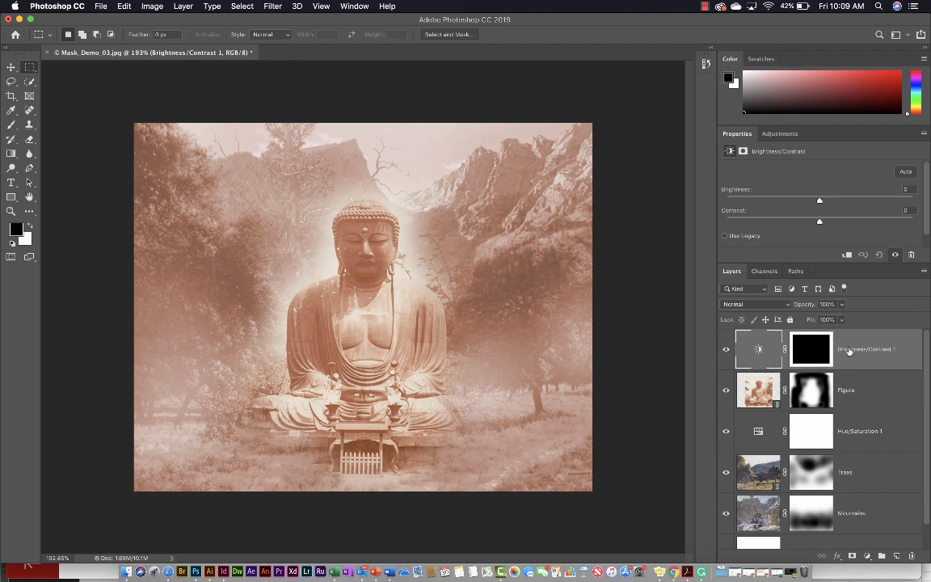
{"action": "left_click", "coordinate": [827, 349]}
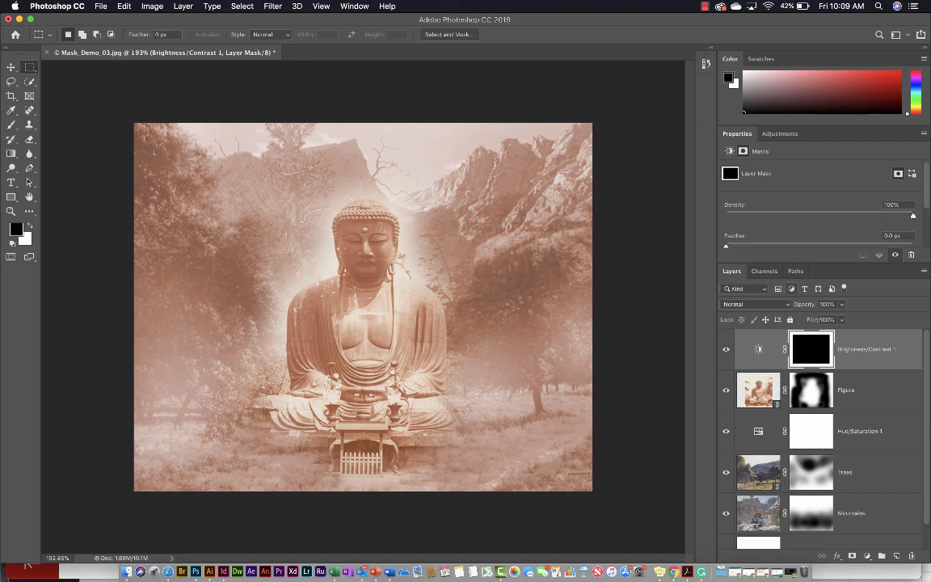
Set the border's Brightness/Contrast adjustment to a brightness of about 86 and a contrast of -11.
{"action": "left_click", "coordinate": [758, 349]}
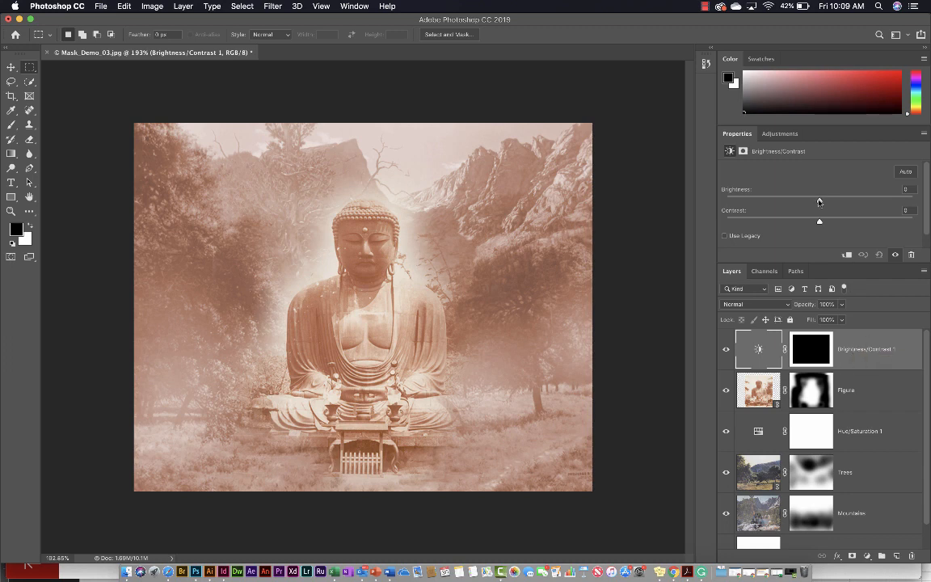
{"action": "left_click_drag", "start_coordinate": [819, 202], "coordinate": [799, 224]}
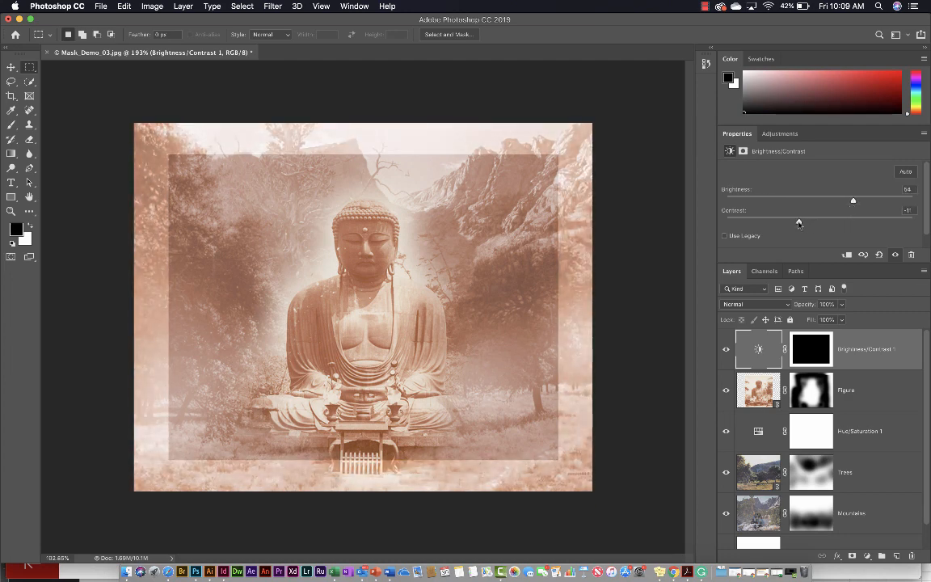
{"action": "left_click_drag", "start_coordinate": [852, 200], "coordinate": [873, 200]}
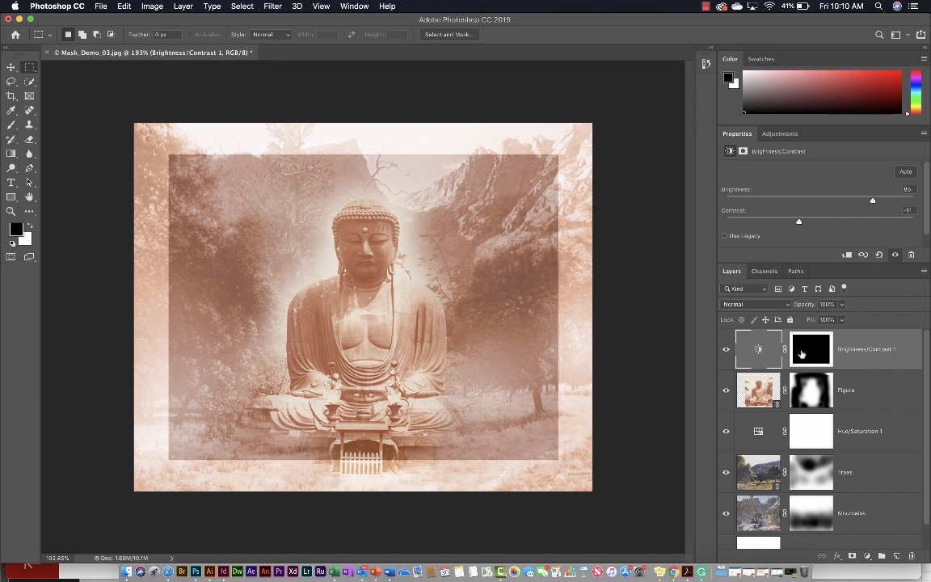
Invert the Brightness/Contrast mask, try brightness about 35 and contrast -13 on the image center, and invert the mask back.
{"action": "left_click", "coordinate": [802, 353]}
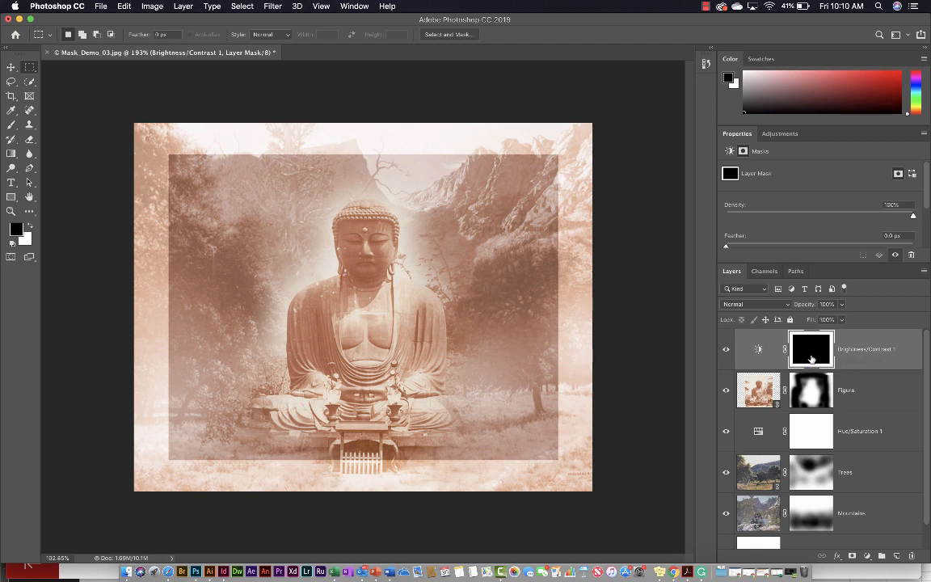
{"action": "key", "text": "super+i"}
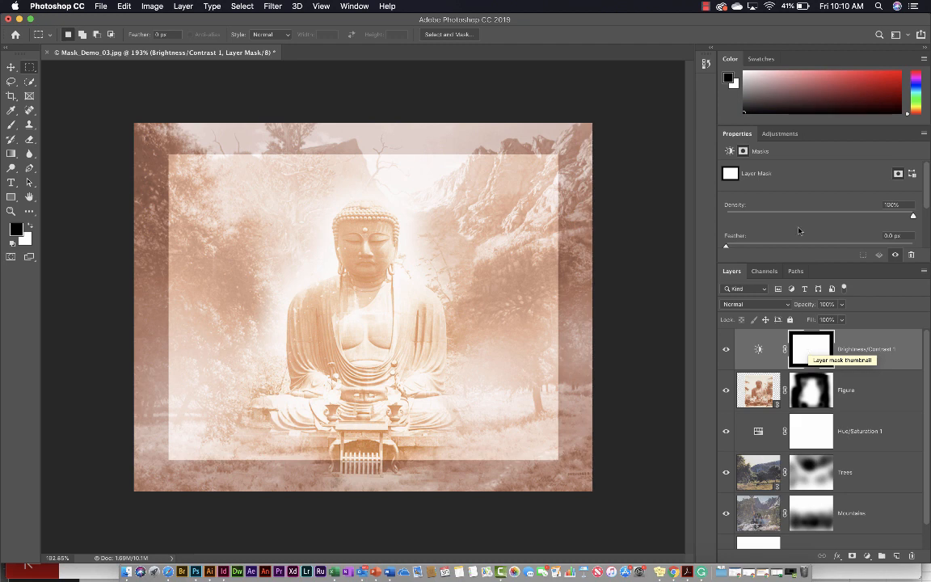
{"action": "left_click", "coordinate": [758, 350]}
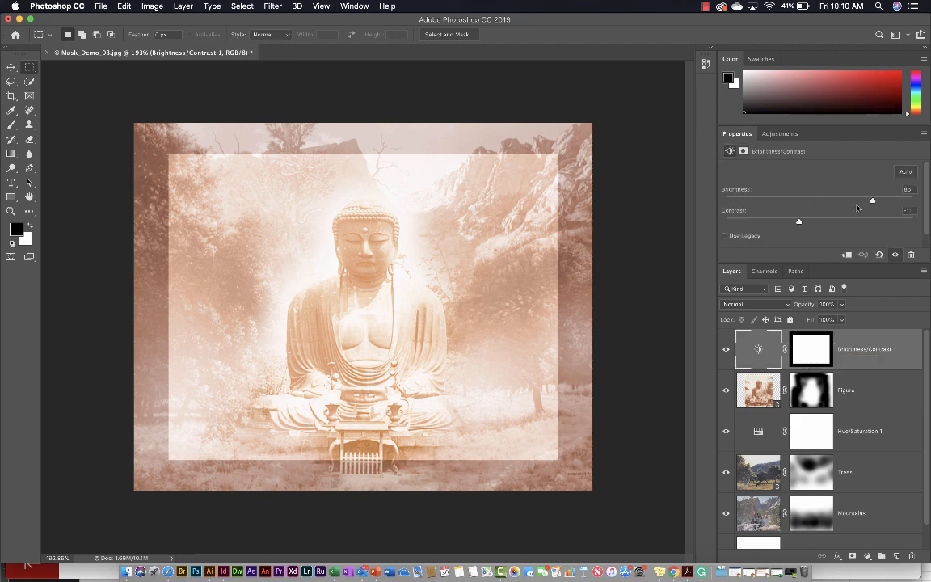
{"action": "mouse_move", "coordinate": [873, 200]}
{"action": "left_mouse_down"}
{"action": "mouse_move", "coordinate": [778, 202]}
{"action": "mouse_move", "coordinate": [865, 202]}
{"action": "left_mouse_up"}
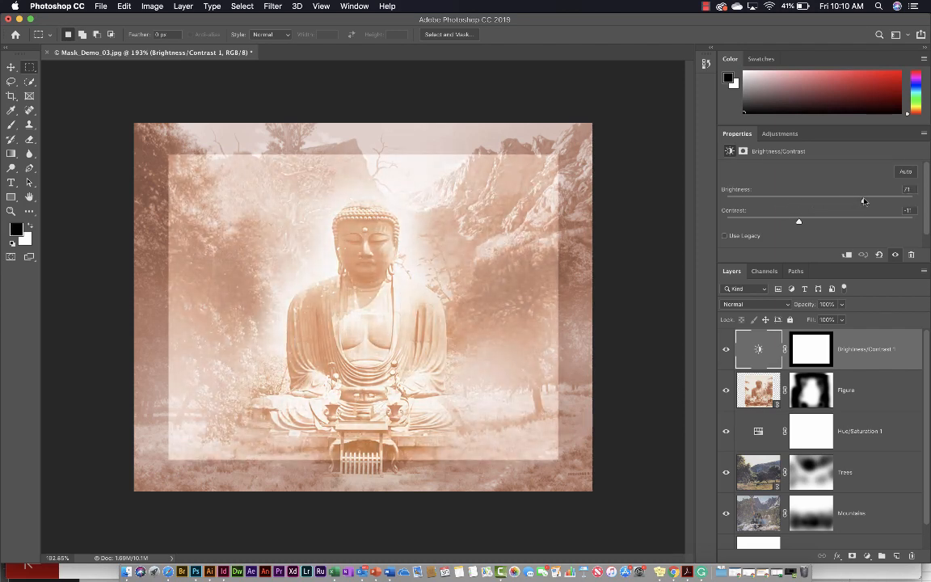
{"action": "mouse_move", "coordinate": [799, 221]}
{"action": "left_mouse_down"}
{"action": "mouse_move", "coordinate": [836, 221]}
{"action": "mouse_move", "coordinate": [795, 220]}
{"action": "left_mouse_up"}
{"action": "left_click_drag", "start_coordinate": [853, 201], "coordinate": [841, 200]}
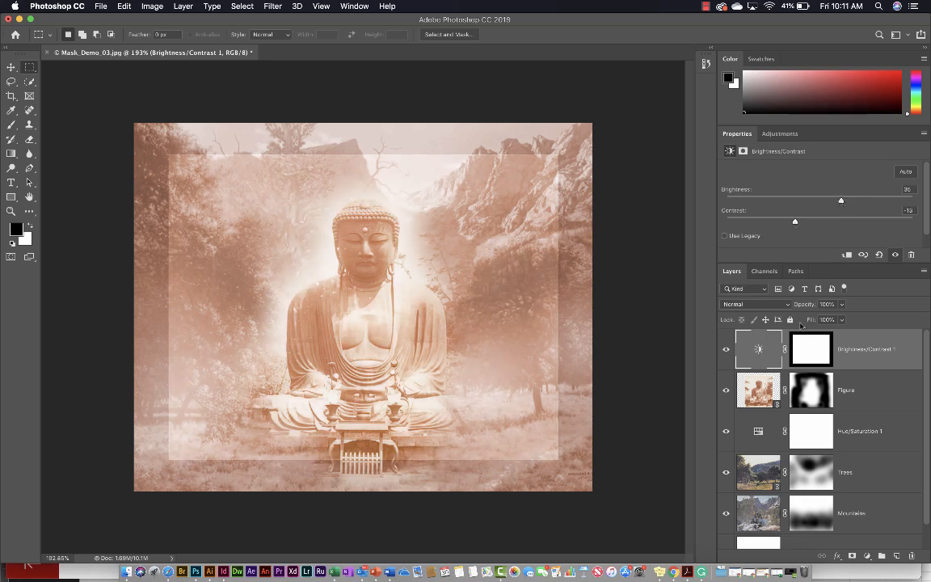
{"action": "left_click", "coordinate": [801, 347]}
{"action": "key", "text": "super+i"}
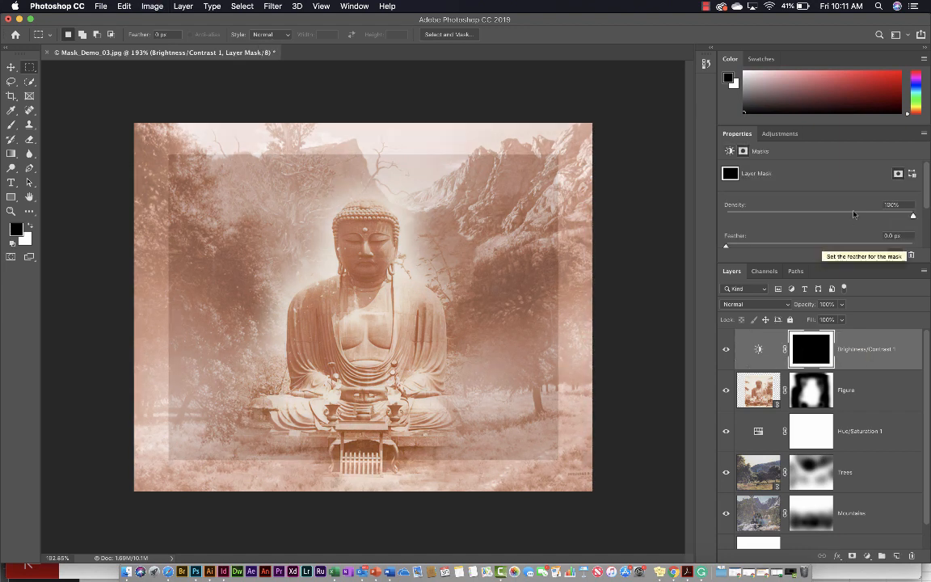
Brighten the border by setting the Brightness/Contrast adjustment to brightness 89 and contrast 1.
{"action": "left_click", "coordinate": [730, 152]}
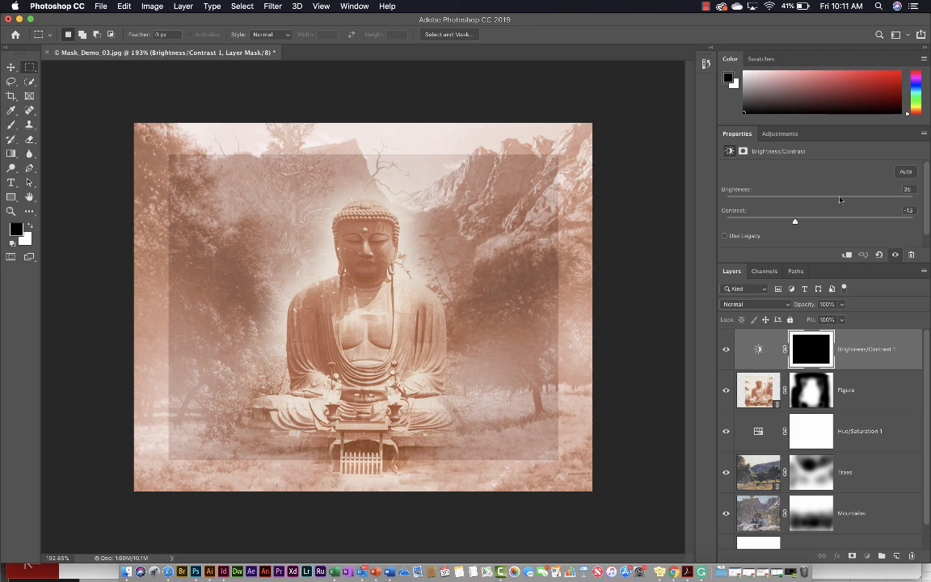
{"action": "left_click_drag", "start_coordinate": [841, 199], "coordinate": [862, 201]}
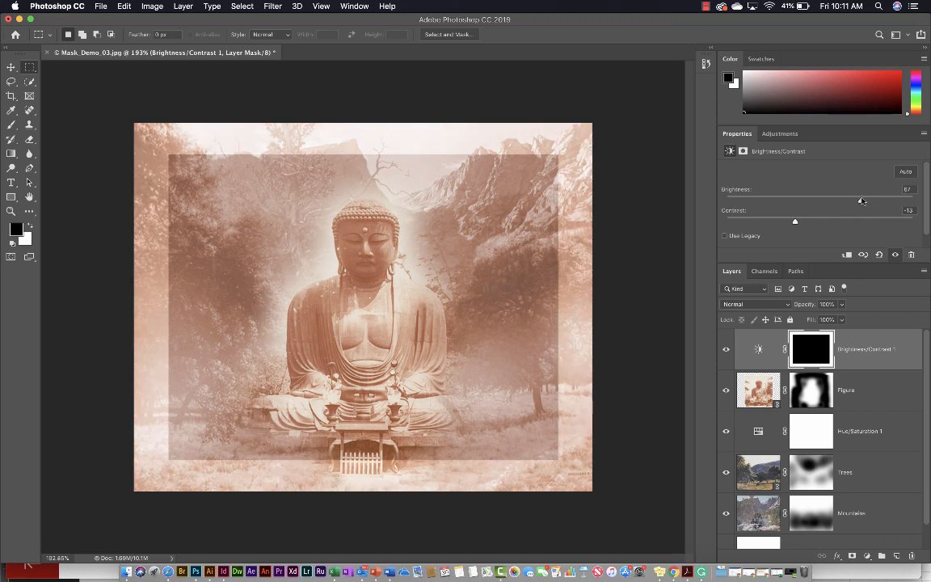
{"action": "left_click_drag", "start_coordinate": [861, 201], "coordinate": [863, 202]}
{"action": "left_click_drag", "start_coordinate": [796, 222], "coordinate": [876, 202]}
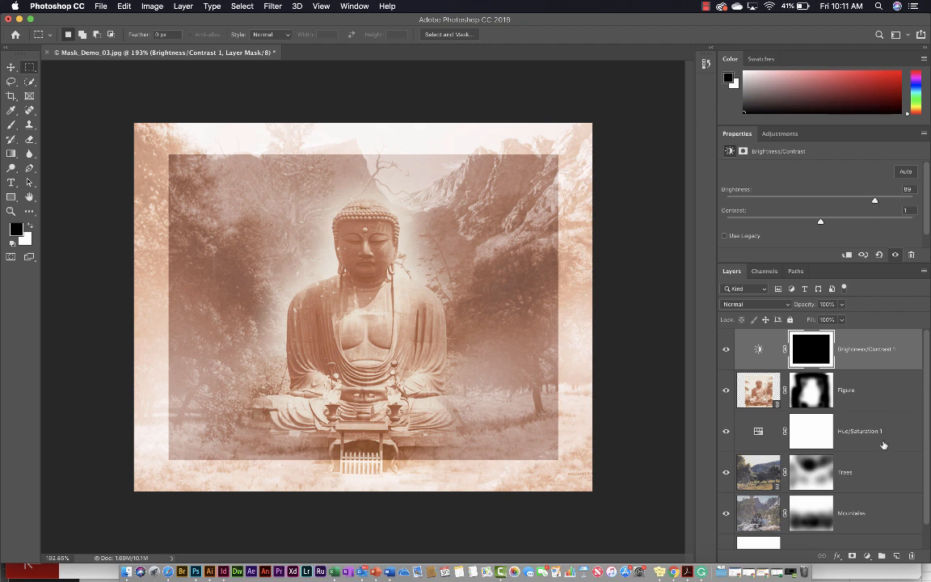
Review the Mountains, Trees and Hue/Saturation layers in the layer stack.
{"action": "scroll", "coordinate": [905, 404], "scroll_direction": "down", "scroll_amount": 2}
{"action": "left_click", "coordinate": [876, 483]}
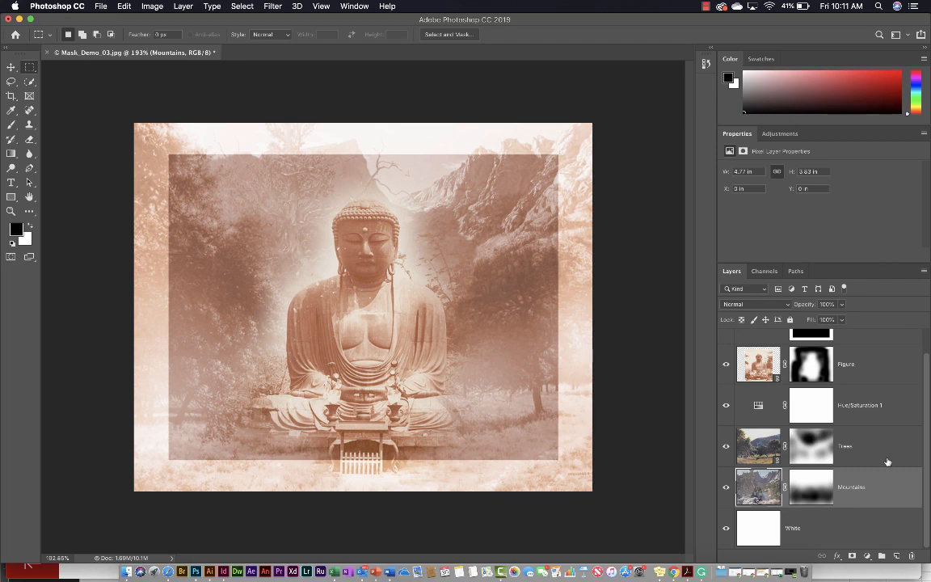
{"action": "left_click", "coordinate": [885, 450]}
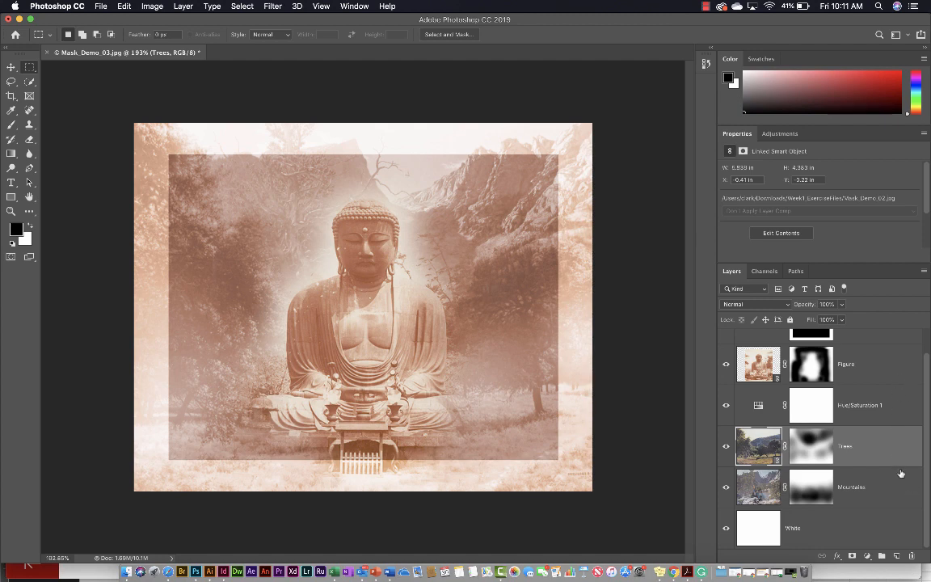
{"action": "scroll", "coordinate": [910, 477], "scroll_direction": "up", "scroll_amount": 1}
{"action": "left_click", "coordinate": [899, 441]}
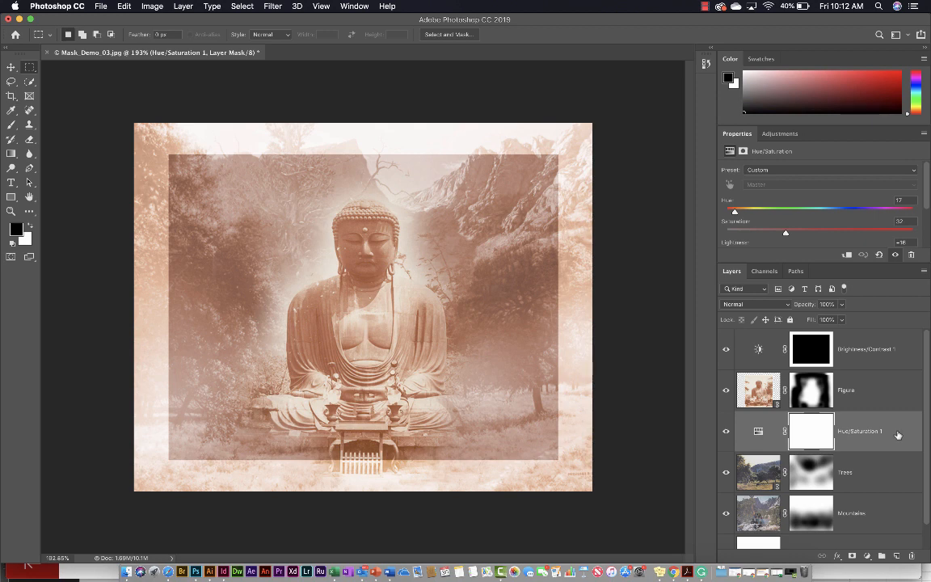
{"action": "left_click_drag", "start_coordinate": [898, 434], "coordinate": [909, 555]}
With the Brush tool active, inspect the Figure, Trees and Mountains layer masks, ending on the Brightness/Contrast mask.
{"action": "left_click", "coordinate": [816, 358]}
{"action": "left_click", "coordinate": [813, 394]}
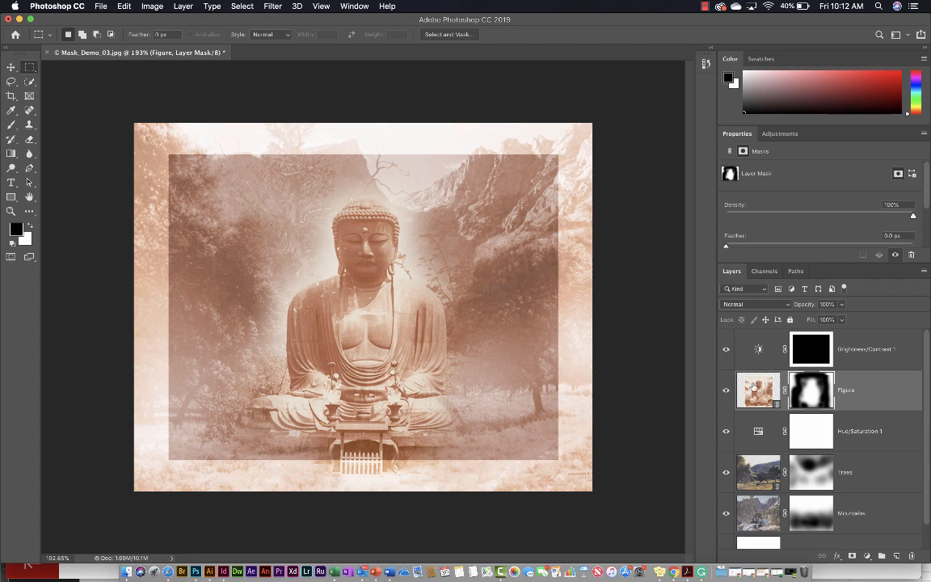
{"action": "left_click", "coordinate": [755, 388]}
{"action": "key", "text": "b"}
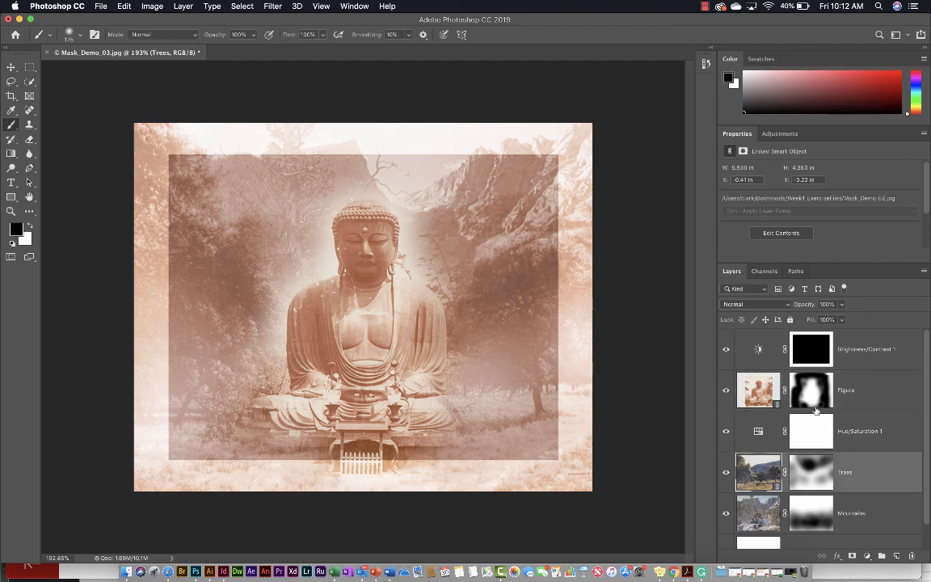
{"action": "left_click", "coordinate": [808, 416]}
{"action": "left_click", "coordinate": [809, 400]}
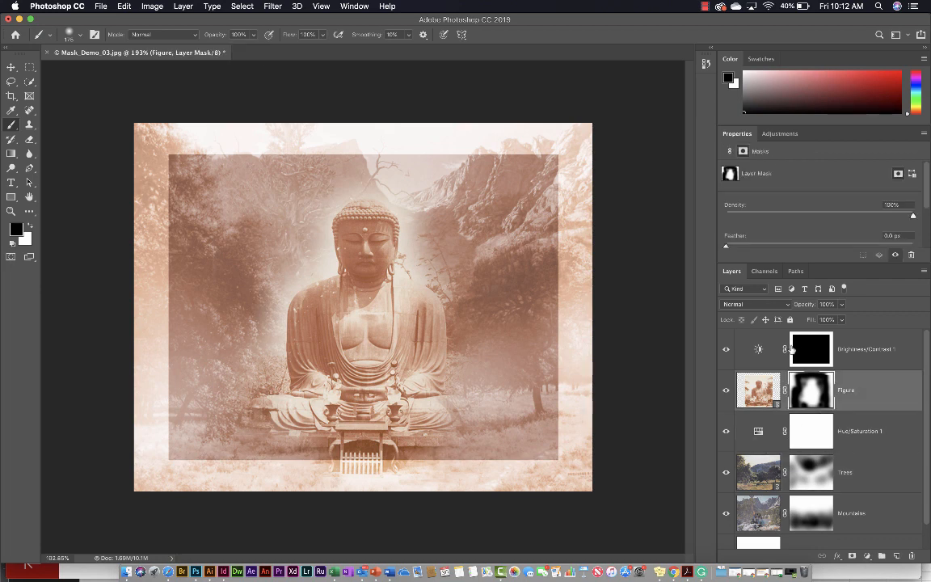
{"action": "left_click", "coordinate": [800, 476]}
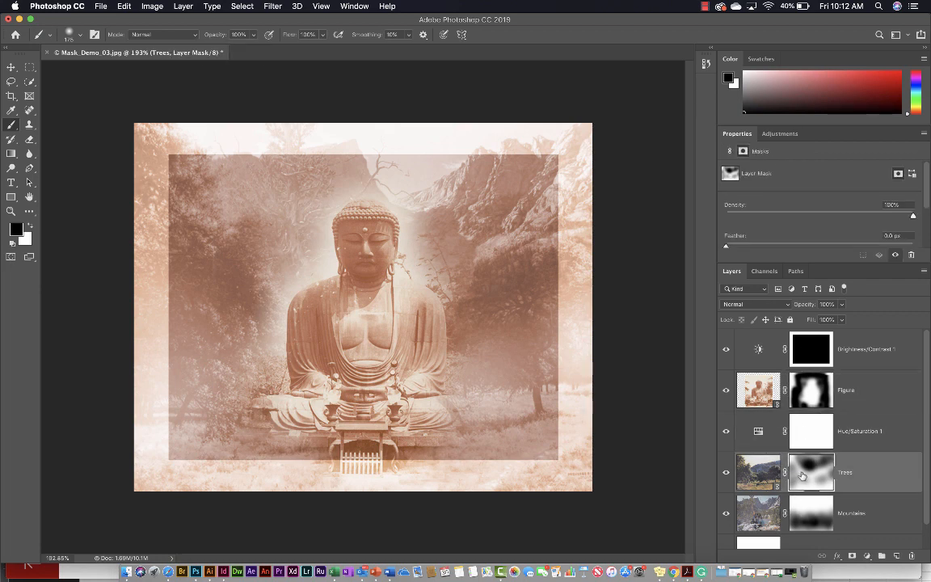
{"action": "left_click", "coordinate": [804, 521]}
{"action": "left_click", "coordinate": [811, 390]}
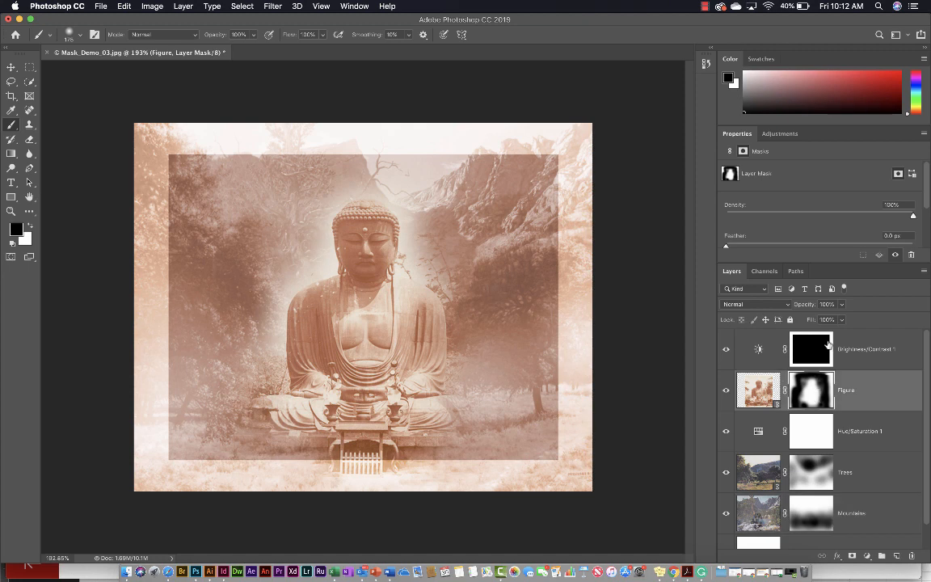
{"action": "left_click", "coordinate": [829, 345]}
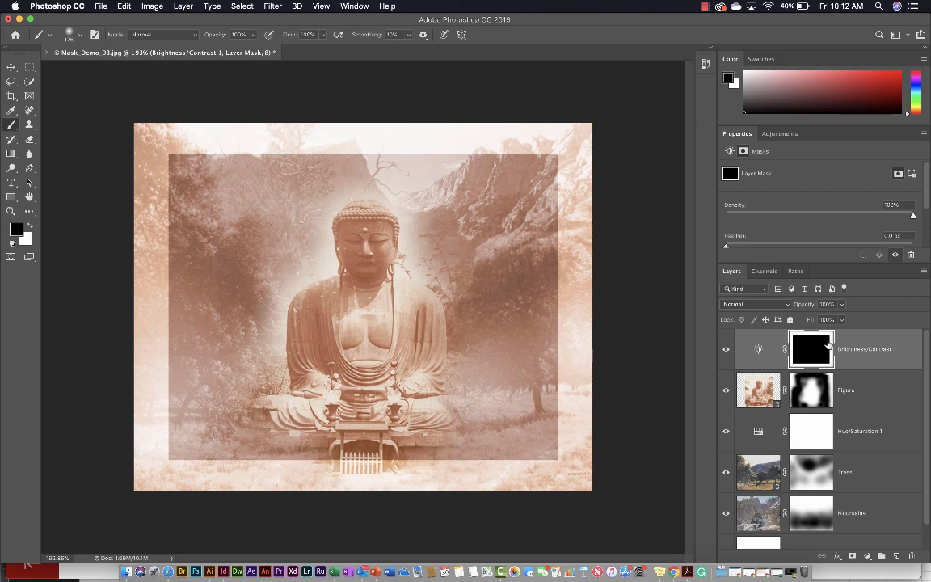
Set up a copy of the composite to save as lastname_firstname_wk1_ex1 in JPEG format in the Week1_ExerciseFiles folder.
{"action": "left_click", "coordinate": [102, 6]}
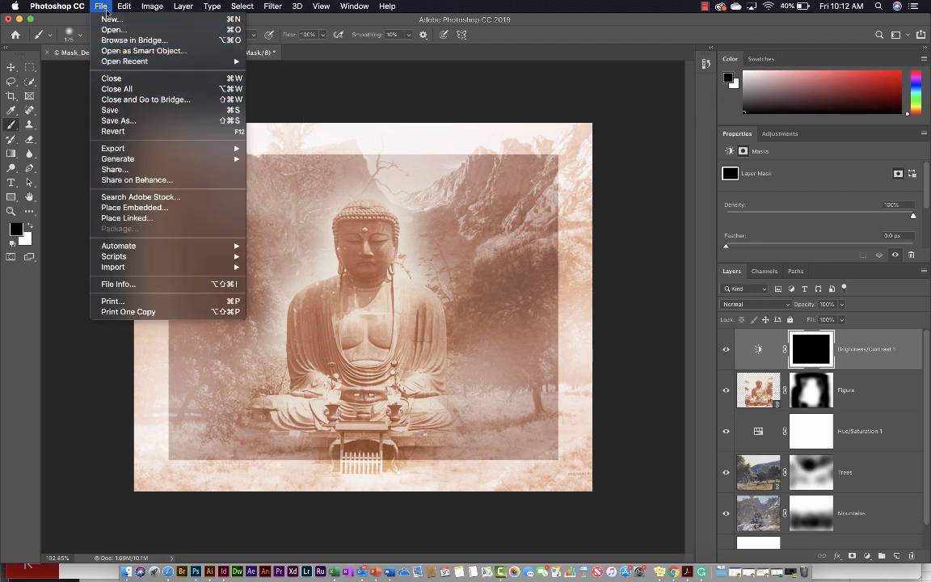
{"action": "left_click", "coordinate": [116, 121]}
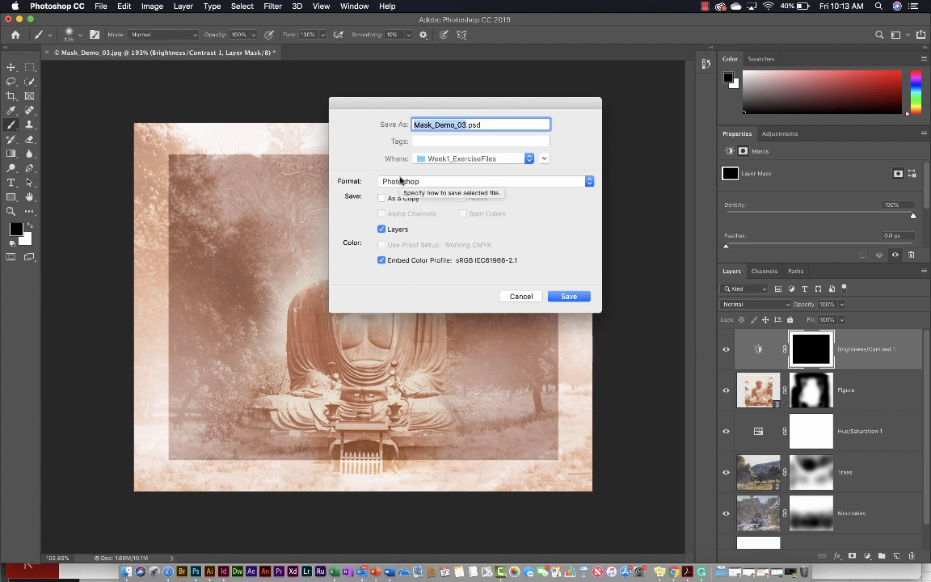
{"action": "type", "text": "C"}
{"action": "key", "text": "BackSpace"}
{"action": "type", "text": "lastname"}
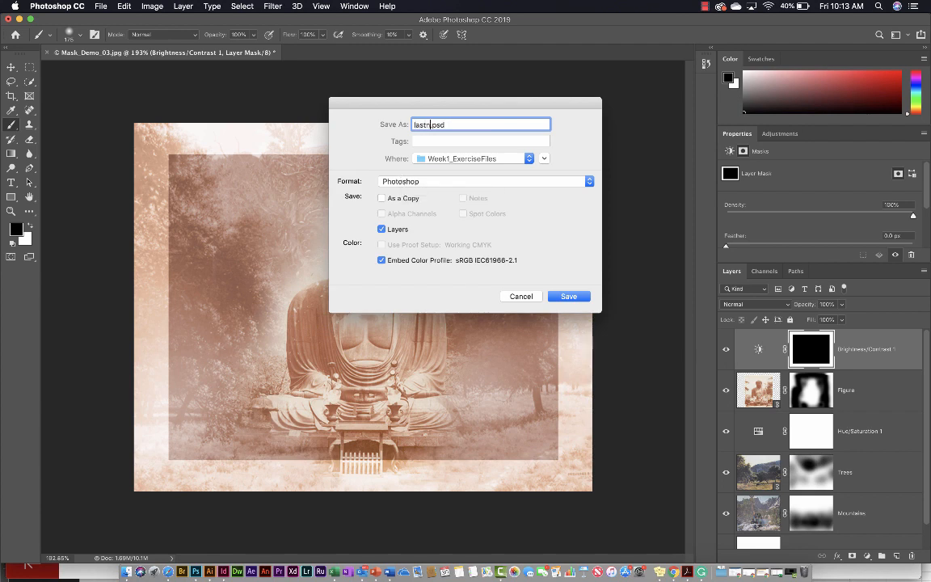
{"action": "type", "text": "_firstname_wk1_ex1"}
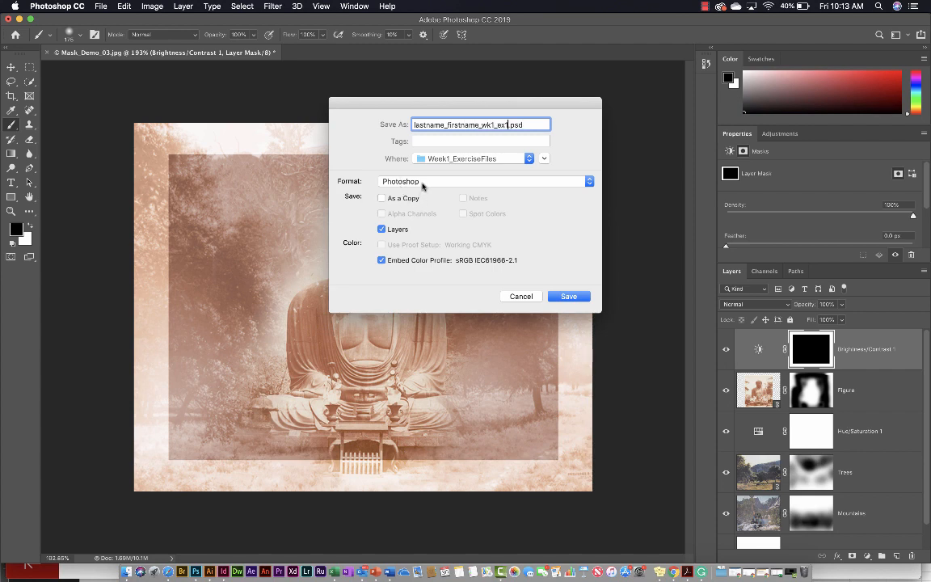
{"action": "left_click", "coordinate": [422, 185]}
{"action": "left_click", "coordinate": [392, 230]}
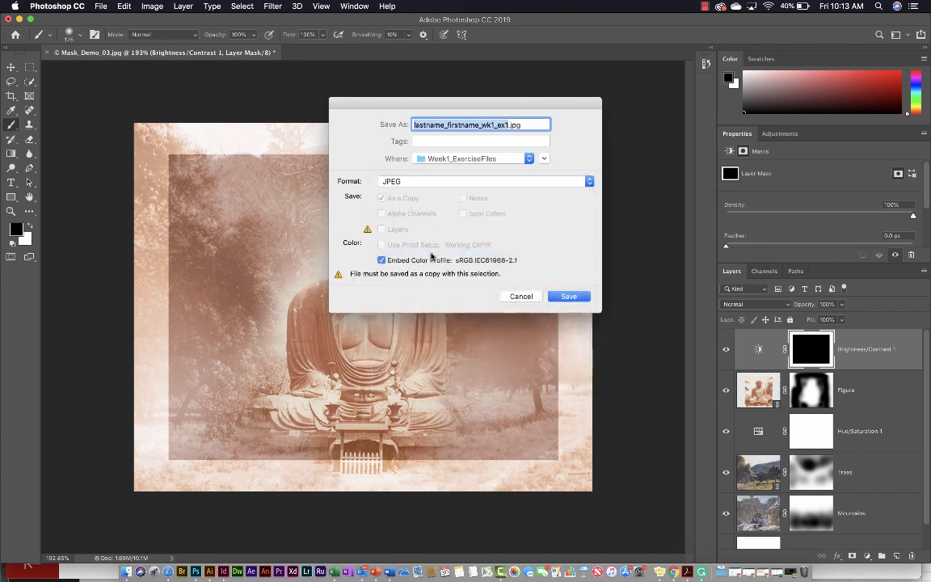
Save the JPEG copy with a slightly lower image quality and the Baseline ("Standard") format option.
{"action": "left_click", "coordinate": [569, 296]}
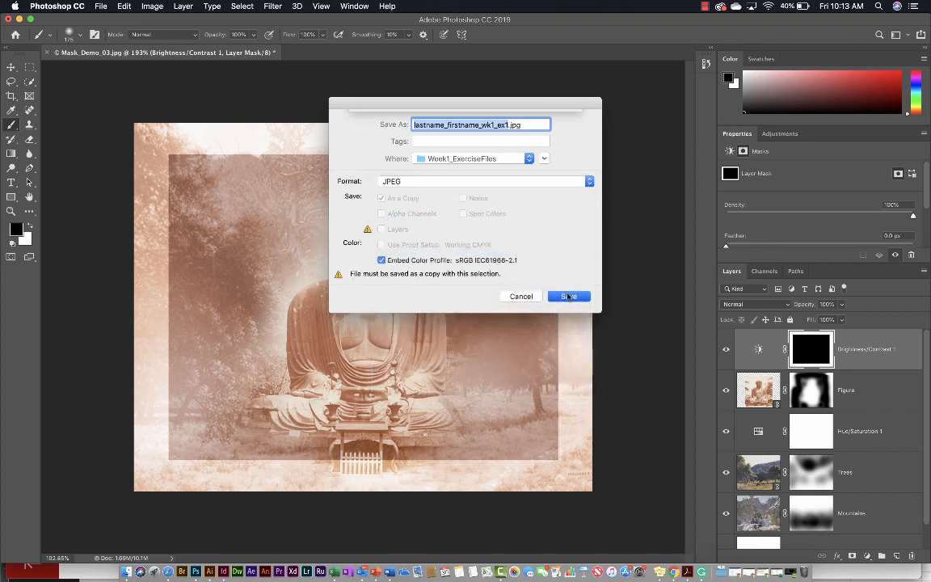
{"action": "left_click", "coordinate": [553, 177]}
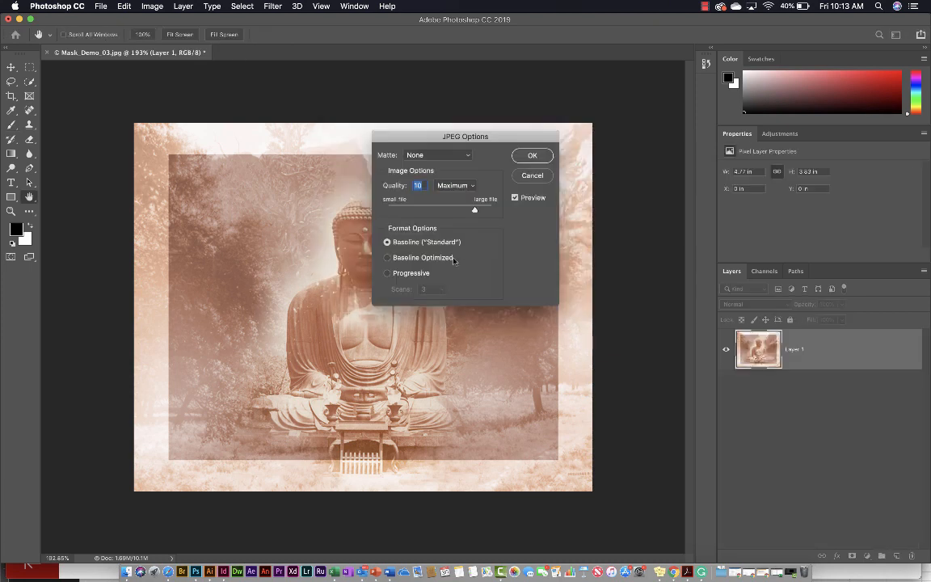
{"action": "left_click_drag", "start_coordinate": [479, 214], "coordinate": [463, 210]}
{"action": "left_click", "coordinate": [529, 156]}
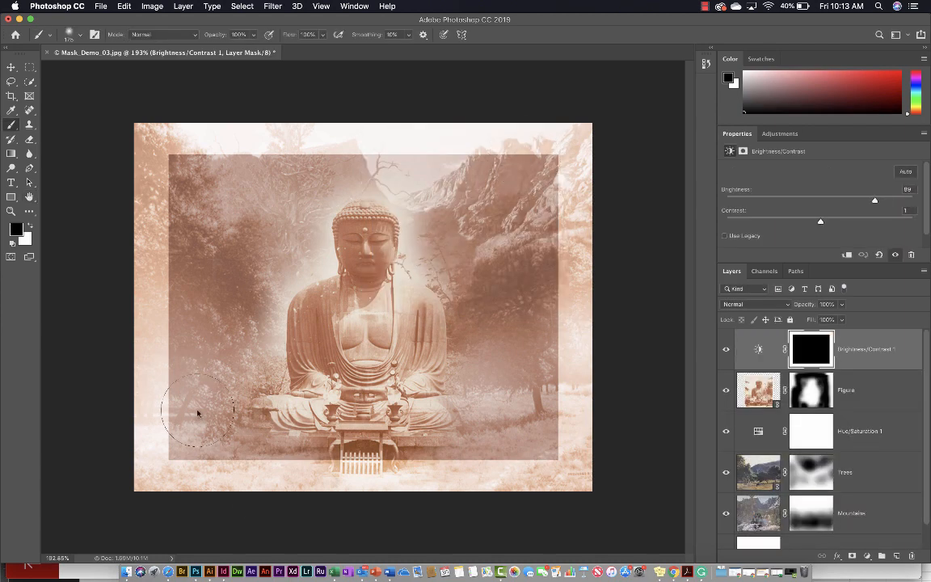